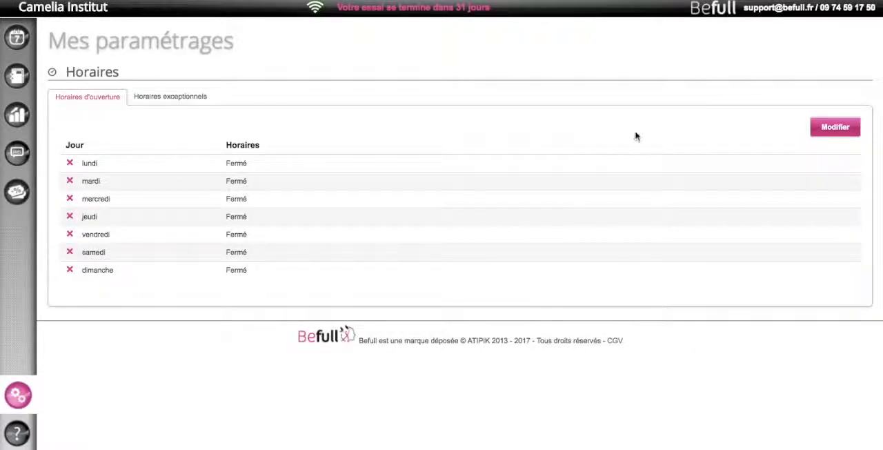
Edit the opening hours: open lundi with the default 09:00 to 18:00 and mardi from 09:00 to 12:00
click(834, 129)
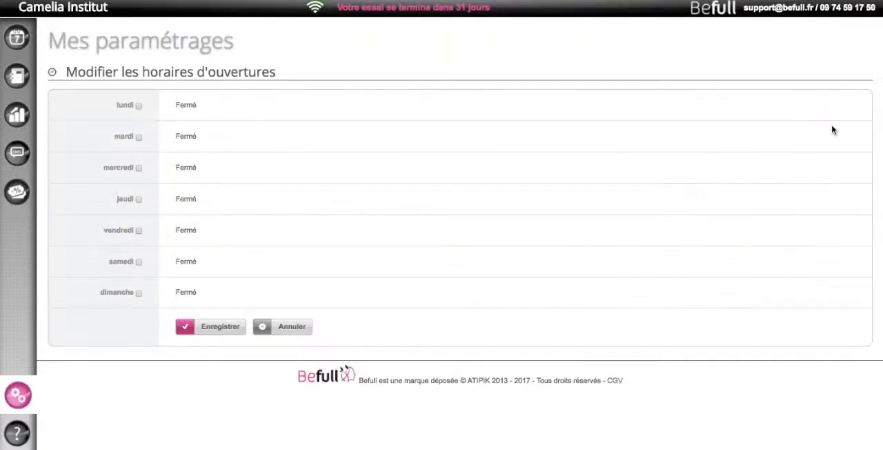
click(138, 107)
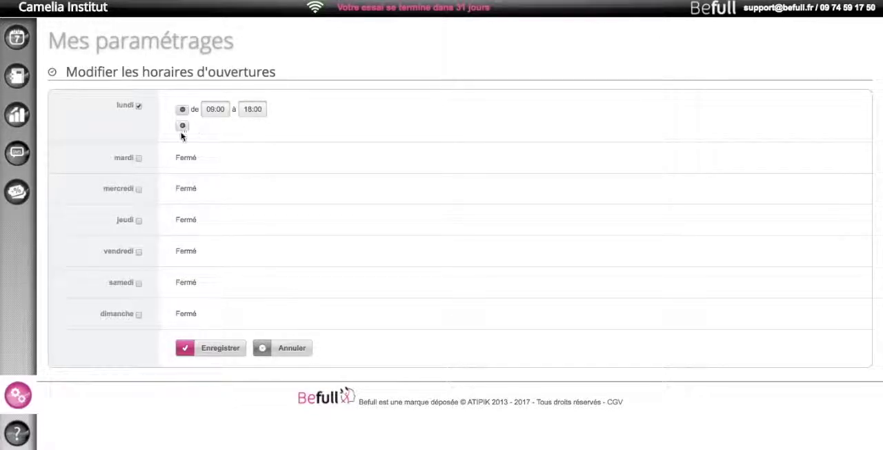
click(138, 158)
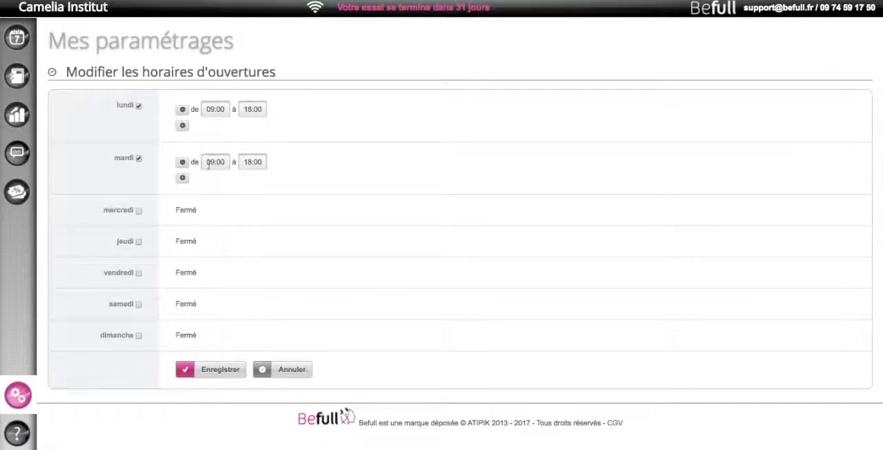
click(250, 162)
key(Right)
key(BackSpace)
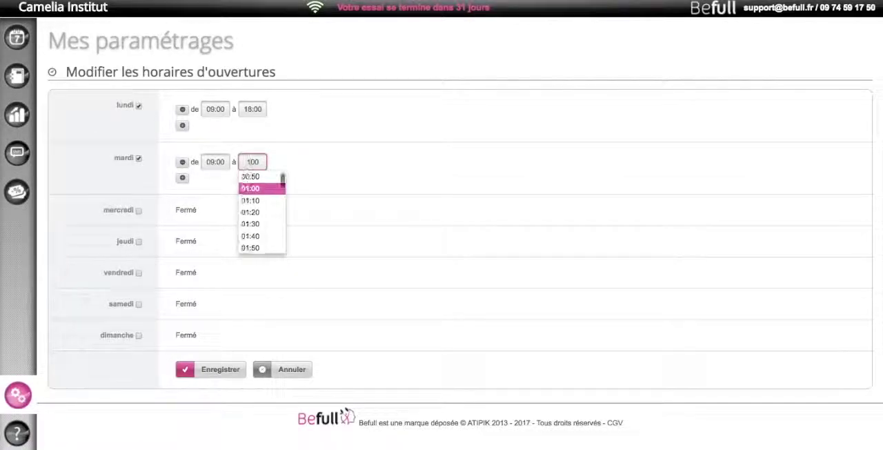
text(2:)
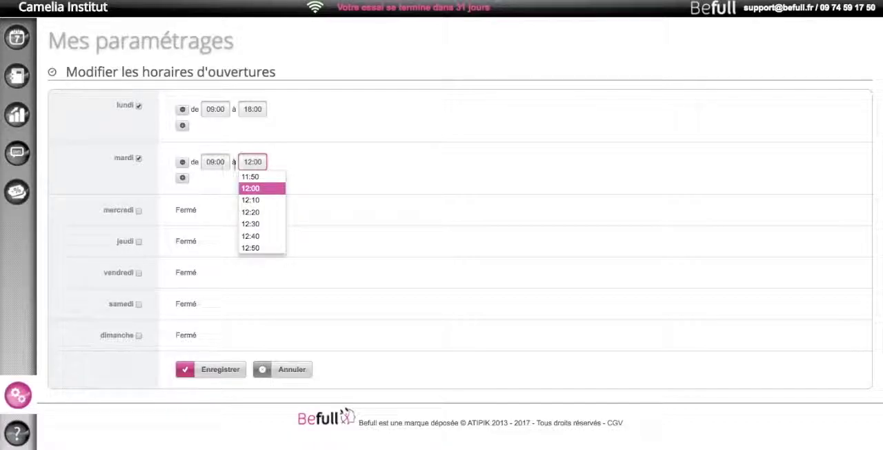
Add a second opening period to mardi, from 14:00 to 18:00
click(182, 177)
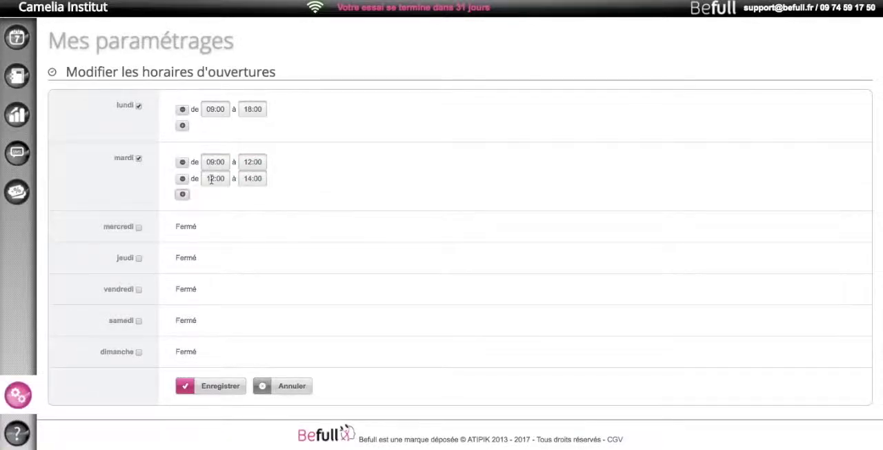
click(215, 179)
key(BackSpace)
text(4)
click(253, 179)
key(BackSpace)
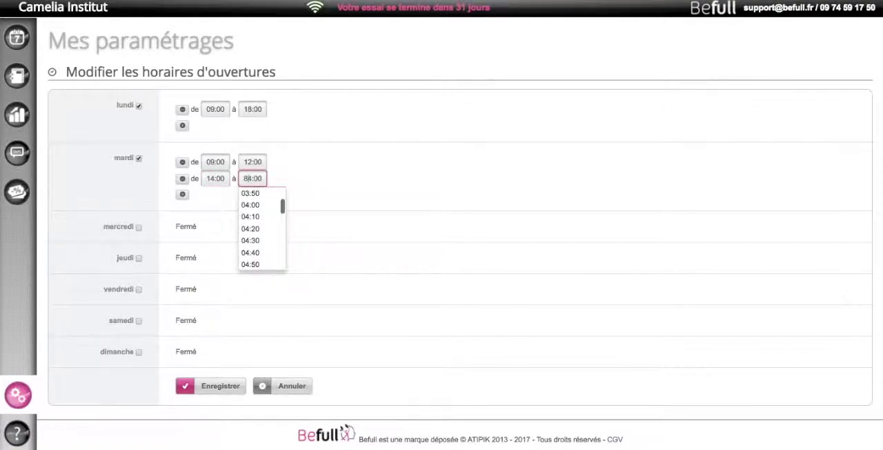
key(BackSpace)
key(BackSpace)
text(18)
click(319, 183)
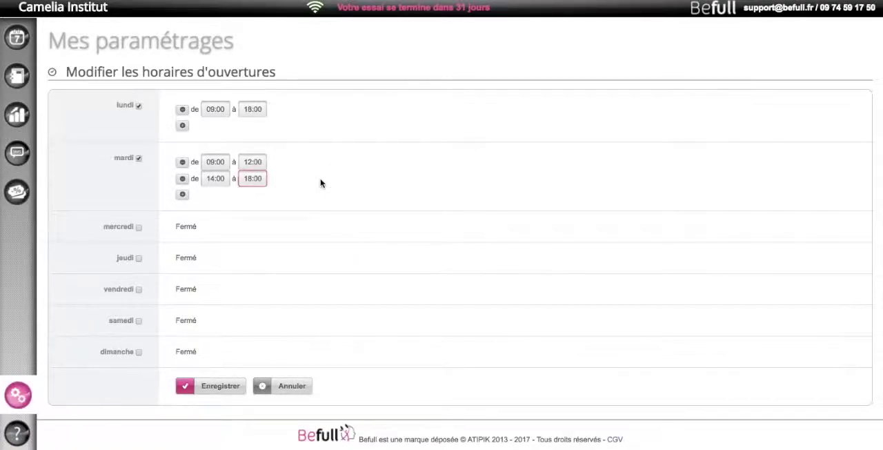
Mark mercredi as open from 09:00 to 12:00
click(138, 228)
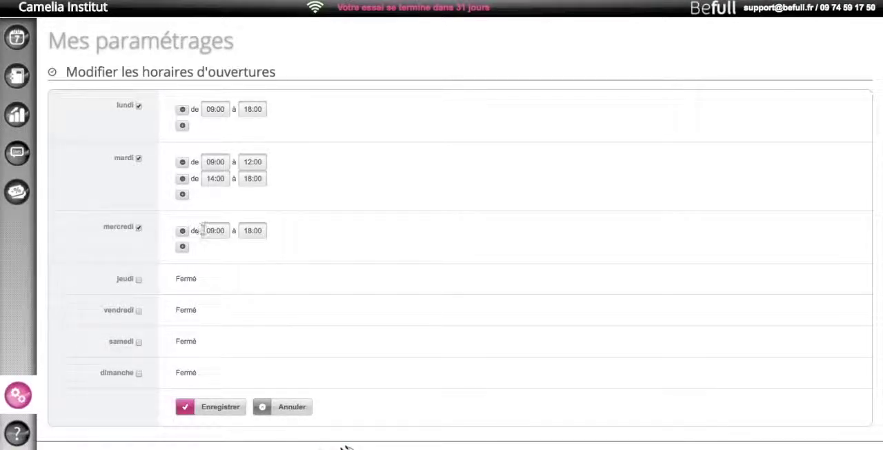
click(251, 230)
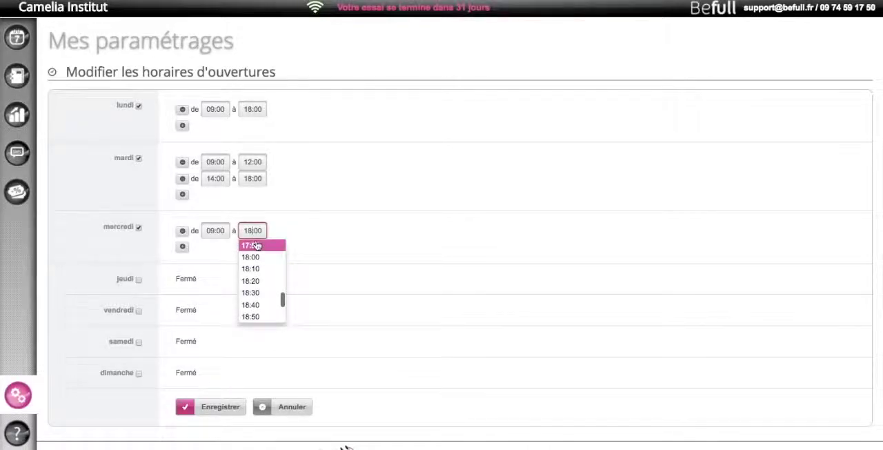
key(BackSpace)
text(2)
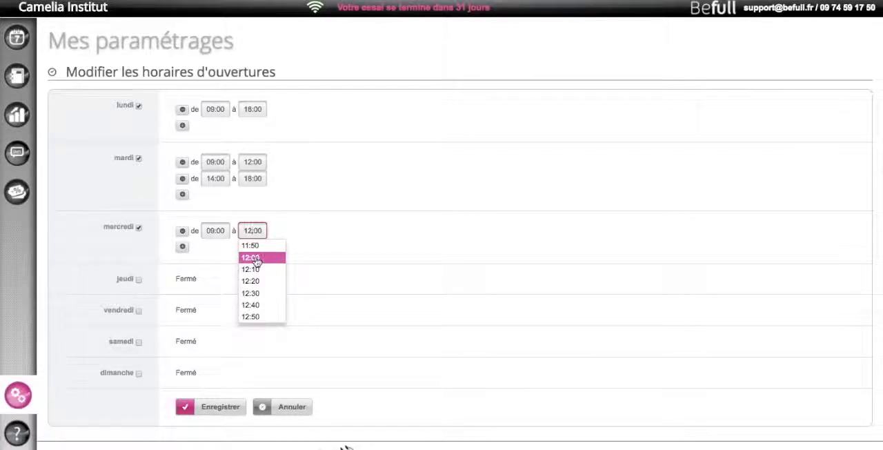
click(254, 258)
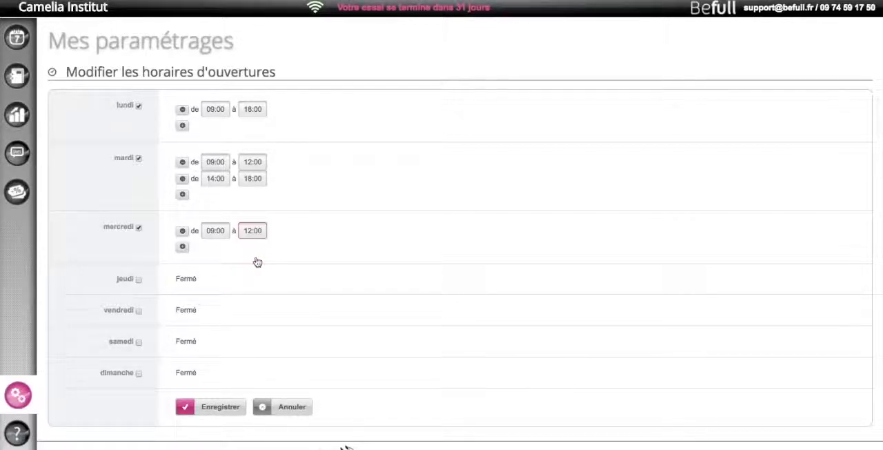
Open jeudi and vendredi with the default 09:00 to 18:00, and samedi from 09:00 to 16:00
click(139, 280)
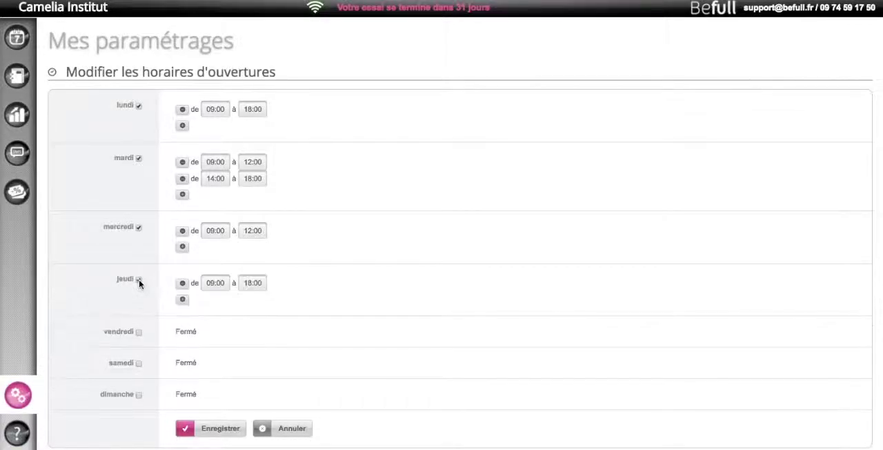
click(138, 333)
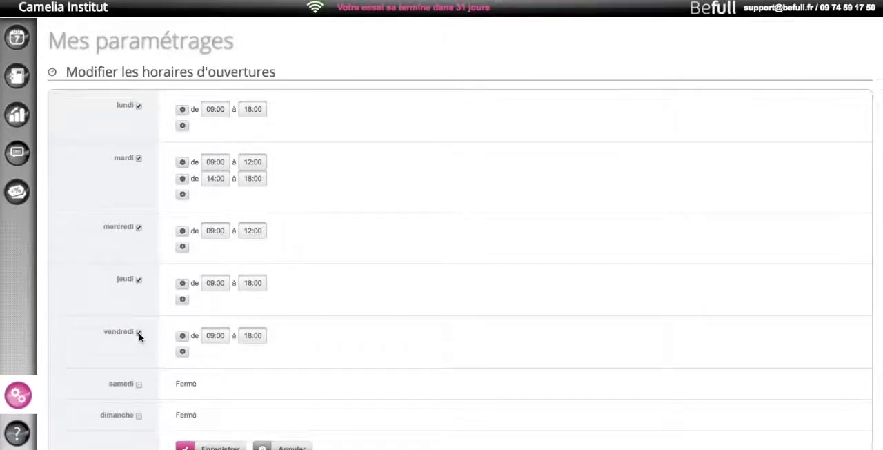
click(139, 384)
click(252, 388)
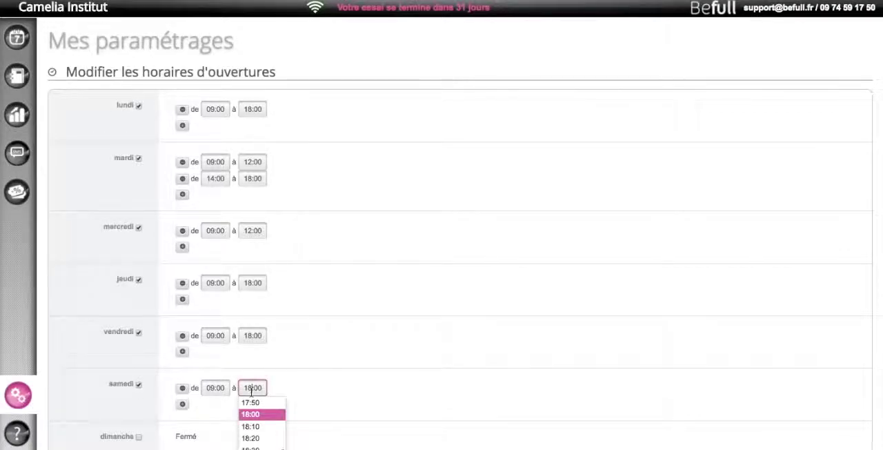
key(BackSpace)
text(6)
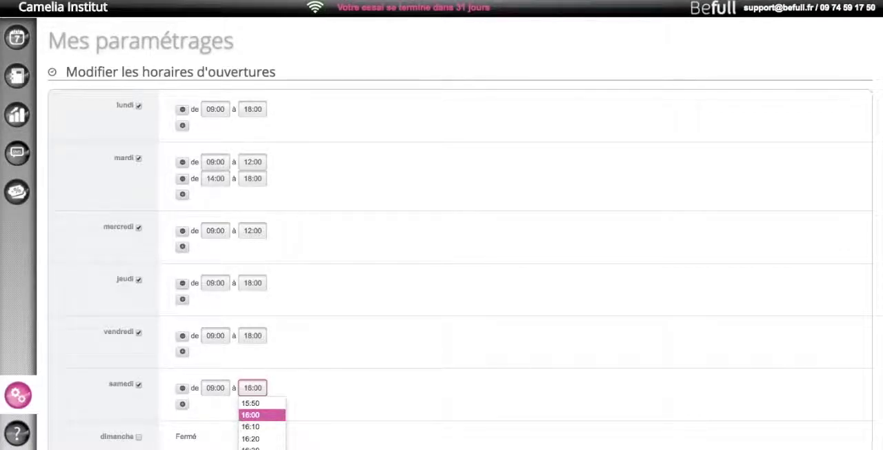
click(318, 391)
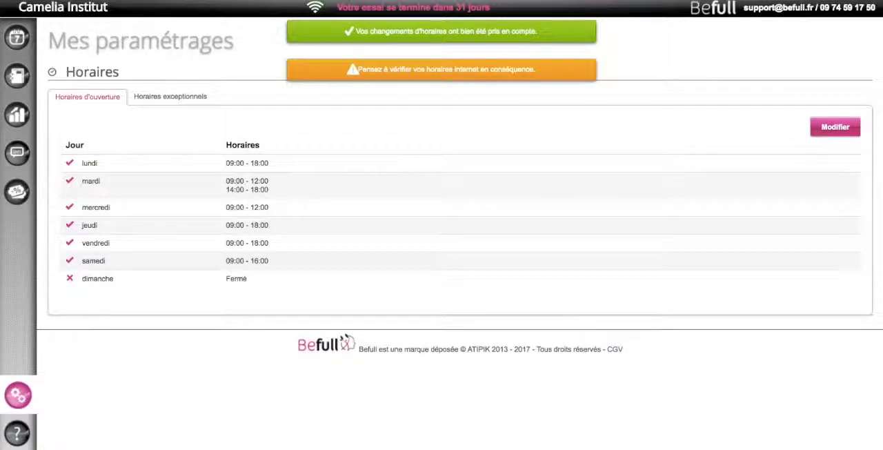
Create and save a new place (lieu) in the settings named Accueil with the short name Acc, keeping the establishment hours
click(17, 398)
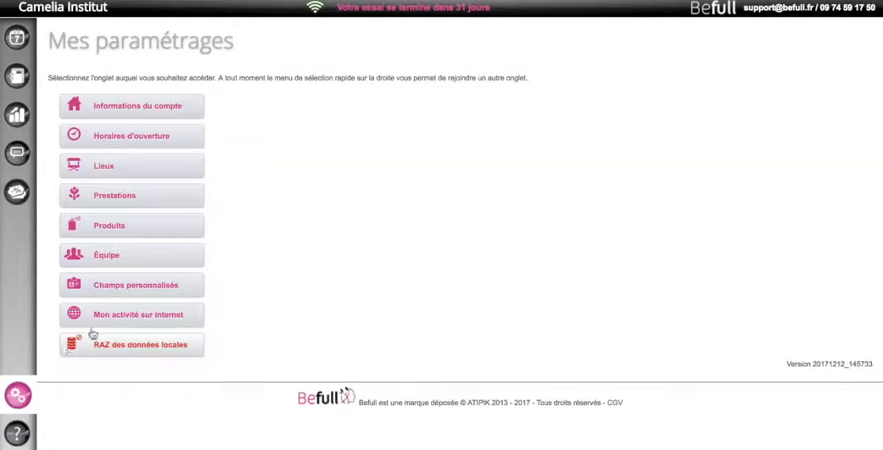
click(116, 167)
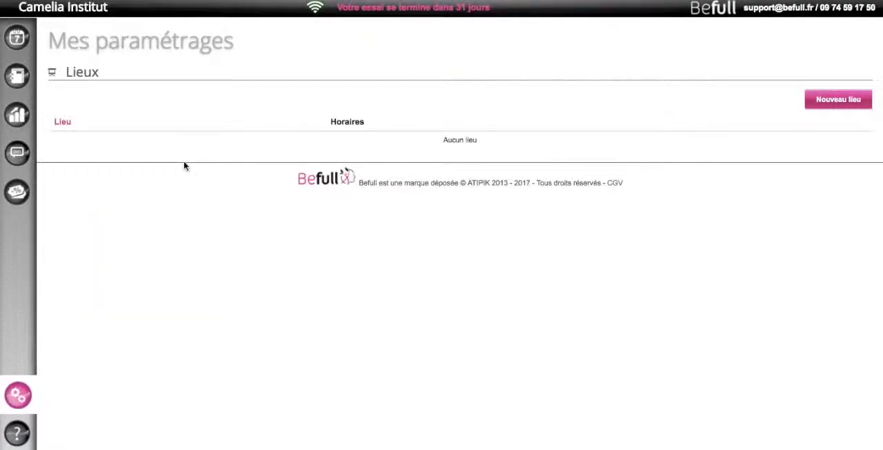
click(830, 101)
text(Accueil)
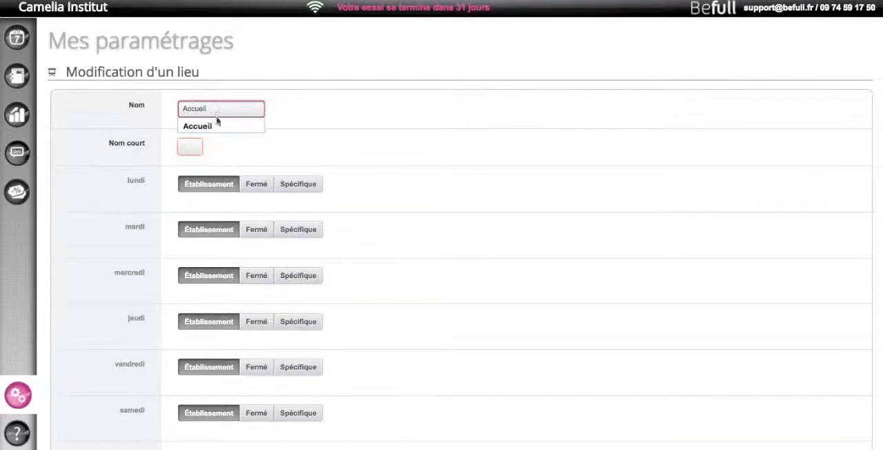
click(199, 145)
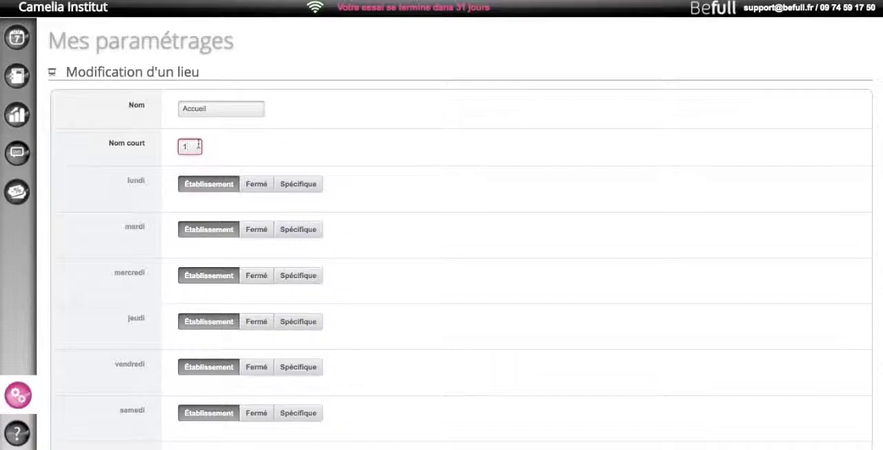
text(Acc)
click(272, 148)
scroll(355, 189, down, 2)
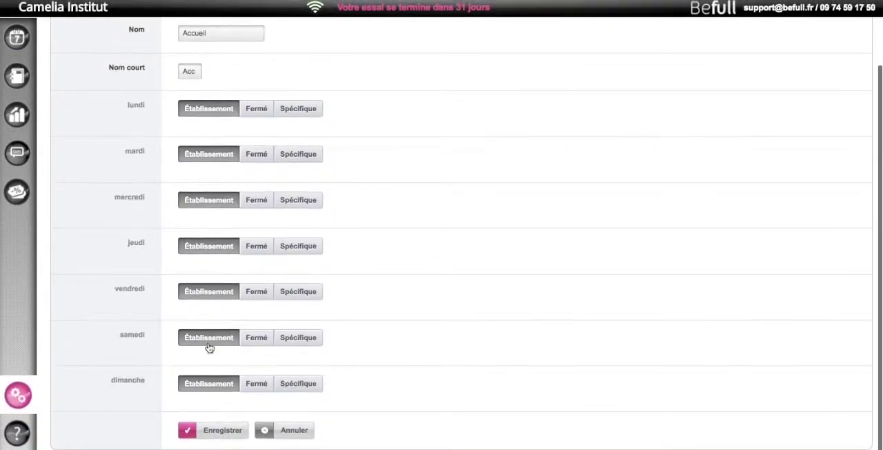
click(218, 434)
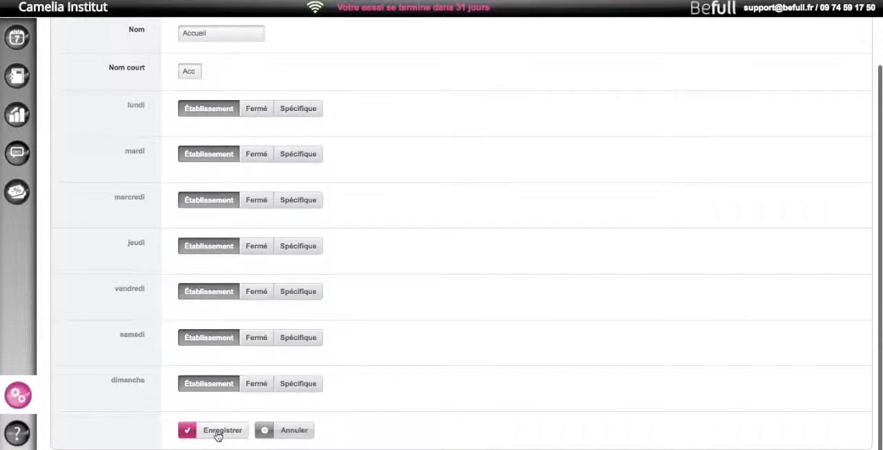
click(218, 434)
Create and save another place named Cabine 1 with the short name Cab1, keeping the establishment hours for every day
click(835, 101)
click(228, 106)
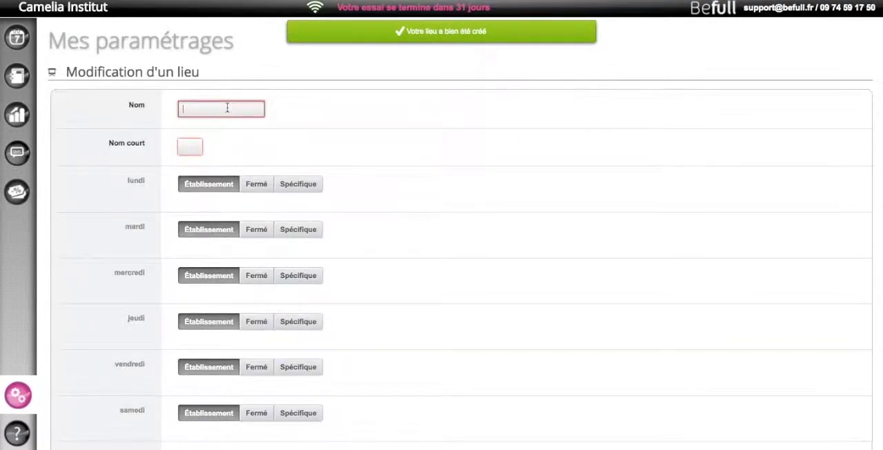
text(Cabine)
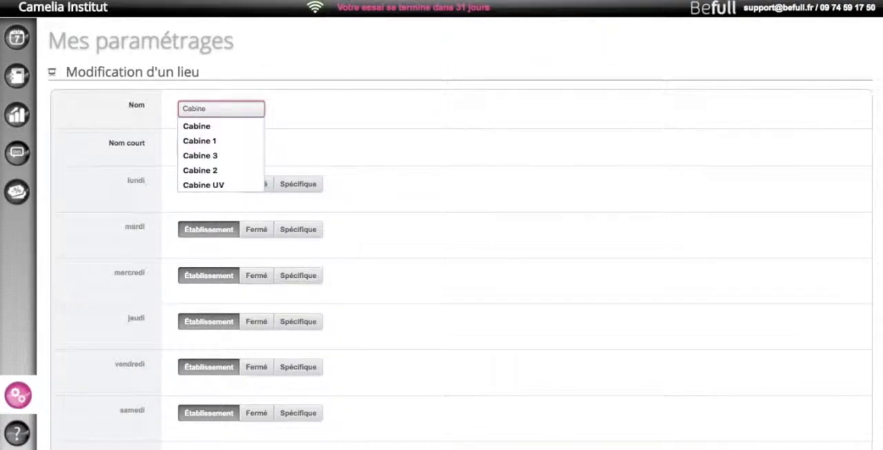
text( 1)
click(182, 145)
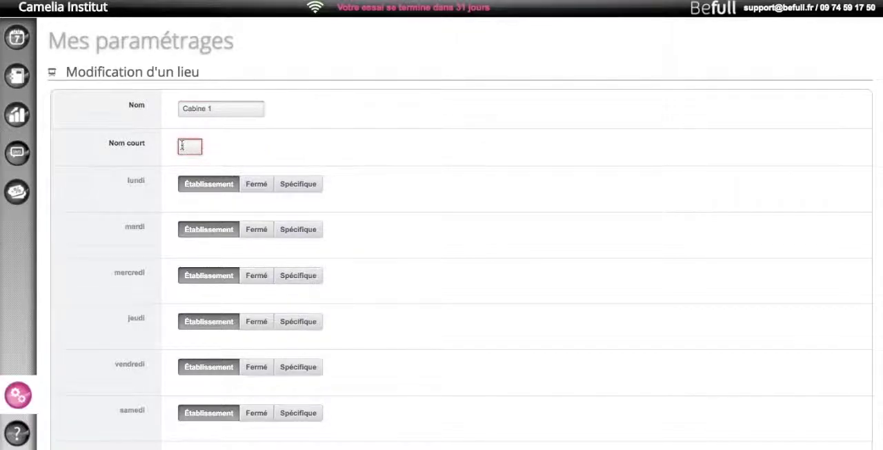
text(Cab1)
click(251, 144)
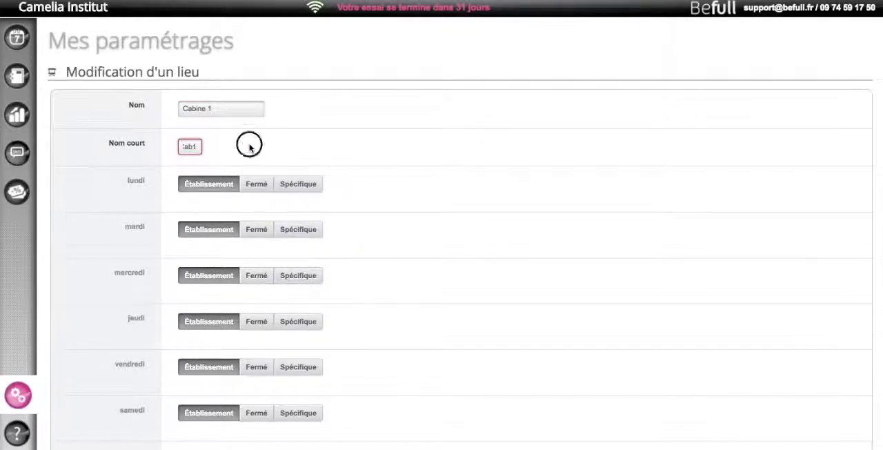
scroll(339, 289, down, 2)
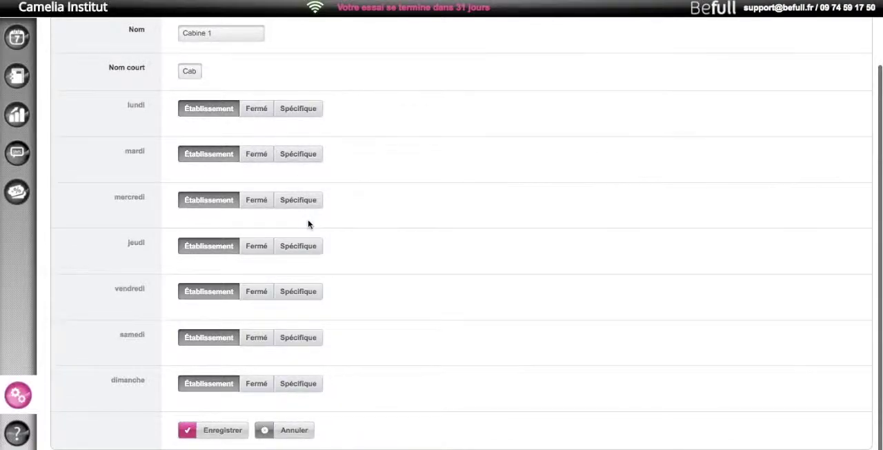
scroll(309, 224, up, 2)
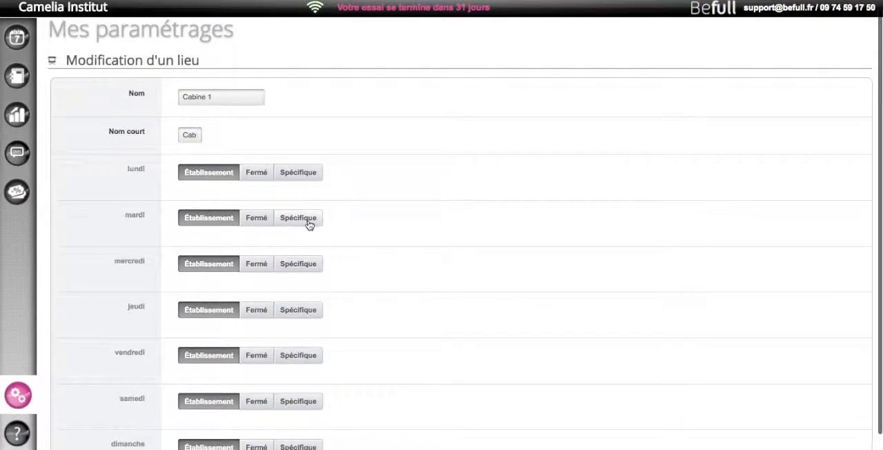
scroll(309, 224, down, 1)
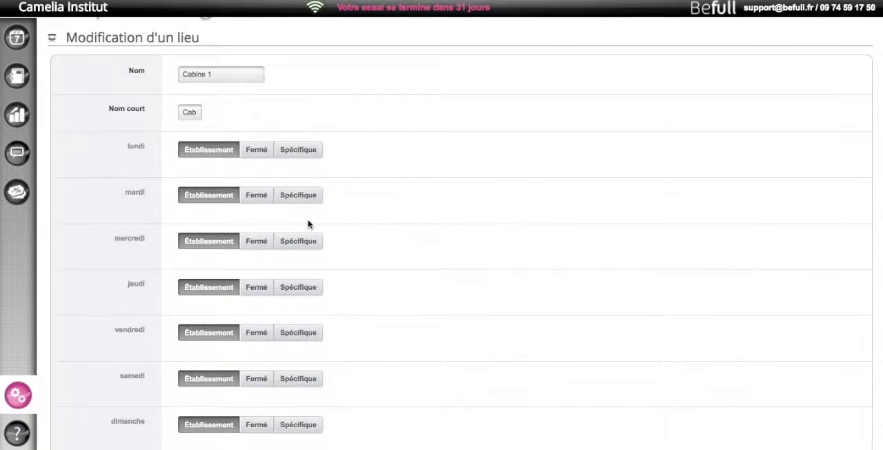
scroll(308, 223, down, 2)
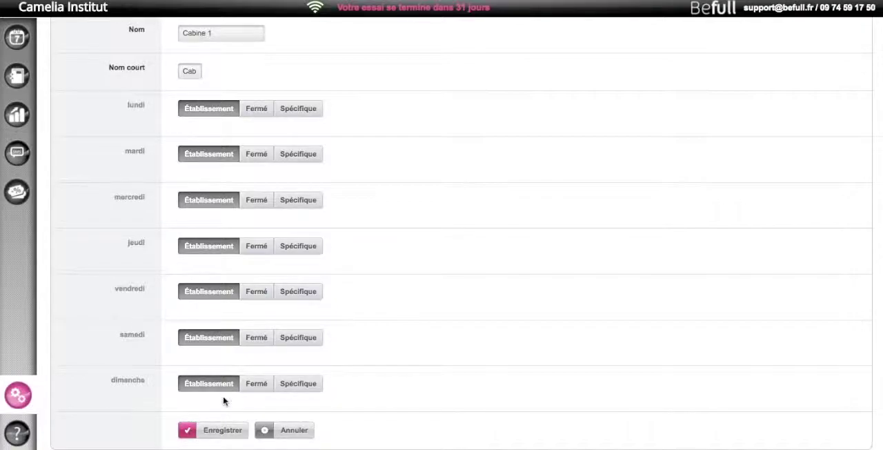
click(218, 433)
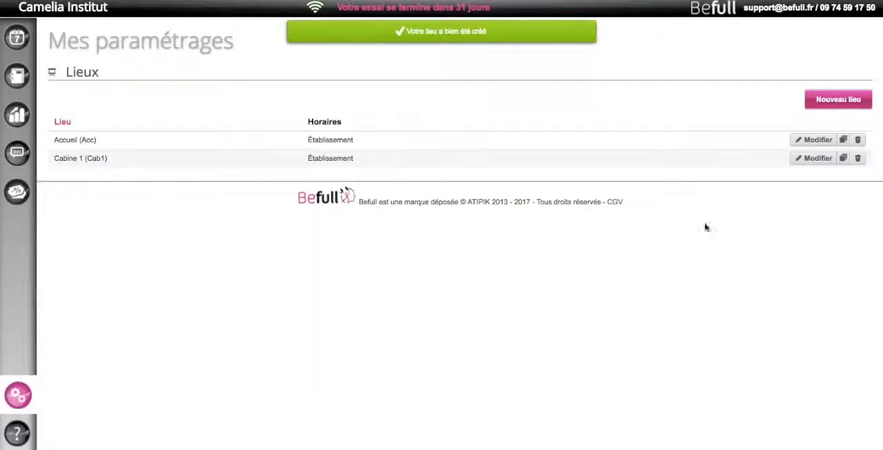
Create and save a third place named Cabine 2 with the short name Cab2, keeping the establishment hours for every day
click(838, 99)
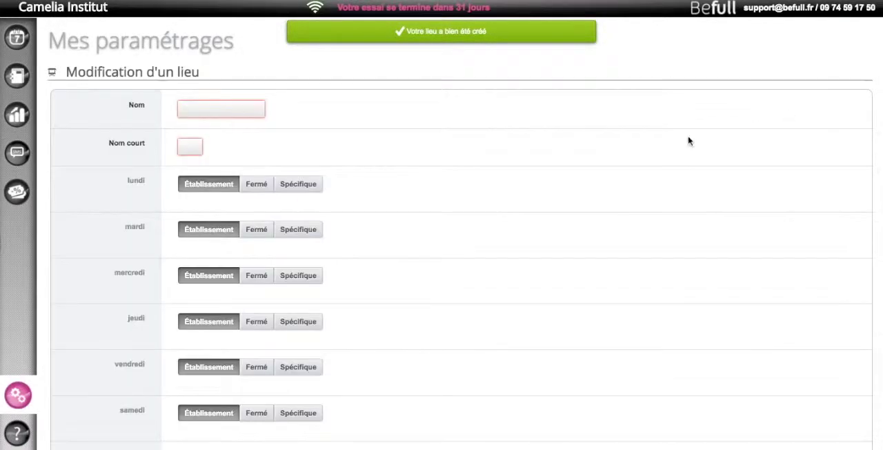
click(213, 110)
text(Cabine 2)
click(241, 127)
click(199, 142)
text(Cab2)
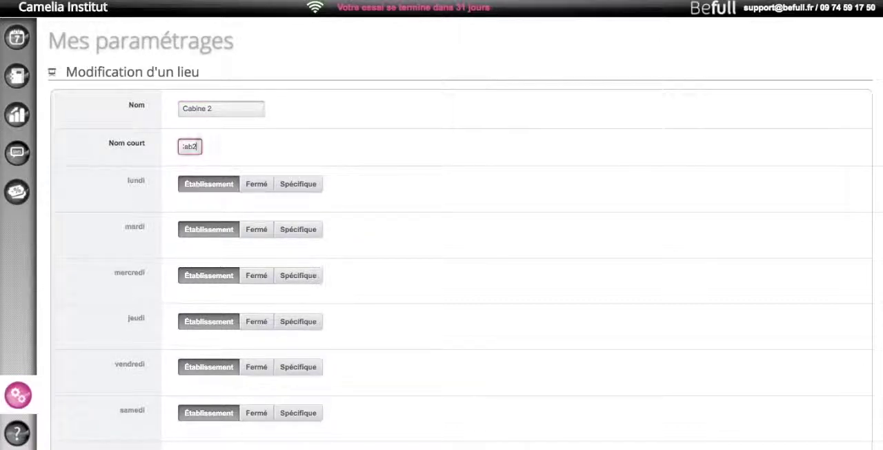
click(403, 252)
scroll(229, 267, down, 2)
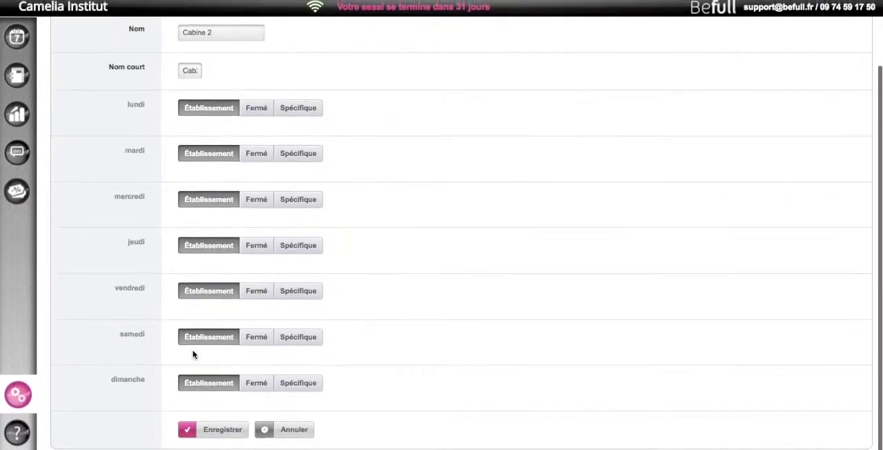
click(217, 430)
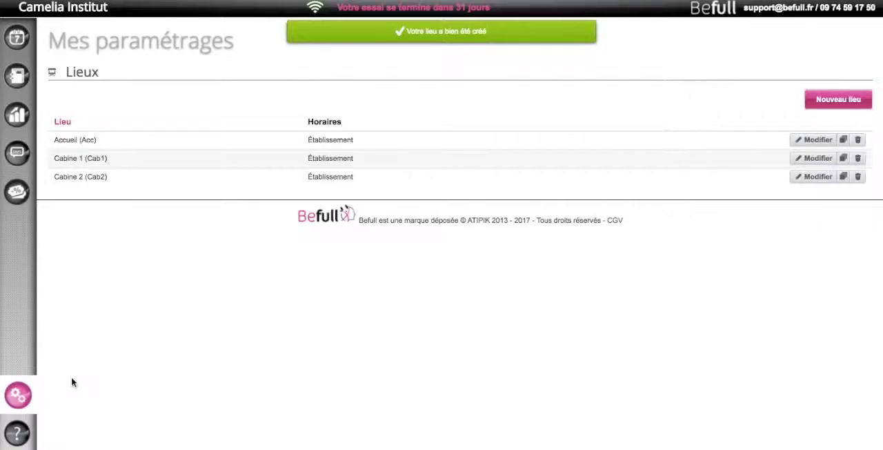
In the team settings, edit the default employee Employé 1 and replace the placeholder first and last names with the employee's real names
click(19, 395)
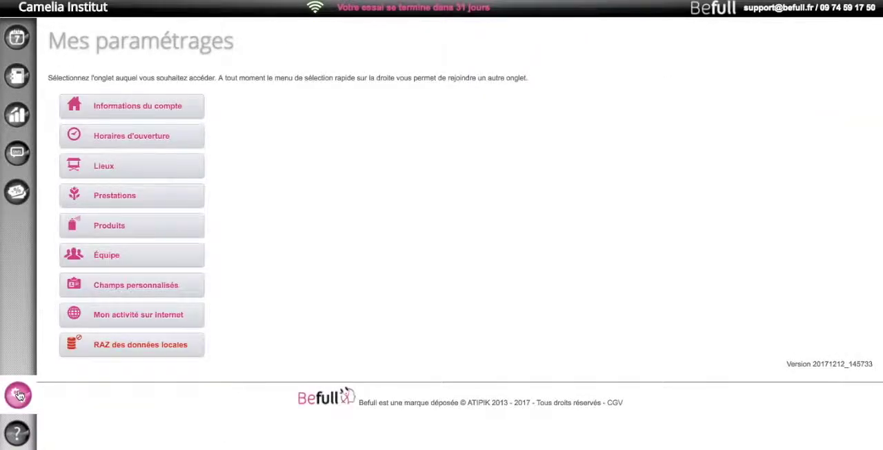
click(113, 255)
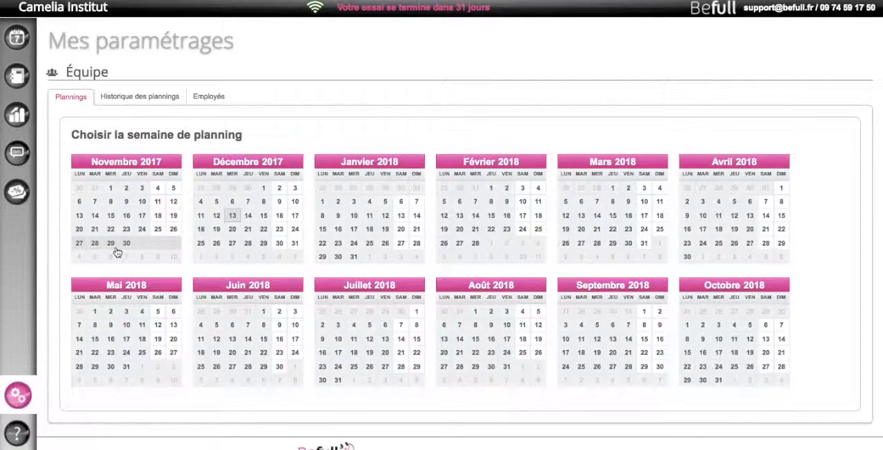
click(200, 101)
click(809, 169)
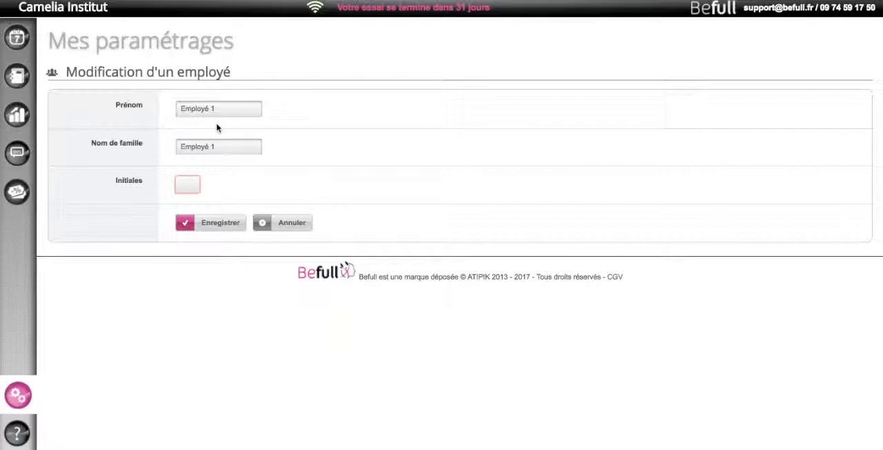
click(111, 102)
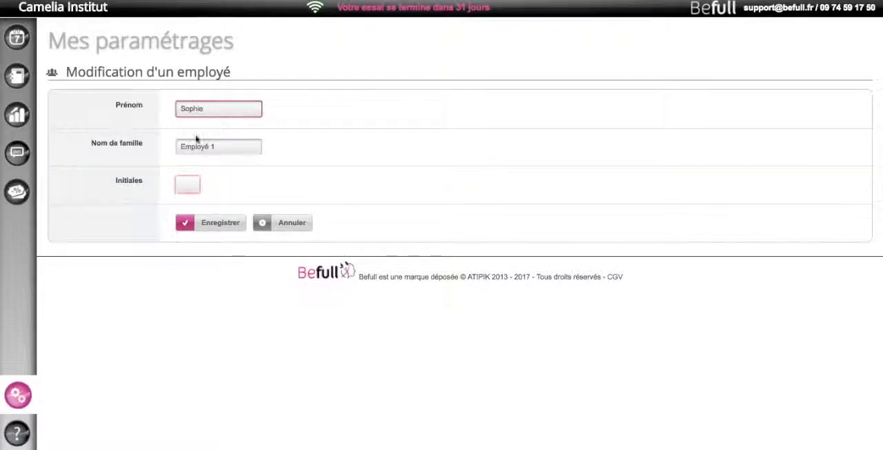
key(Tab)
click(318, 162)
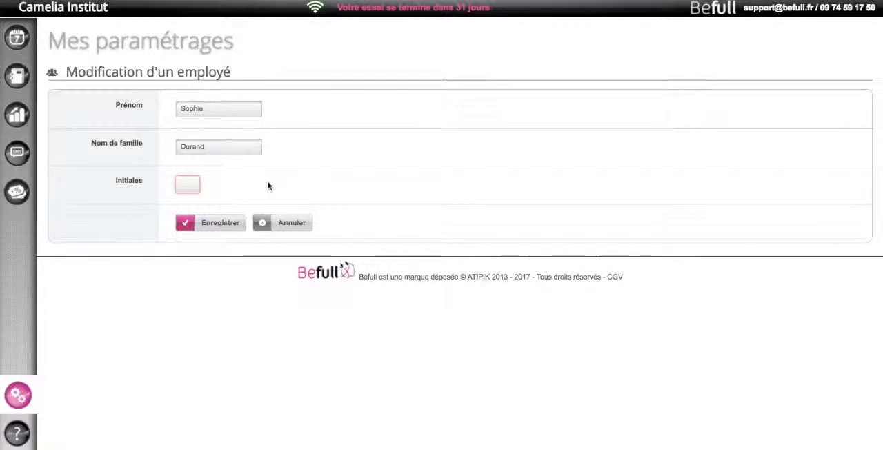
Fill in the employee's two-letter initials and save the employee record
click(191, 185)
text(D)
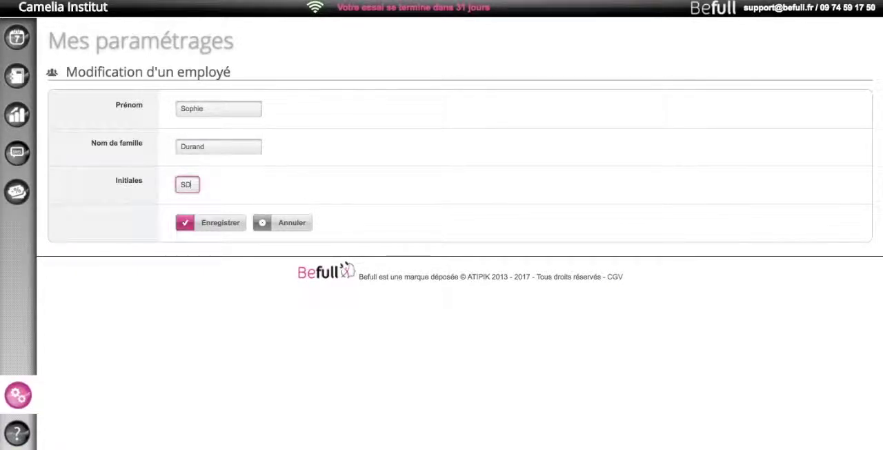
click(289, 178)
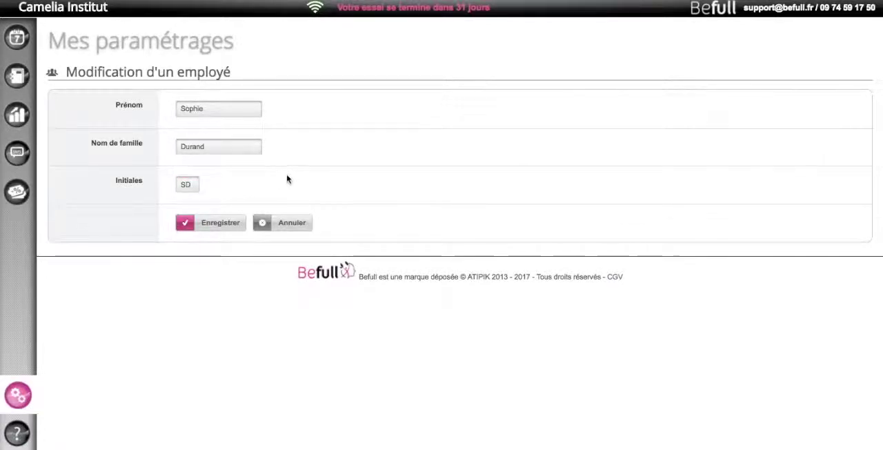
click(210, 225)
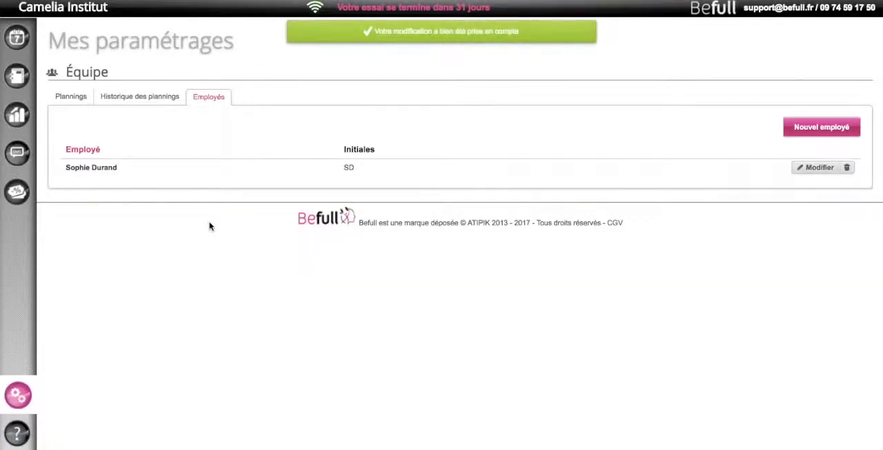
Create and save a second employee by entering the first name and family name, keeping the automatically filled initials
click(823, 127)
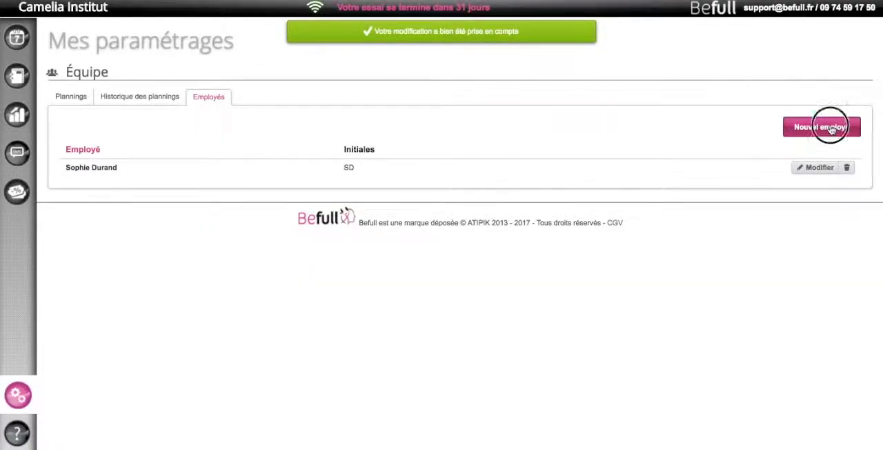
click(236, 112)
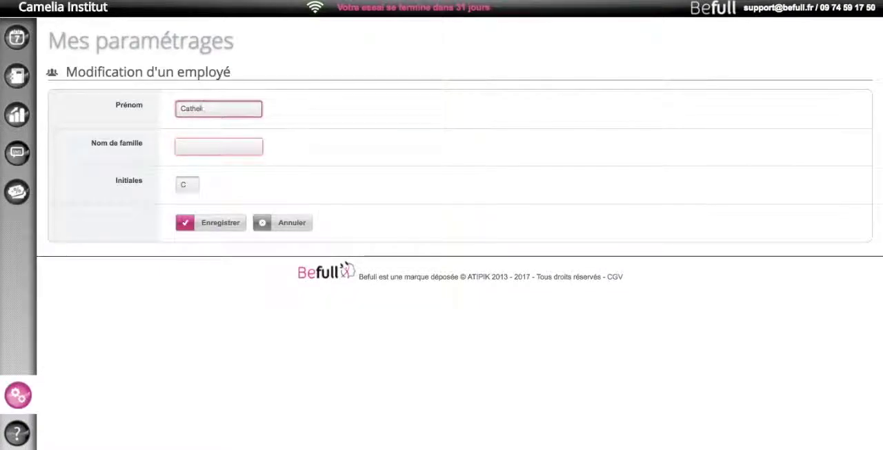
click(246, 147)
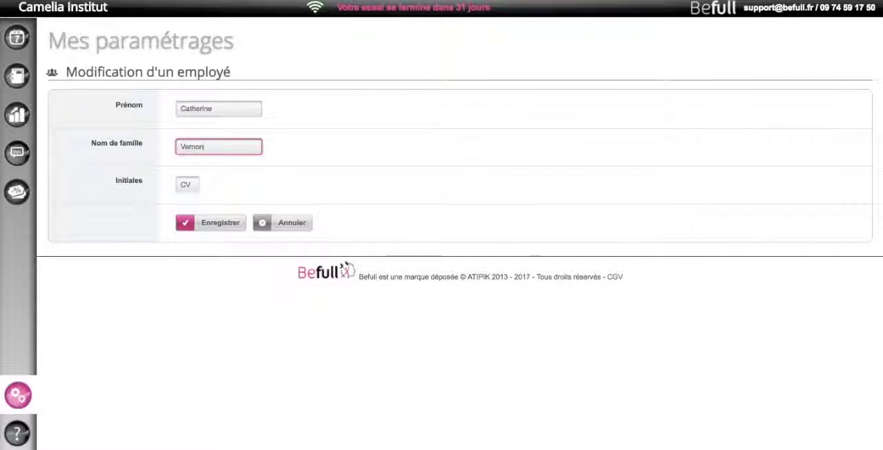
click(203, 223)
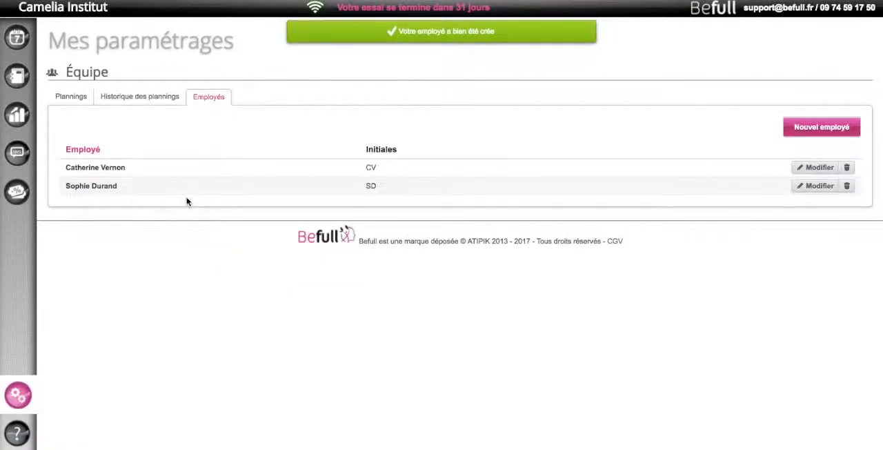
In the team planning for 11/12/2017 to 17/12/2017, give the first listed employee the default 09:00 to 18:00 hours from lundi to samedi
click(77, 99)
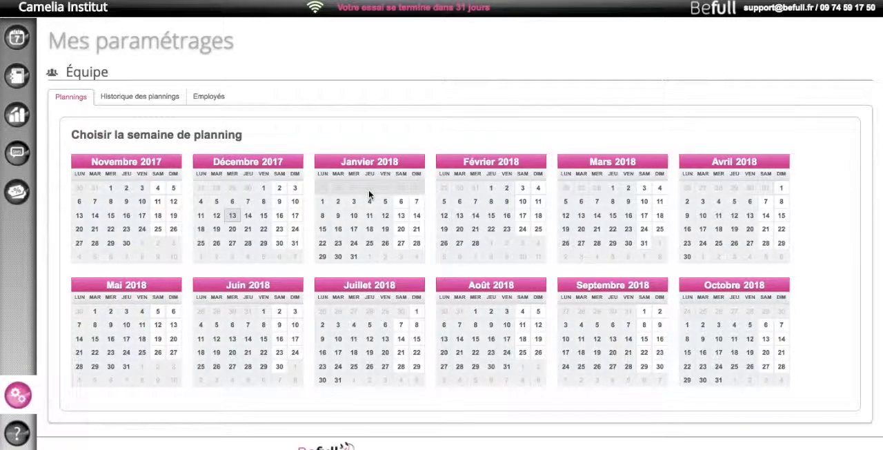
click(200, 220)
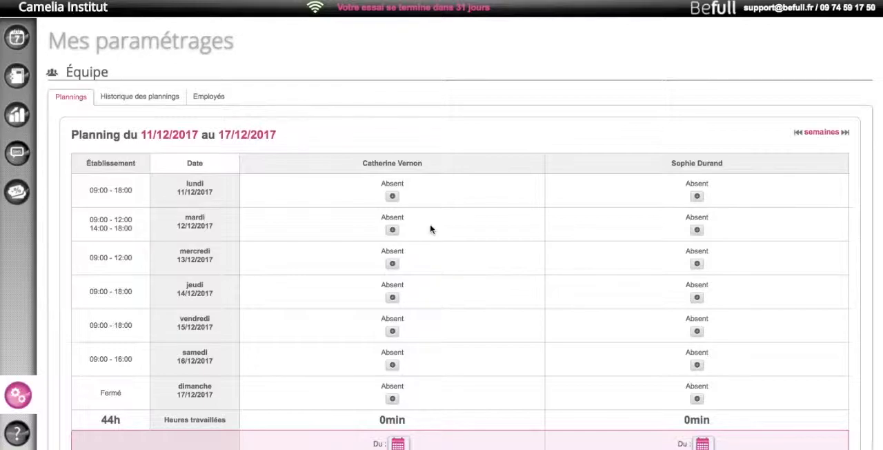
click(392, 196)
click(392, 237)
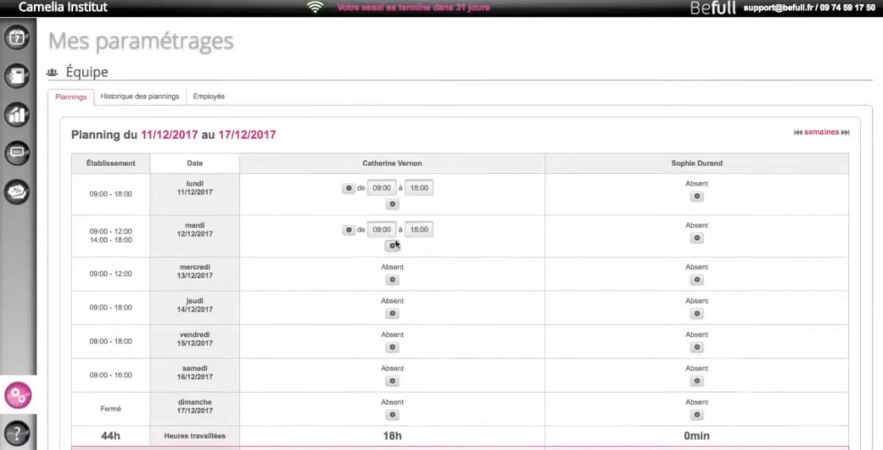
click(391, 279)
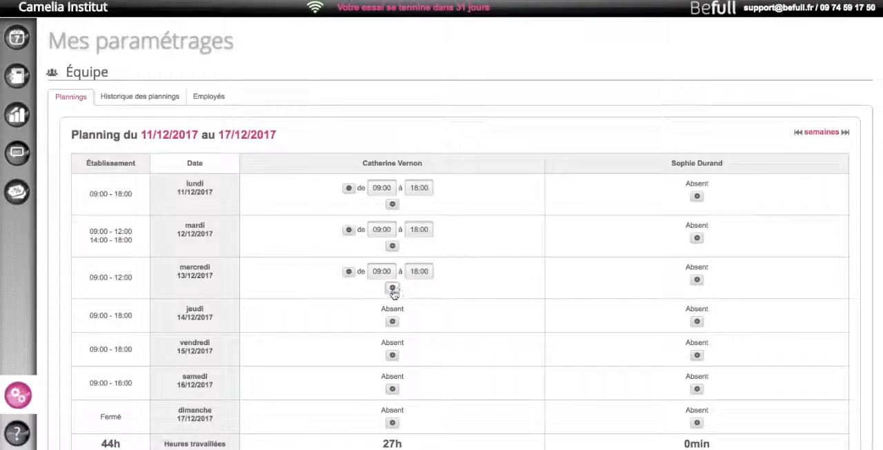
click(391, 320)
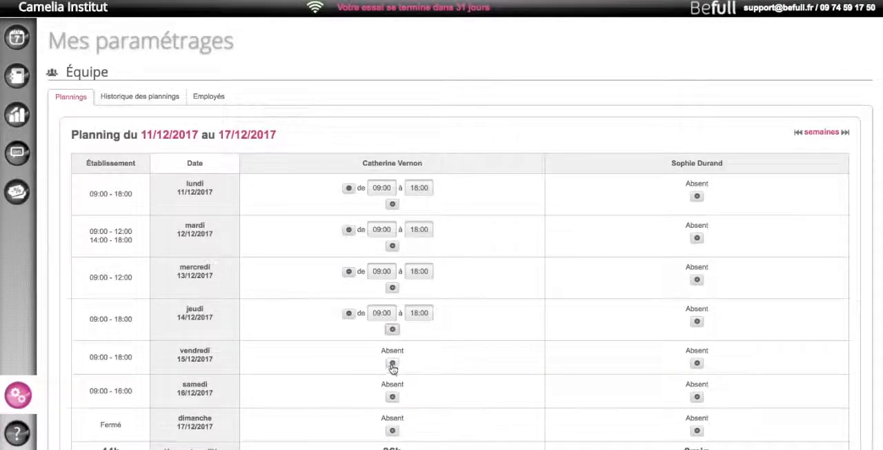
click(392, 363)
click(393, 407)
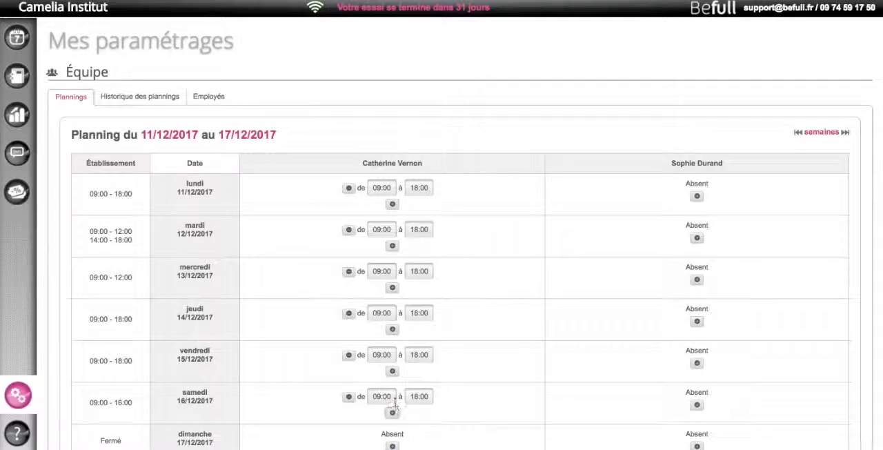
Set the end of the first listed employee's samedi working hours to 16:00
scroll(437, 341, down, 4)
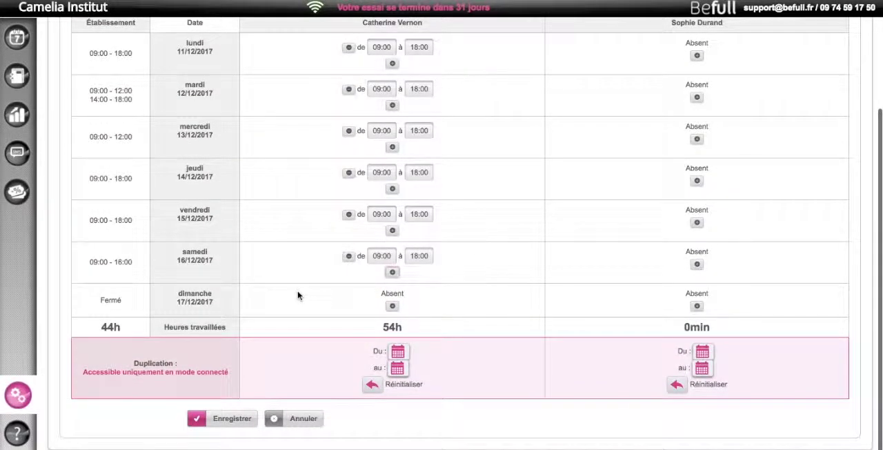
click(418, 256)
text(16:00)
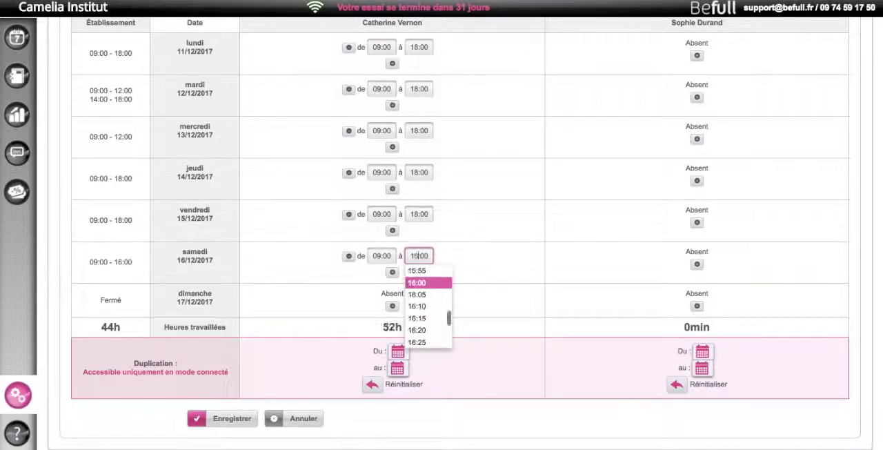
click(440, 282)
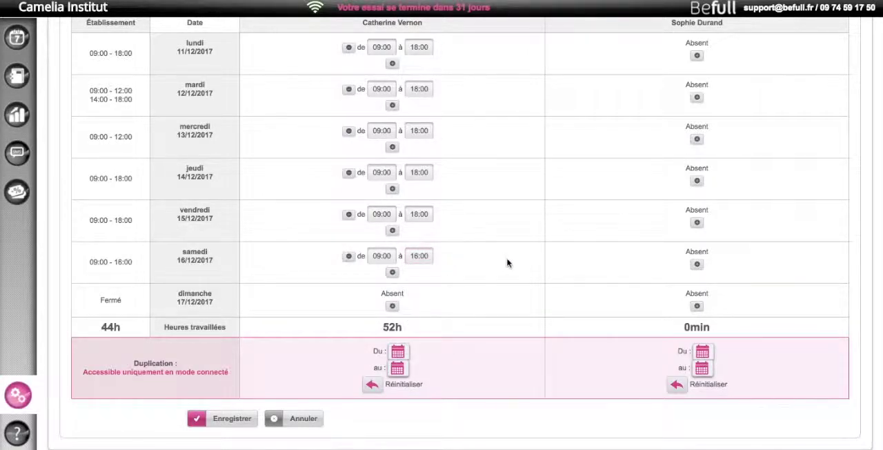
Add working hours for the second listed employee on mardi from 09:00 to 13:00
scroll(509, 262, up, 3)
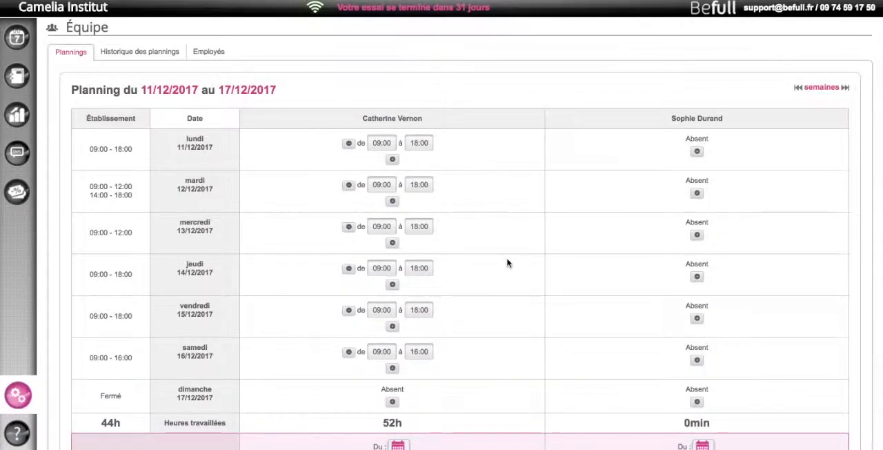
click(696, 195)
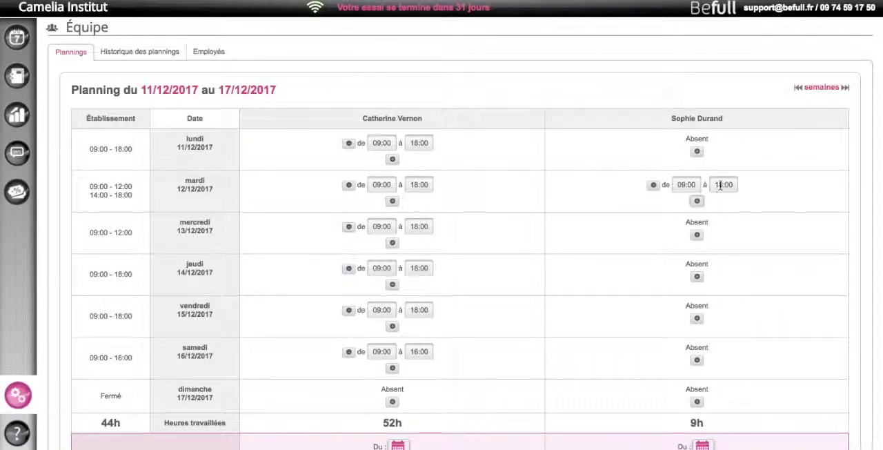
click(723, 185)
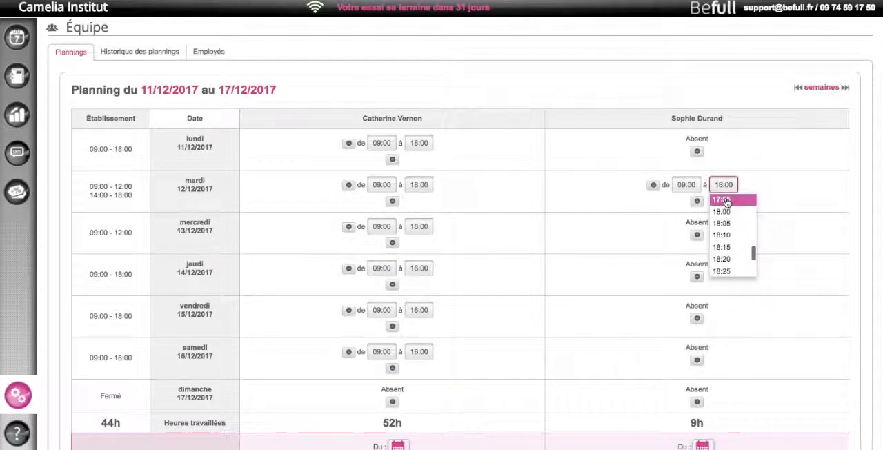
key(BackSpace)
text(3)
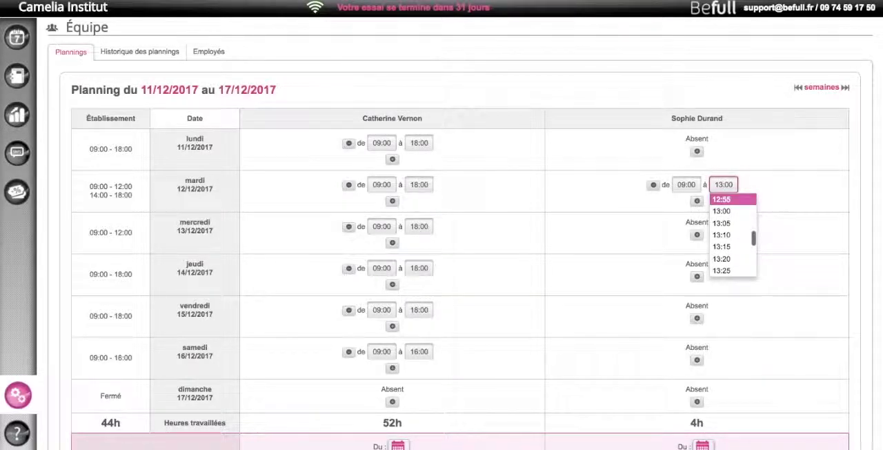
click(725, 211)
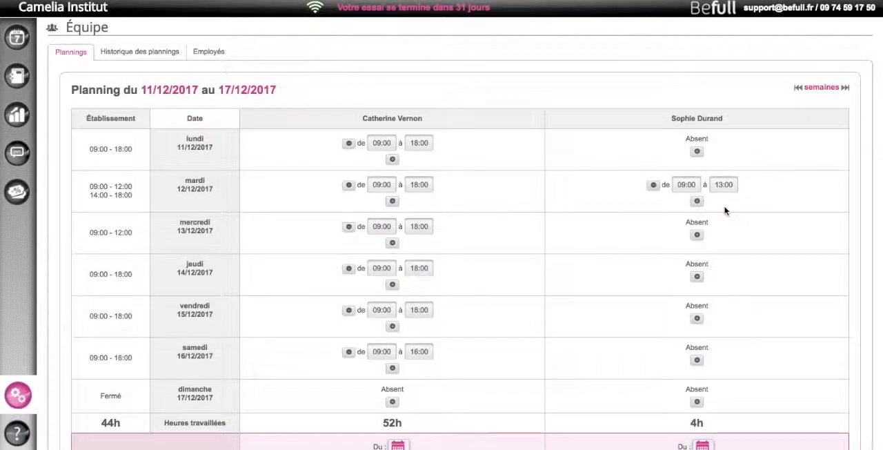
Add working hours for the second listed employee on mercredi from 09:00 to 12:00
click(697, 234)
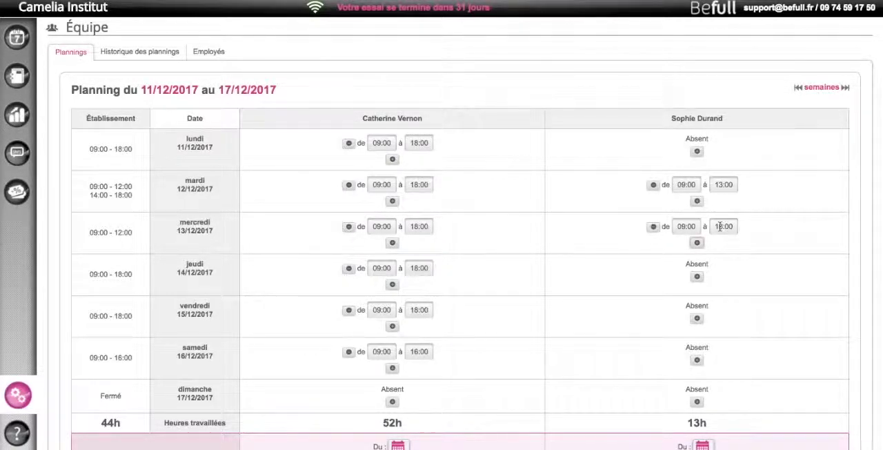
click(723, 226)
key(BackSpace)
text(2)
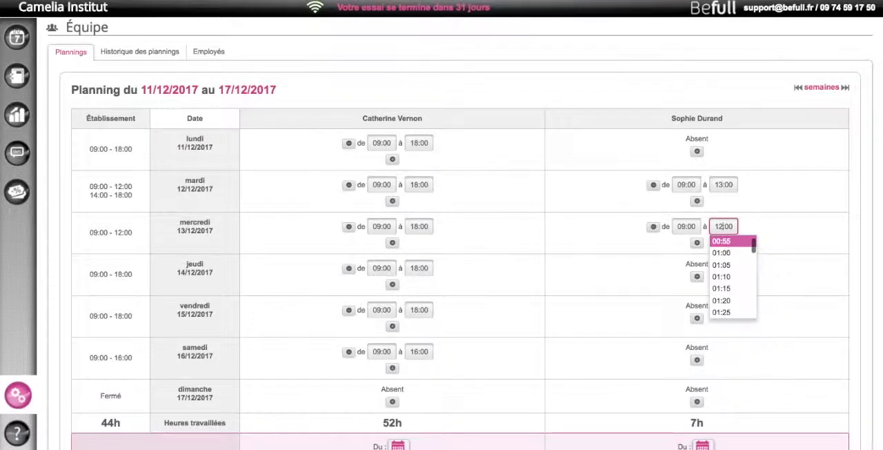
click(718, 250)
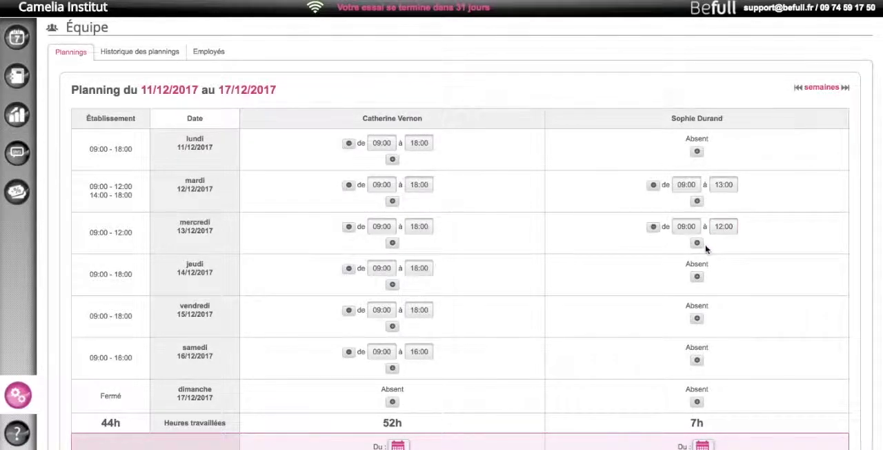
Add a second time slot from 14:00 to 18:00 on mercredi for the second listed employee
click(696, 244)
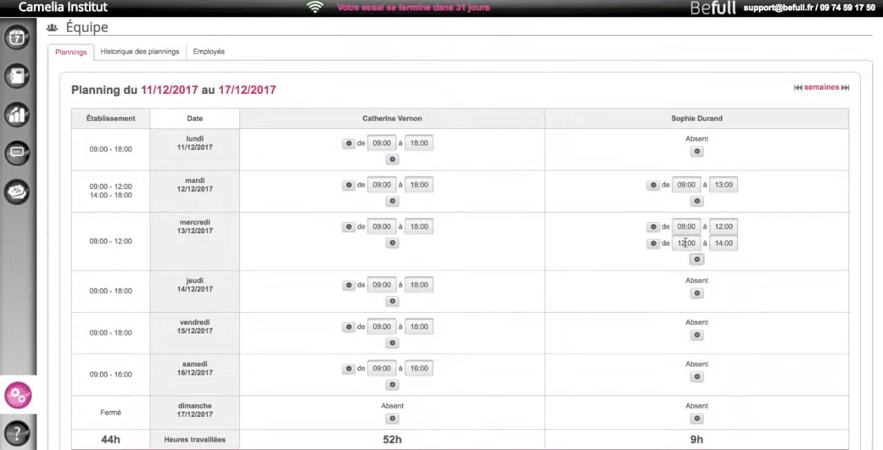
click(685, 242)
key(BackSpace)
text(4)
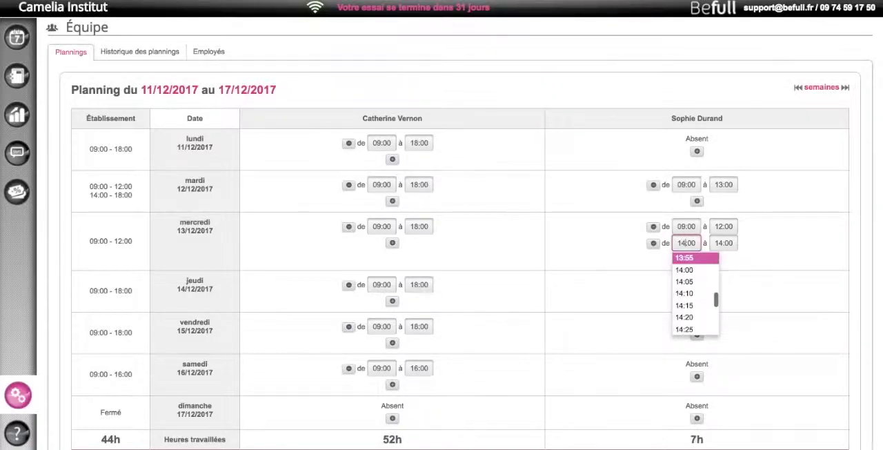
click(717, 241)
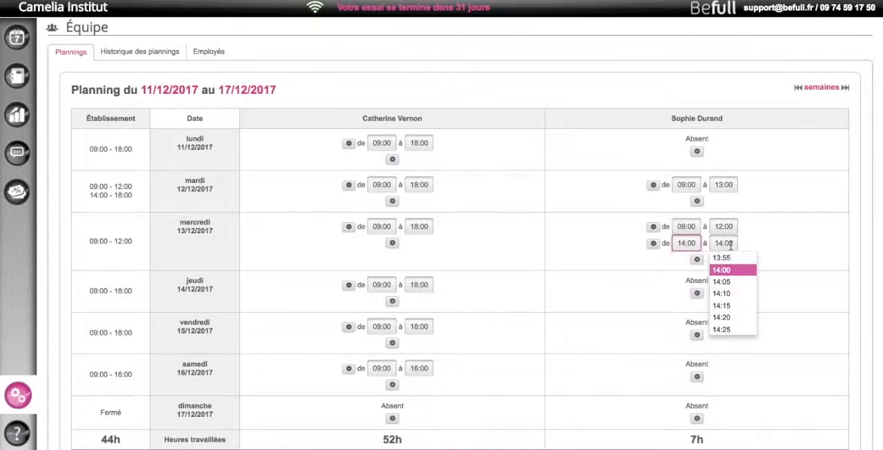
key(BackSpace)
text(8)
click(733, 270)
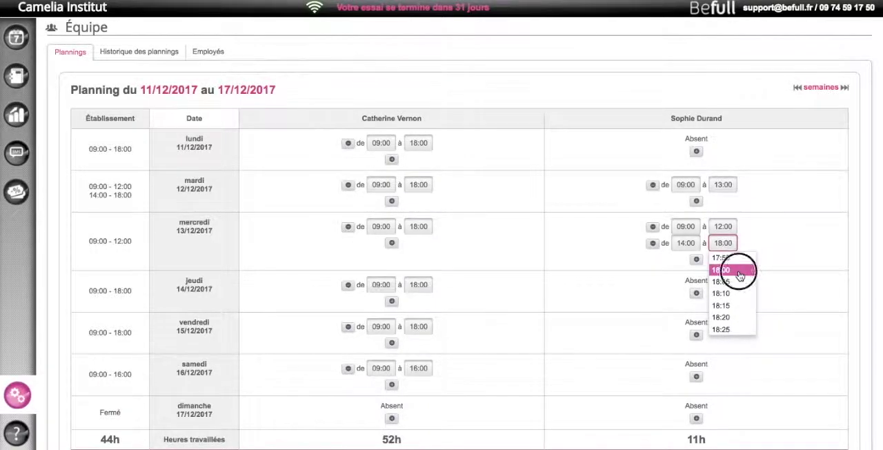
Give the second listed employee the default 09:00 to 18:00 hours on jeudi, vendredi and samedi
click(697, 292)
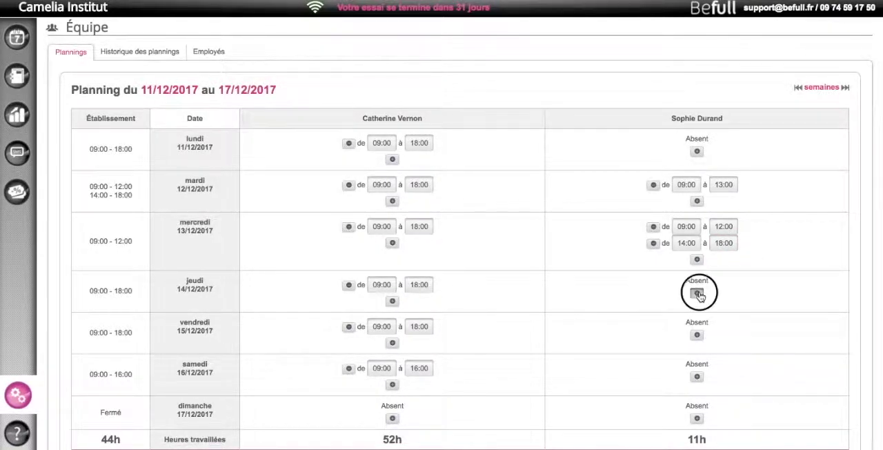
click(697, 334)
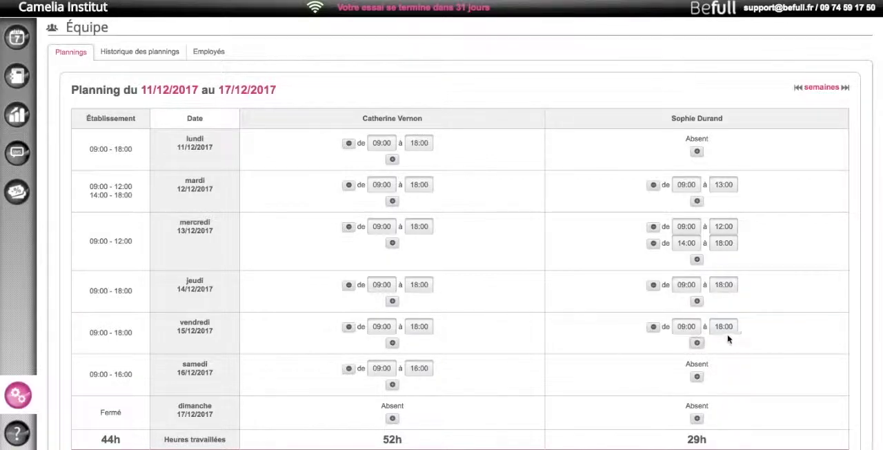
scroll(736, 340, down, 2)
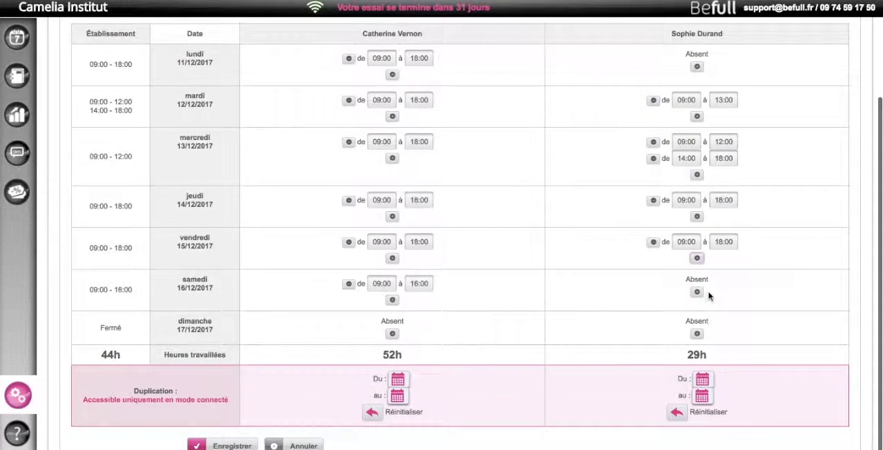
click(696, 292)
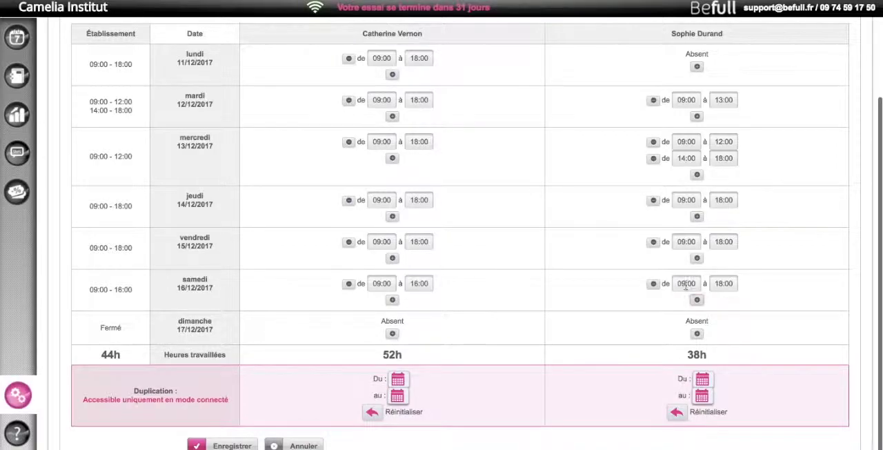
Set the second listed employee's samedi hours to 11:00 to 12:55 and save the weekly planning
click(685, 285)
key(BackSpace)
key(BackSpace)
text(11)
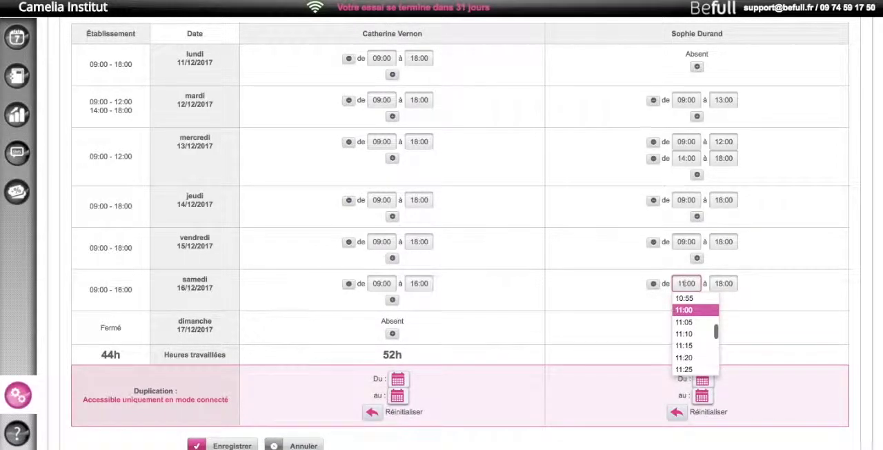
click(722, 284)
key(BackSpace)
text(3)
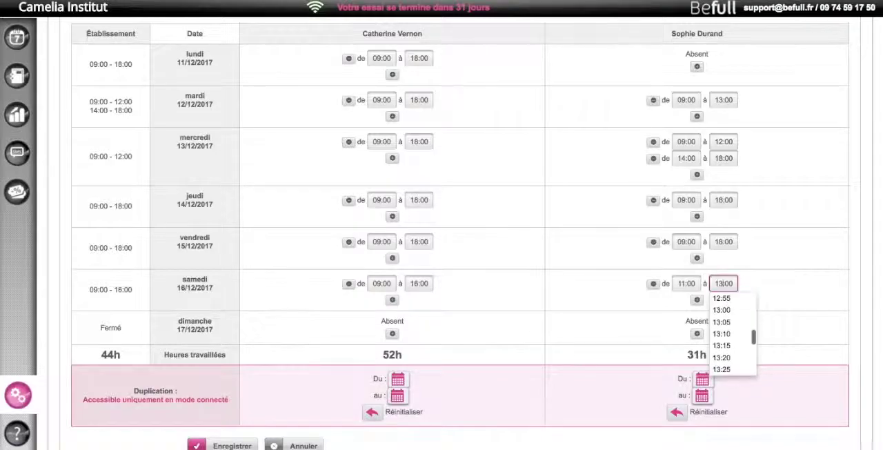
click(722, 298)
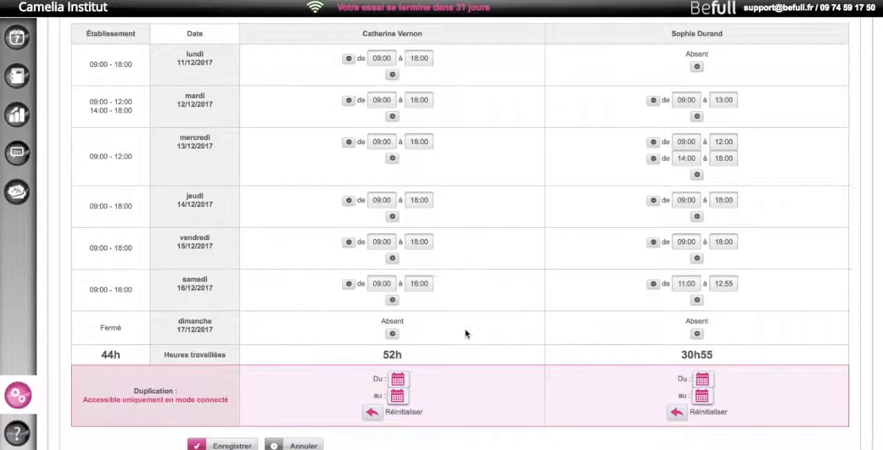
click(229, 446)
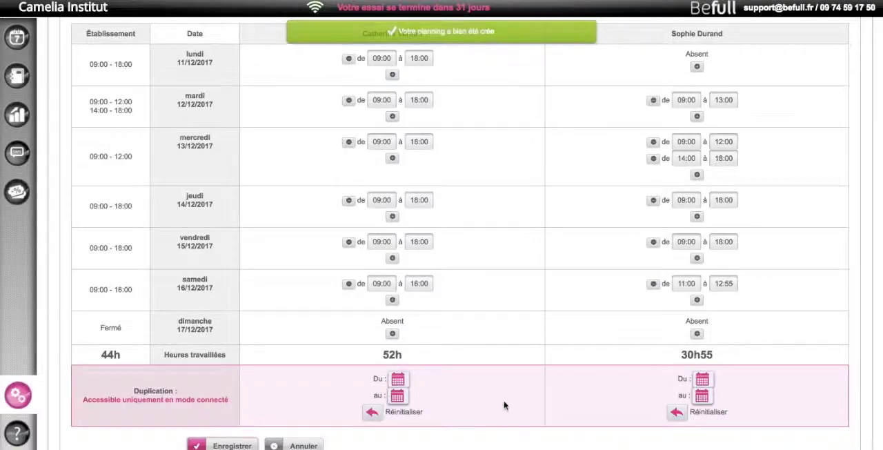
Set the first listed employee's planning duplication period from 18/12/2017 to 04/02/2018
scroll(503, 409, up, 2)
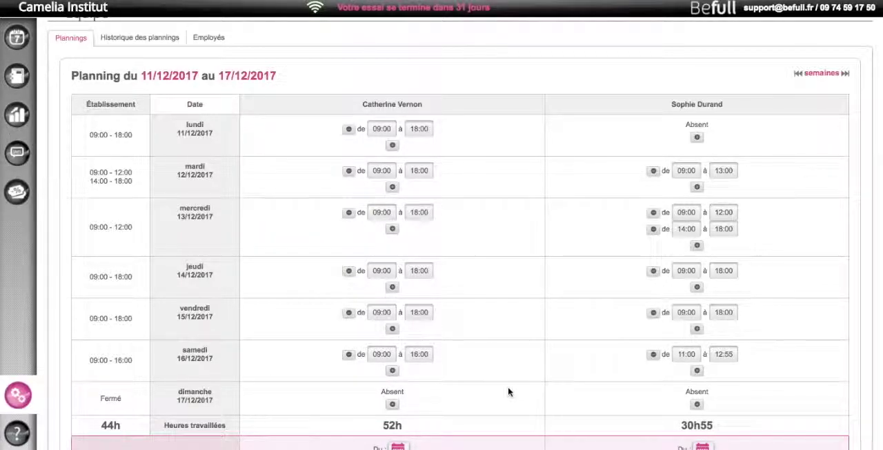
scroll(509, 391, down, 2)
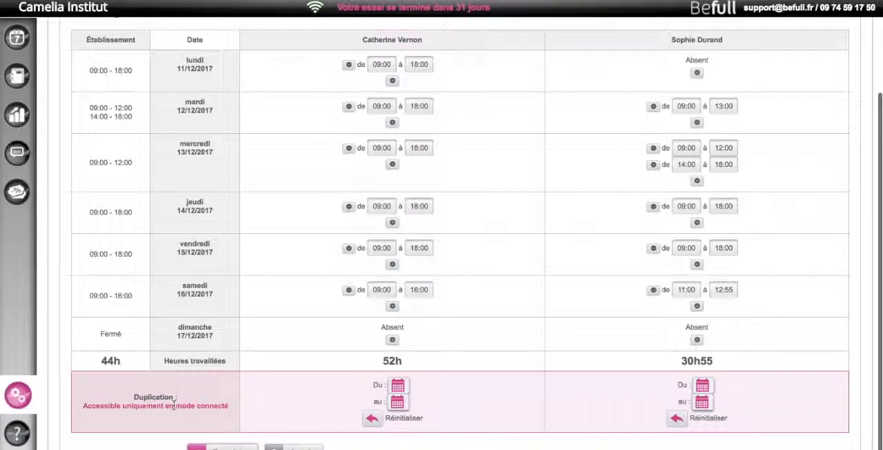
scroll(355, 345, up, 1)
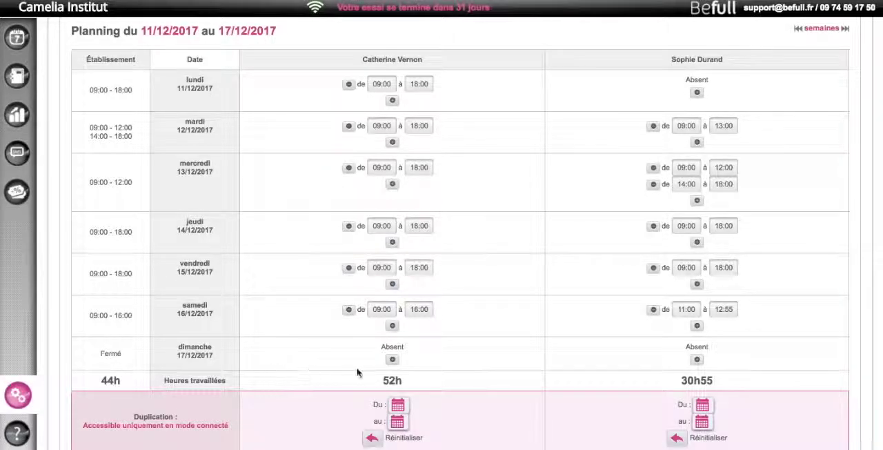
scroll(458, 393, down, 2)
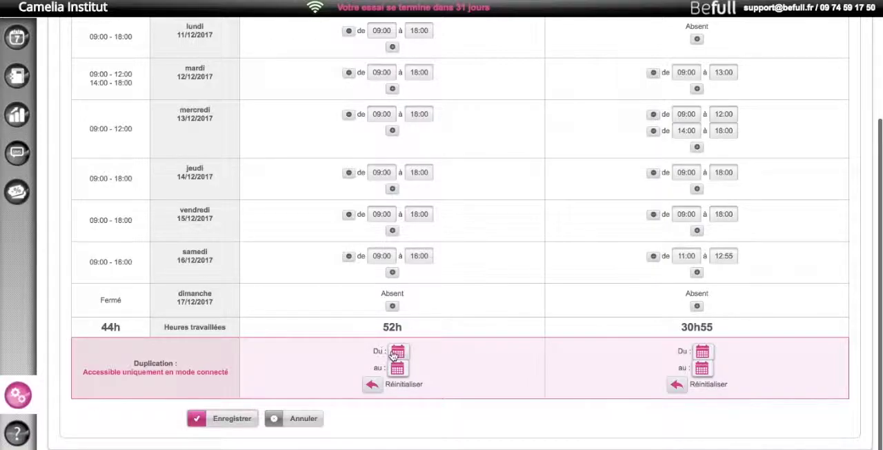
click(397, 353)
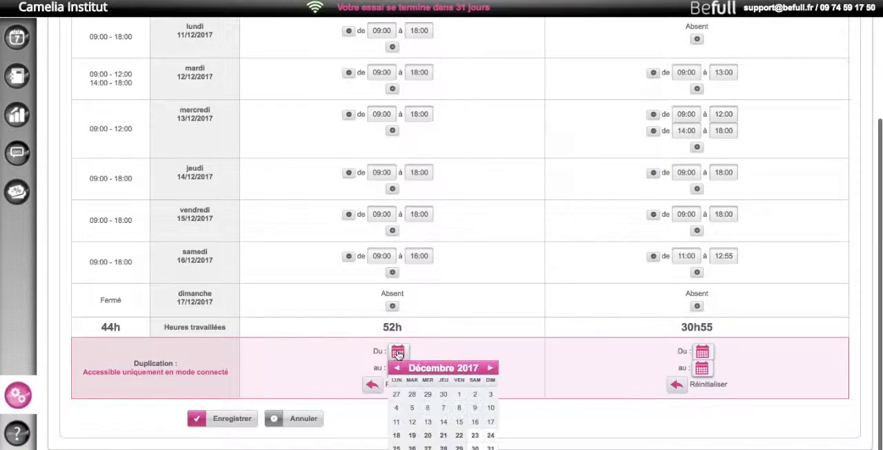
click(397, 436)
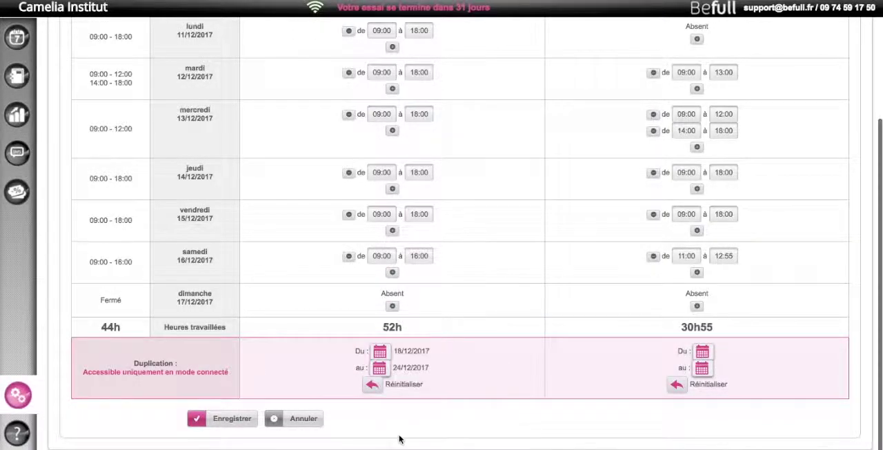
click(384, 370)
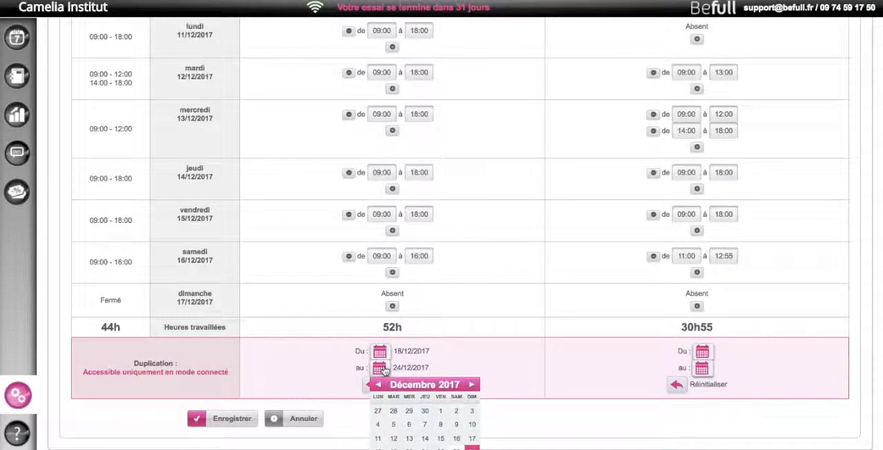
click(471, 384)
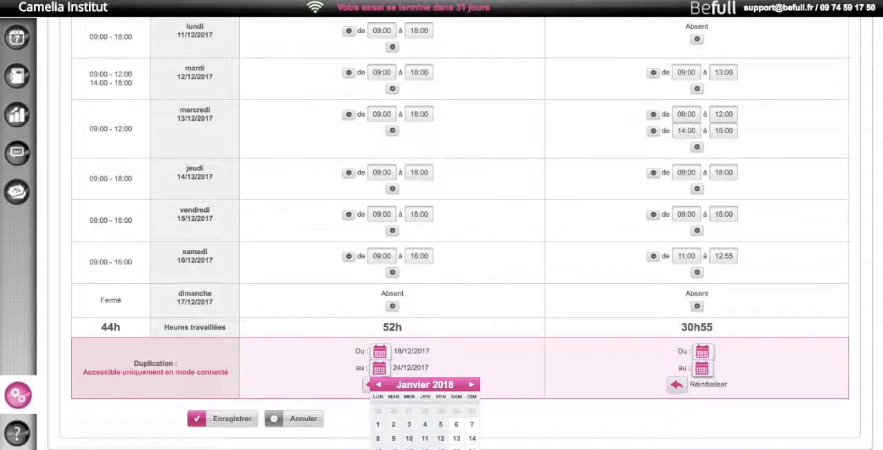
click(472, 449)
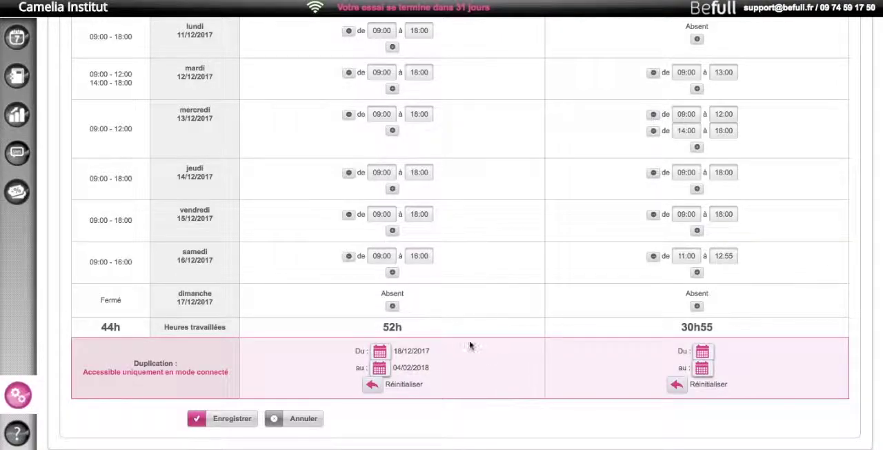
Set the second listed employee's duplication period from 18/12/2017 to 04/02/2018 and save the planning
scroll(838, 183, up, 3)
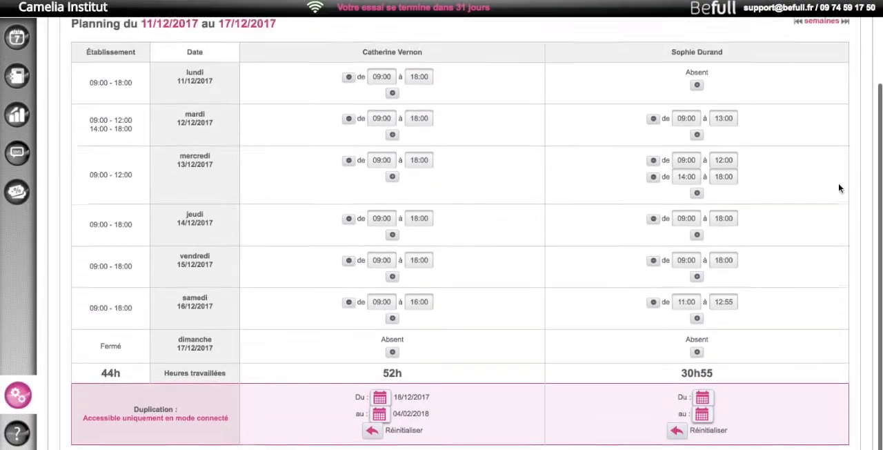
scroll(839, 188, down, 3)
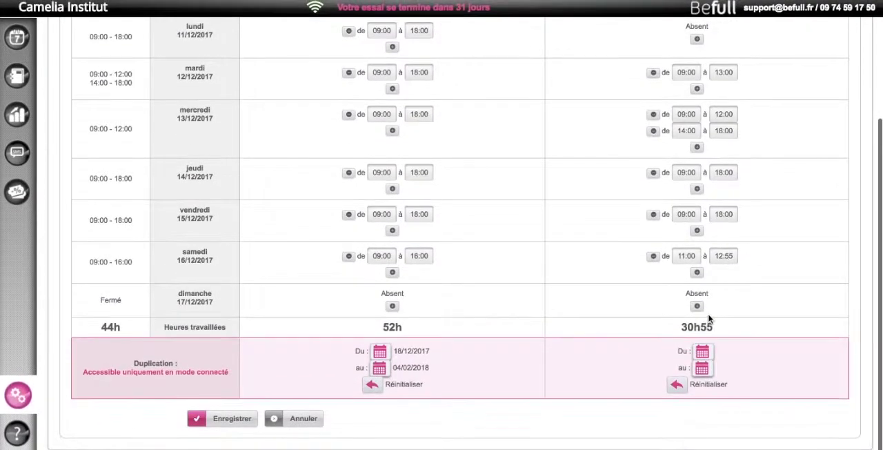
click(703, 353)
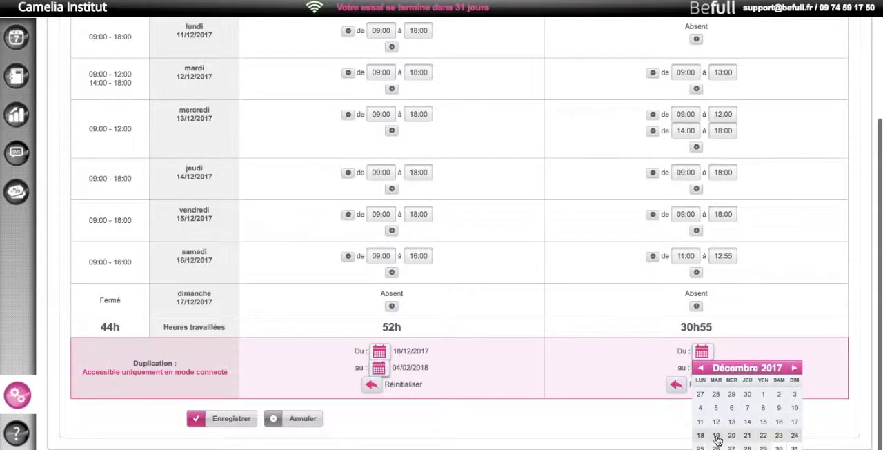
click(717, 436)
click(684, 368)
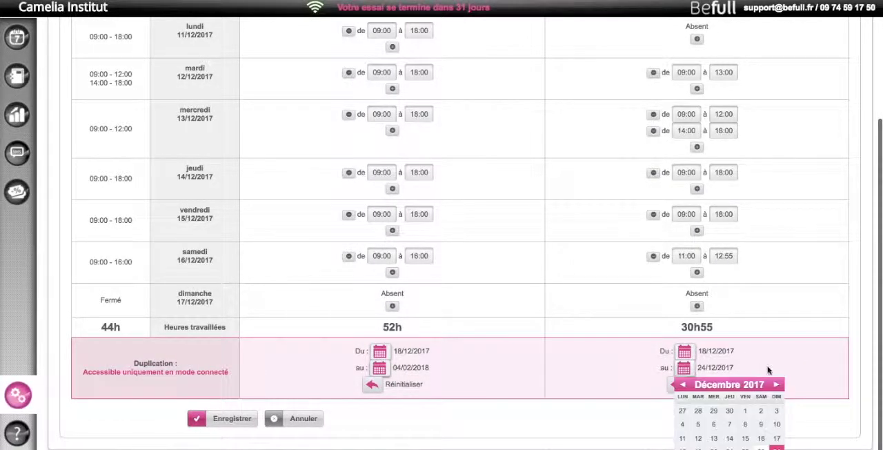
click(777, 385)
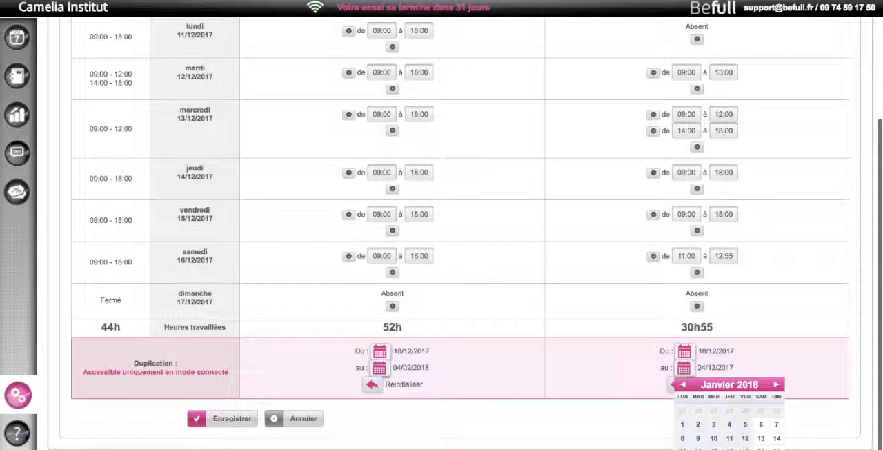
click(777, 449)
click(234, 422)
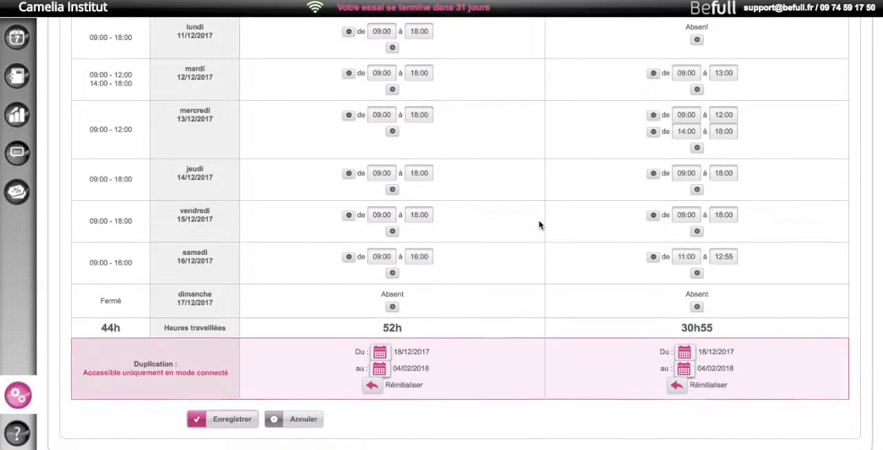
Return to the planning week selection and open the week of 01/01/2018 to 07/01/2018
scroll(539, 225, up, 1)
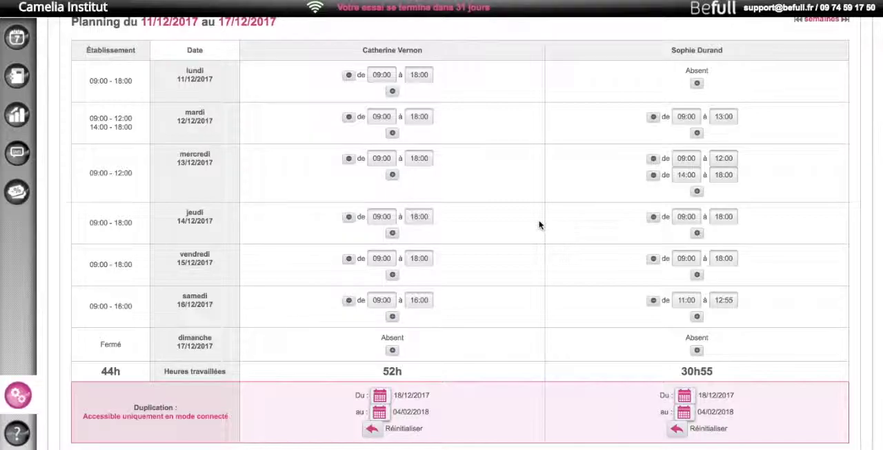
scroll(539, 224, up, 2)
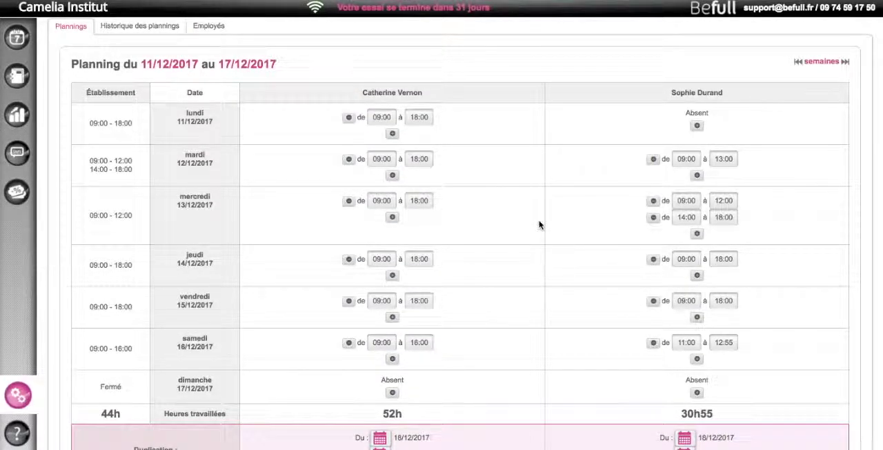
scroll(540, 224, up, 2)
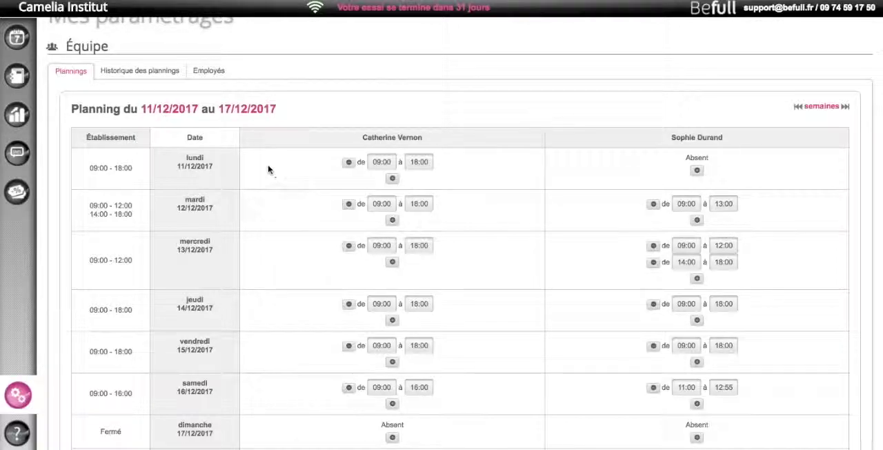
click(72, 73)
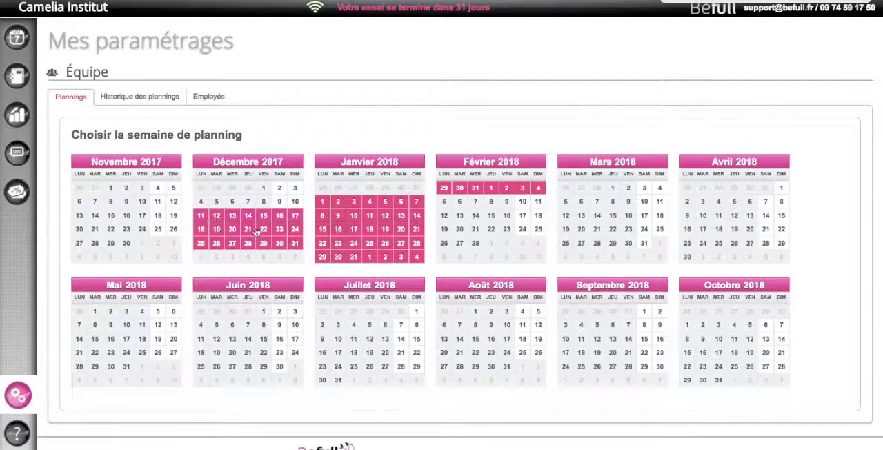
click(323, 202)
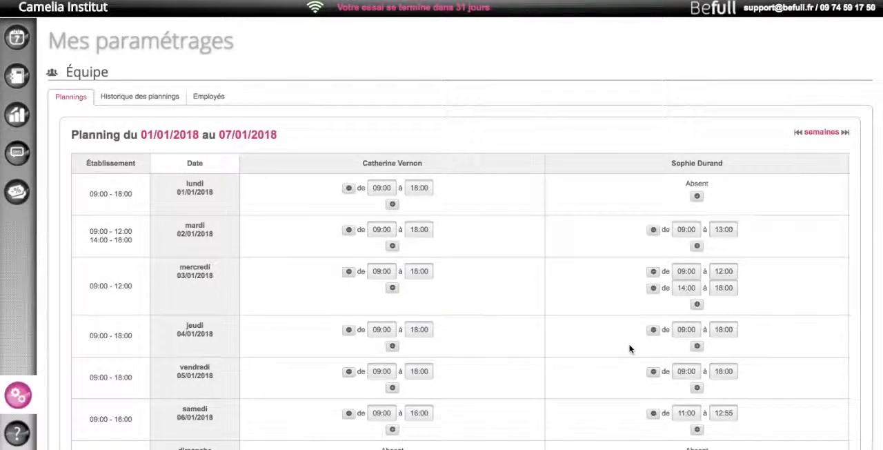
Remove both of the second listed employee's time slots on mercredi 03/01/2018 and save the planning
click(654, 289)
click(638, 264)
click(654, 272)
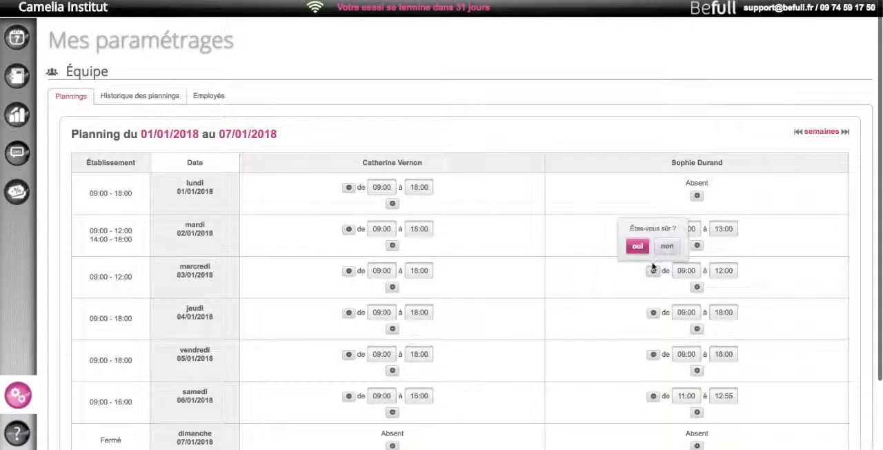
click(636, 246)
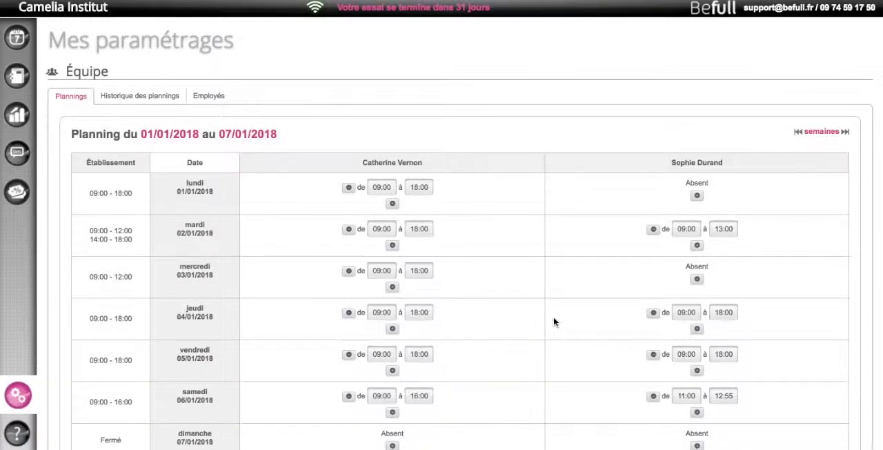
scroll(553, 320, down, 2)
click(228, 421)
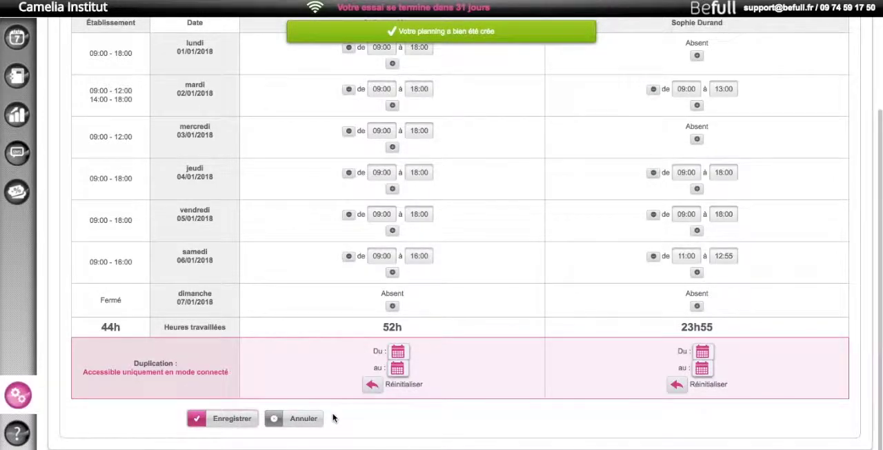
Display the history of the team's plannings to review the recorded weeks
scroll(476, 375, up, 2)
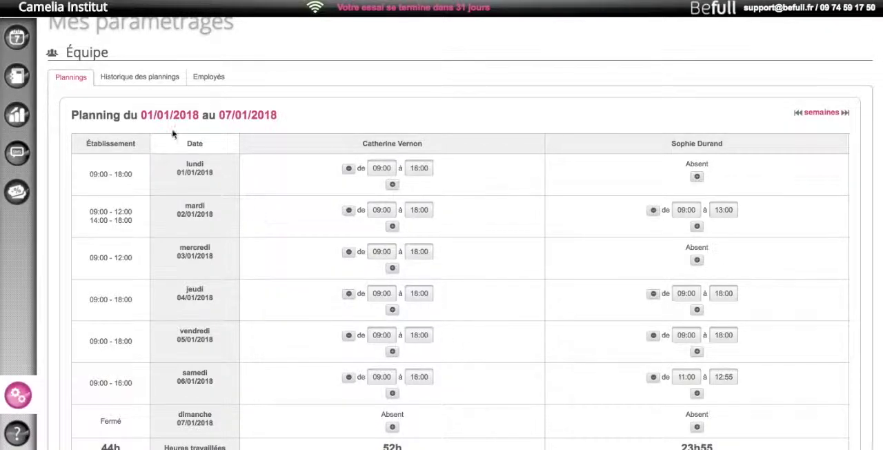
click(129, 77)
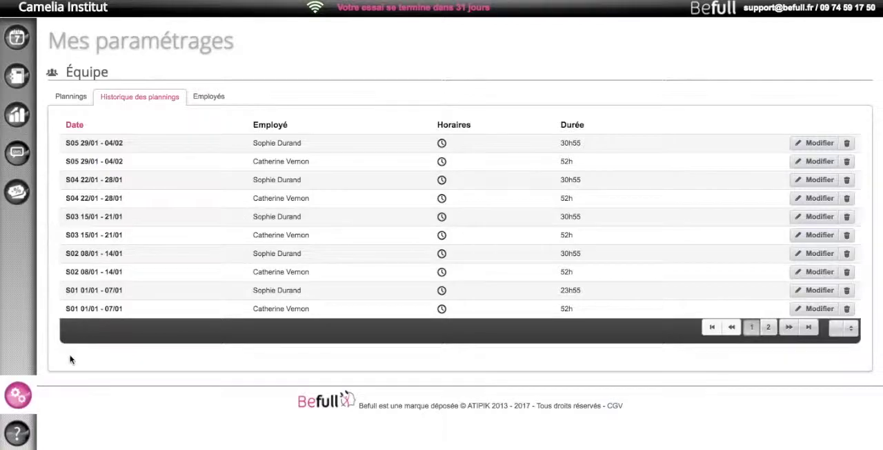
Create a new exceptional schedule in the opening hours settings and name it "lundi 25/12"
click(19, 398)
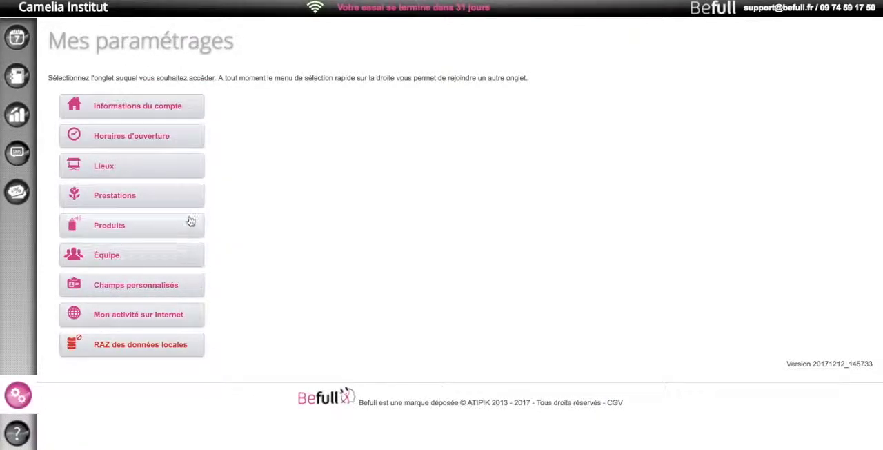
click(152, 140)
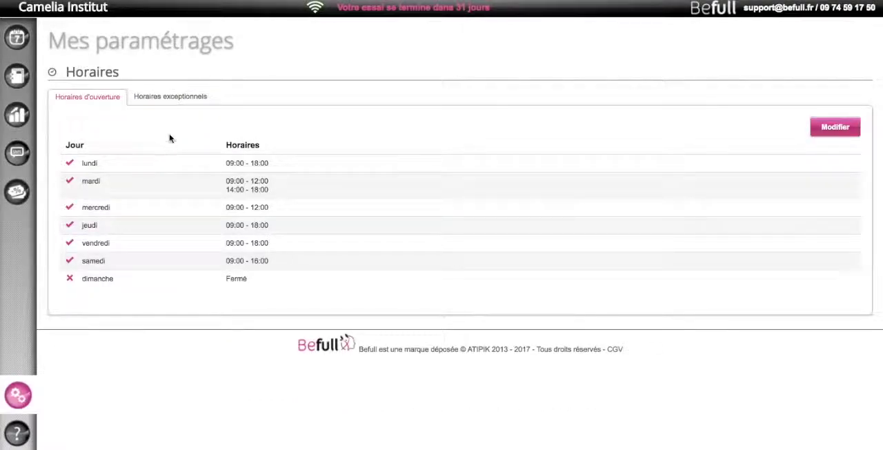
click(173, 99)
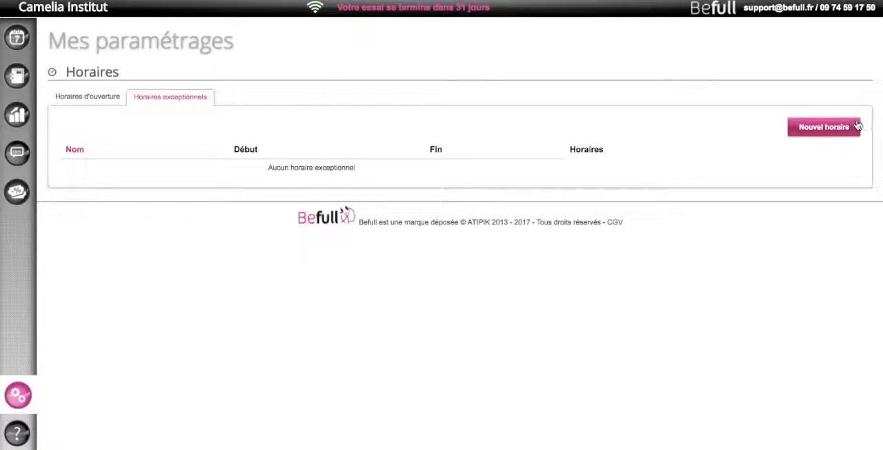
click(800, 126)
click(208, 110)
text(d)
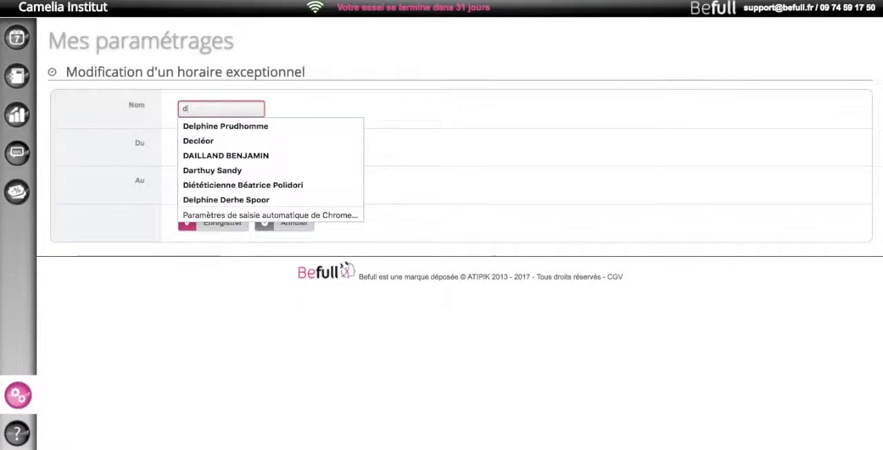
key(BackSpace)
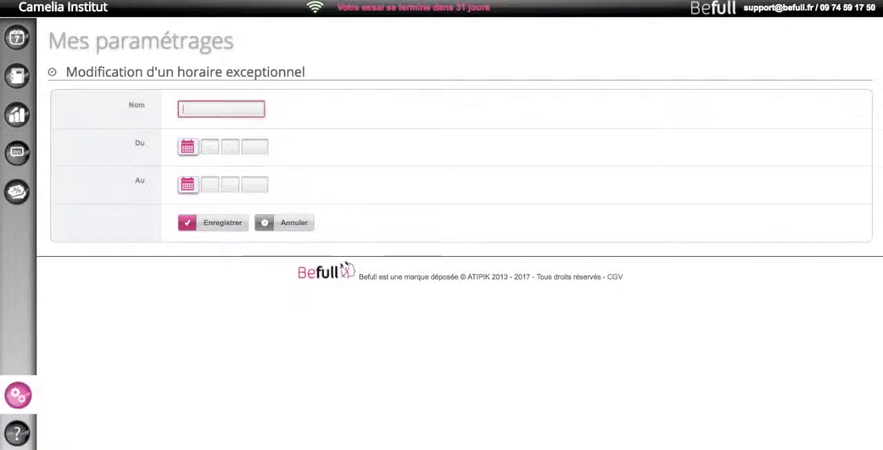
text(lundi)
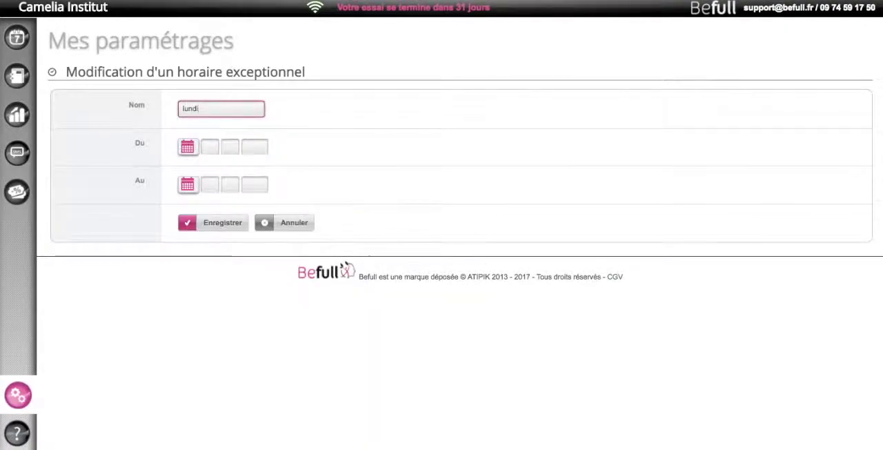
text( 25/12)
Set the exceptional schedule from 25/12/2017 to 25/12/2017, mark the day as Fermé and save it
click(187, 147)
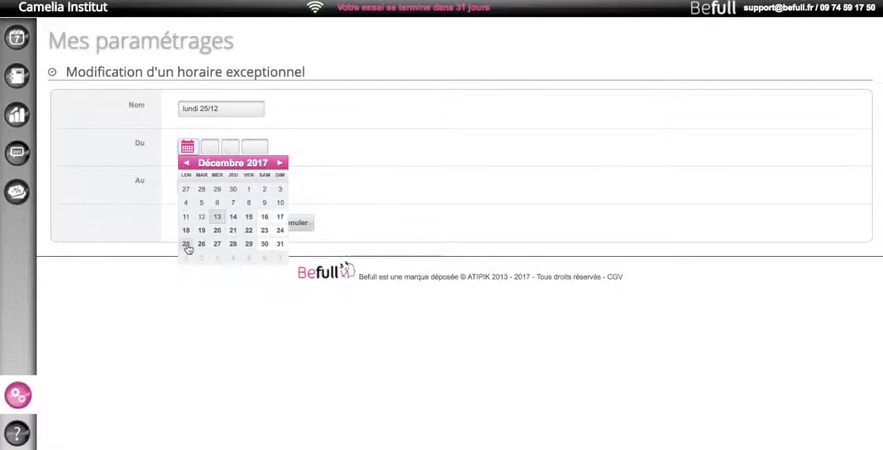
click(186, 244)
click(187, 185)
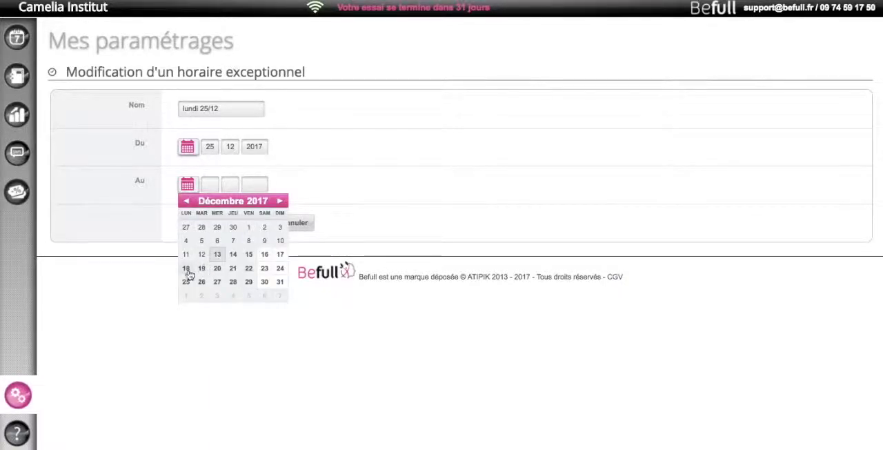
click(185, 282)
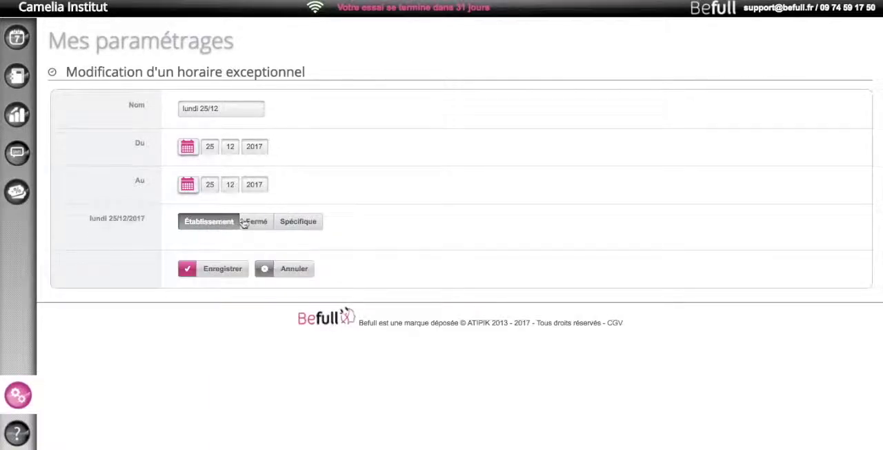
click(253, 224)
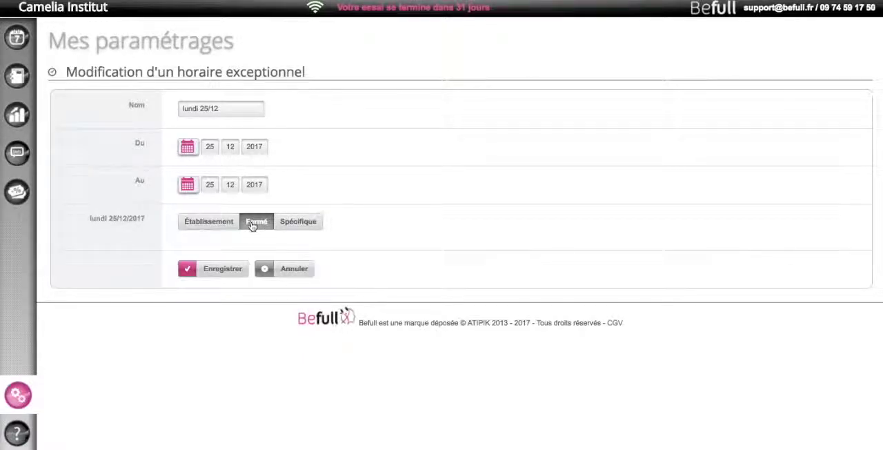
click(222, 271)
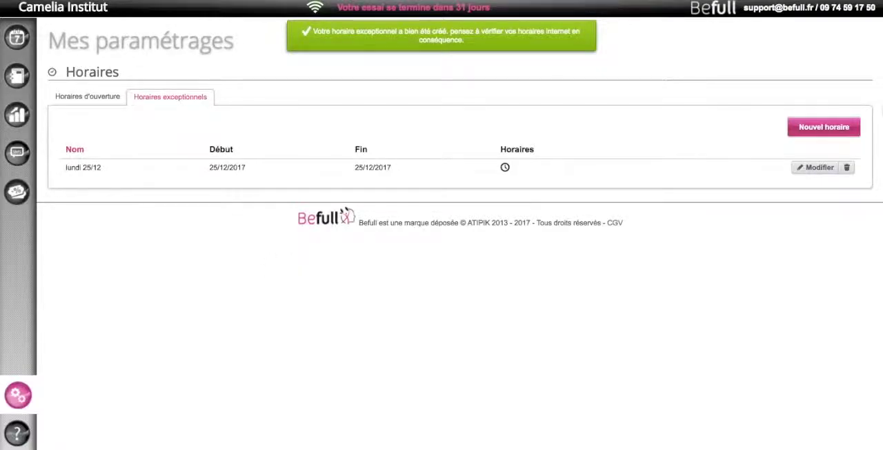
Create another exceptional schedule named "lundi 1er janvier 2018"
click(820, 129)
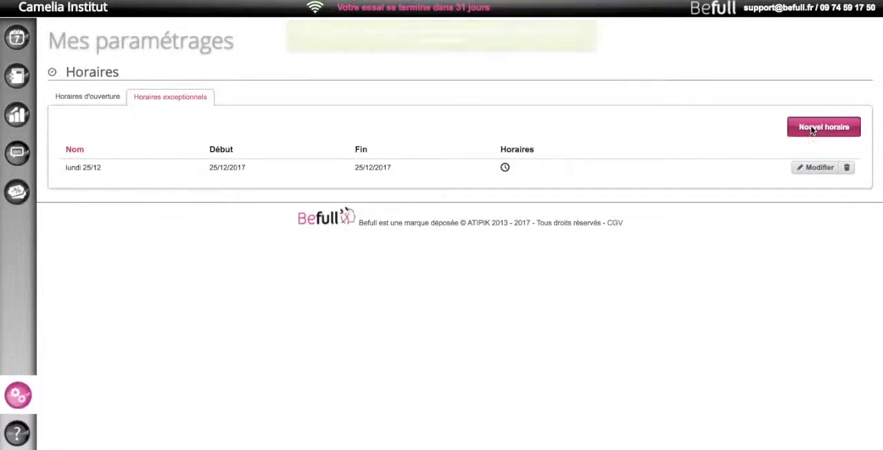
click(226, 112)
text(lundi 1ja)
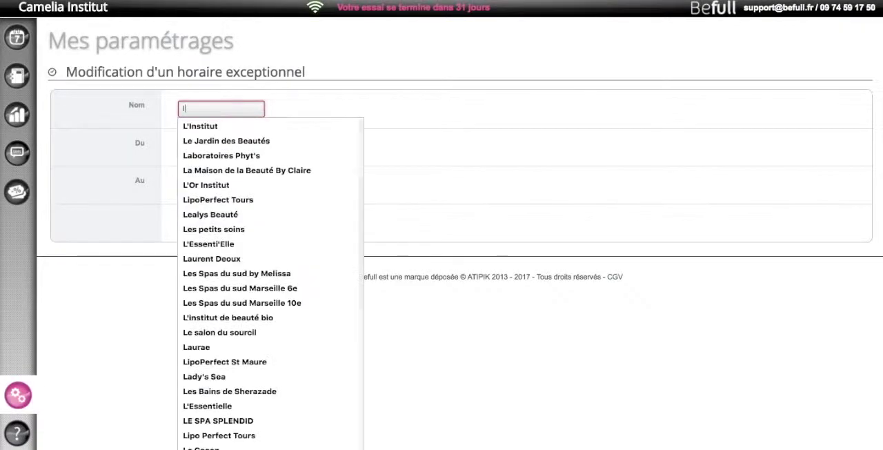
key(BackSpace)
key(BackSpace)
text(er )
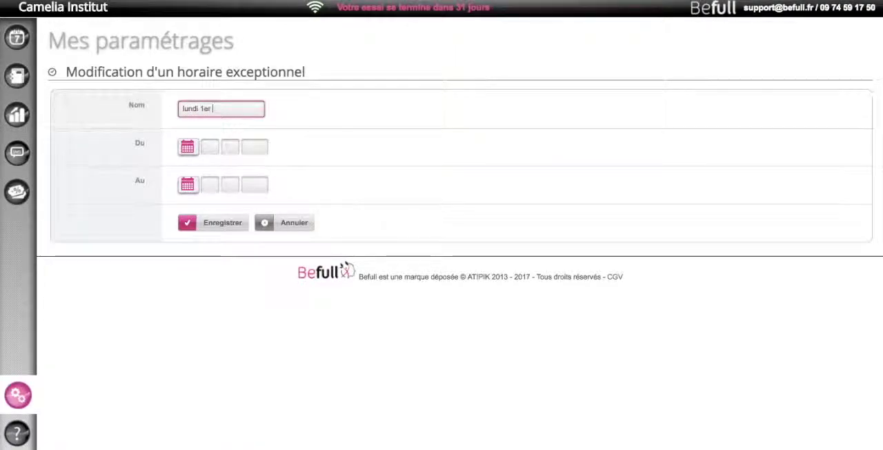
text(janvier 2018)
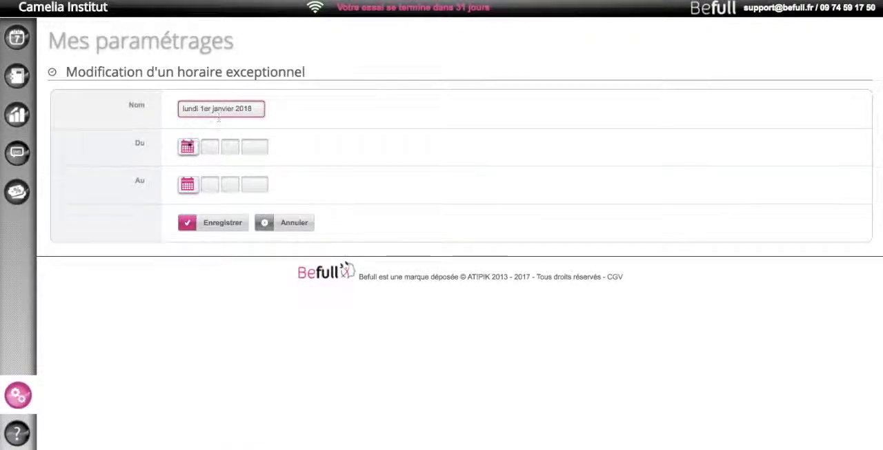
Set the exceptional schedule from 01/01/2018 to 01/01/2018, mark the day as Fermé and save it
click(187, 150)
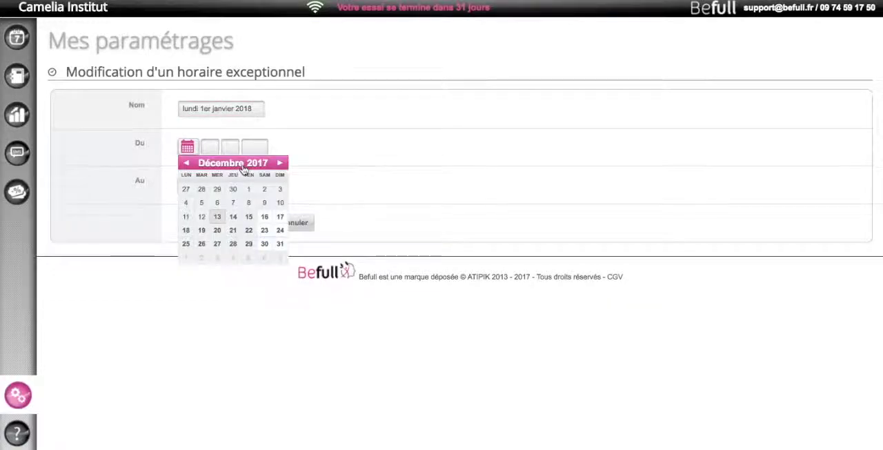
click(279, 163)
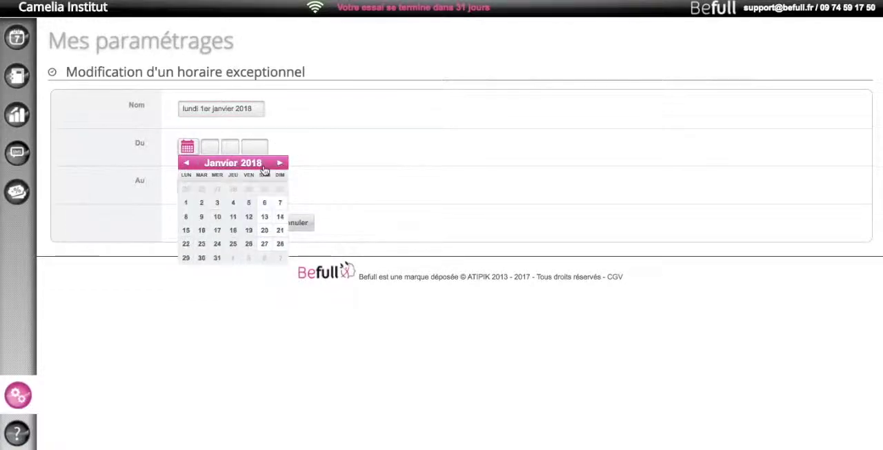
click(187, 203)
click(189, 187)
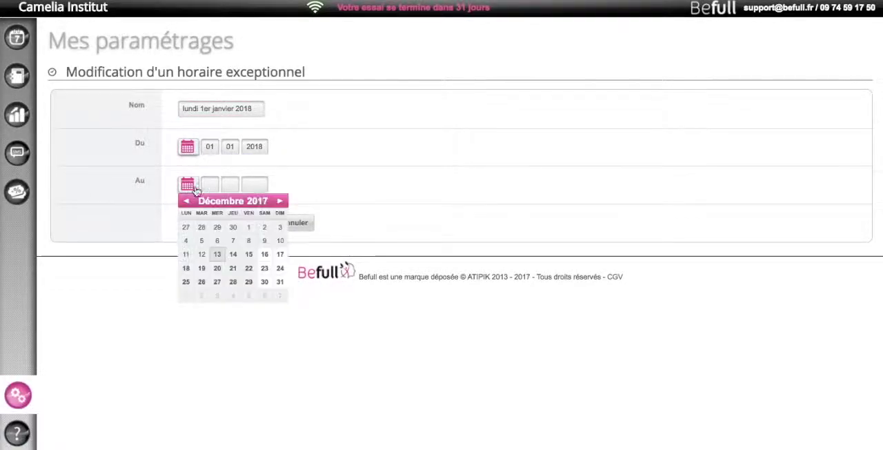
click(279, 200)
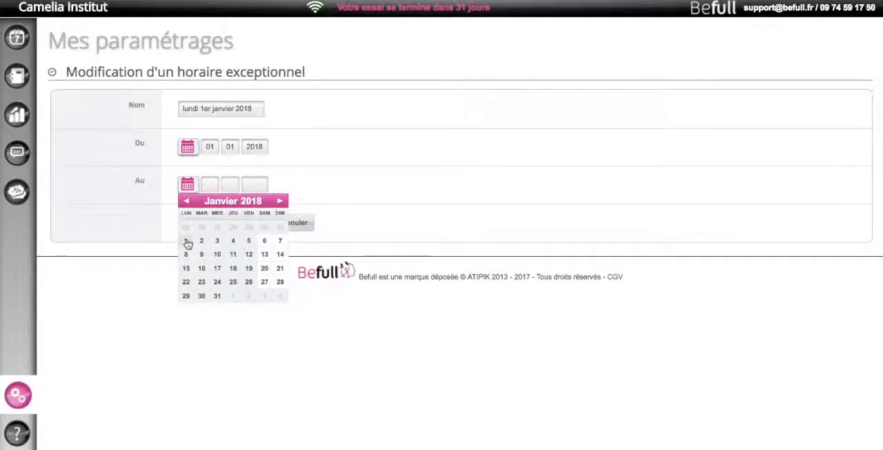
click(187, 240)
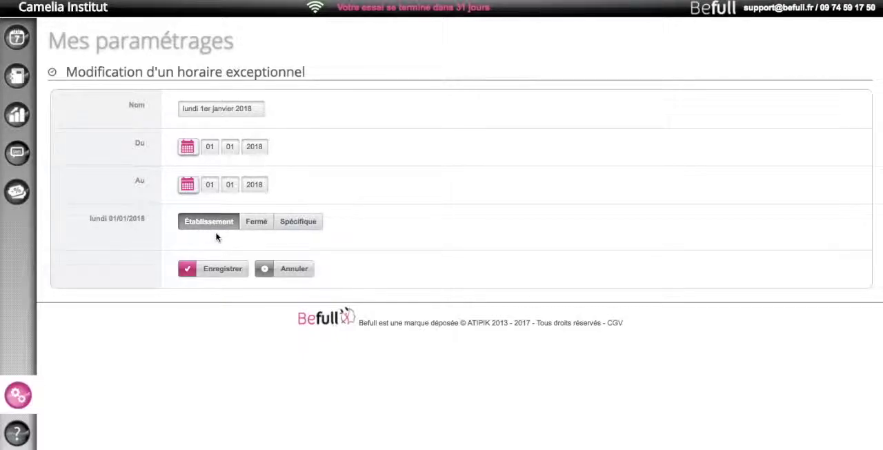
click(255, 226)
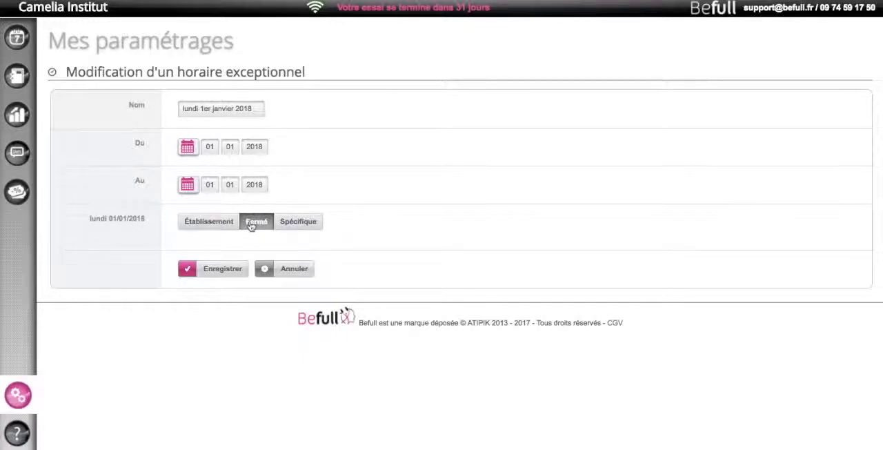
click(204, 273)
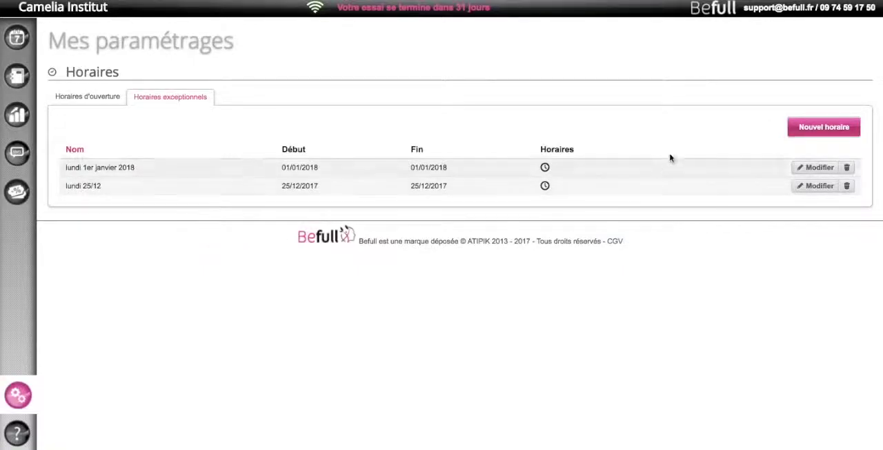
Create a third exceptional schedule named "lundi 9 janvier 2018"
click(821, 130)
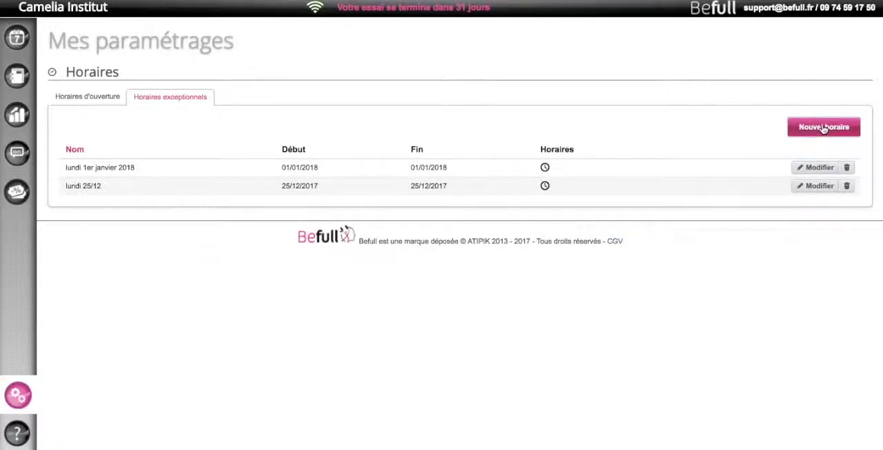
click(210, 110)
text(lundi 9 janvier)
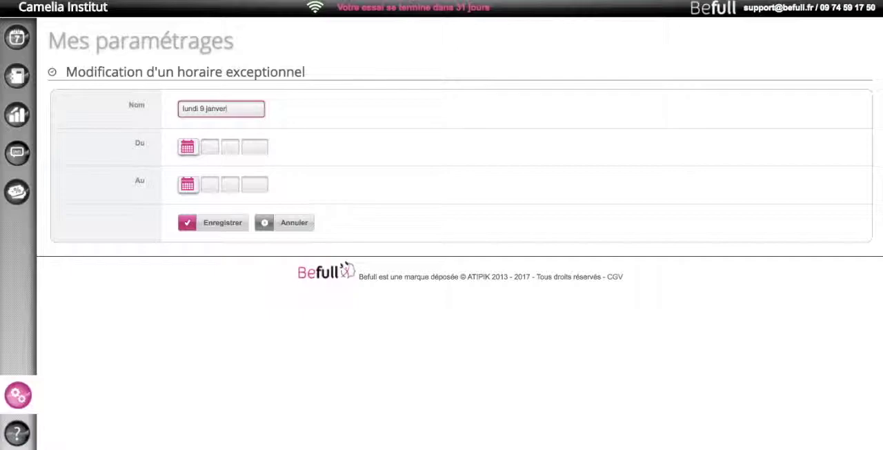
text( 2018)
Set both the start and end dates of the exceptional schedule to 09/01/2018
click(187, 147)
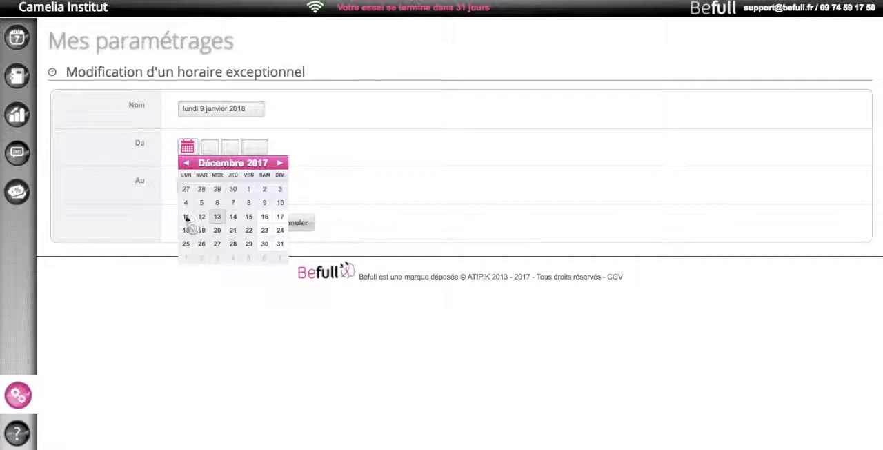
click(279, 163)
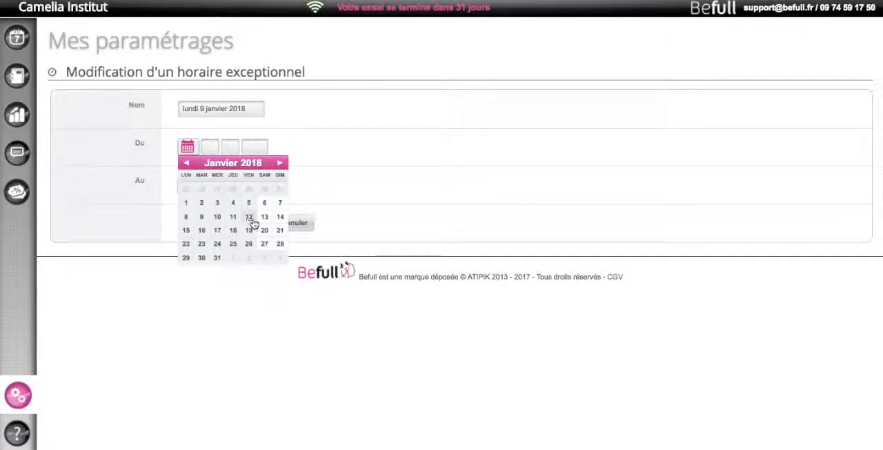
click(202, 217)
click(188, 186)
click(279, 200)
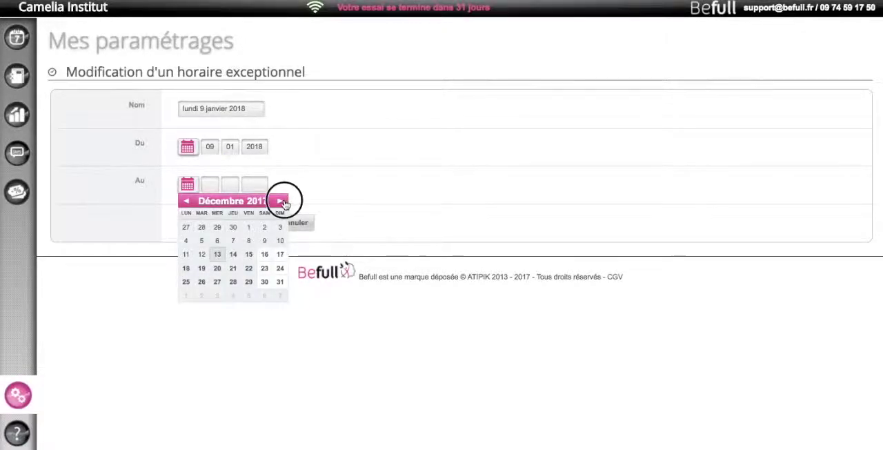
click(202, 255)
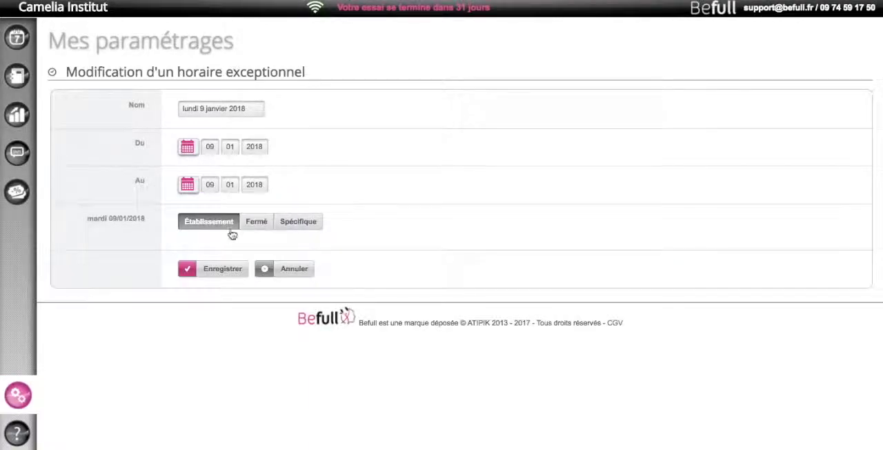
Switch mardi 09/01/2018 to Spécifique hours, change its closing time and save the exceptional schedule
click(312, 228)
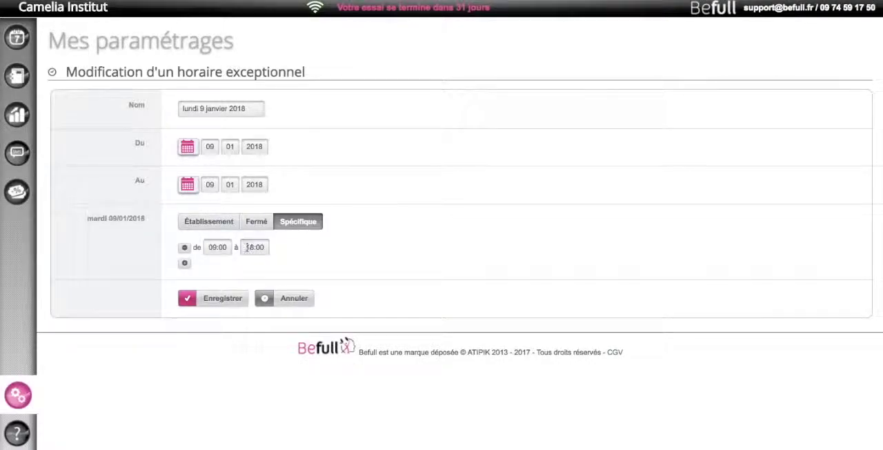
click(255, 247)
key(BackSpace)
text(2)
click(306, 247)
click(226, 300)
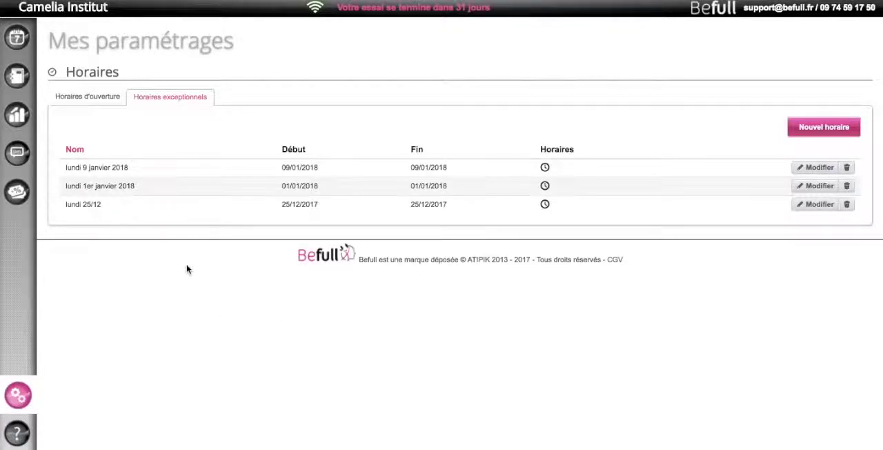
Return to the settings overview and open the Prestations settings
click(17, 396)
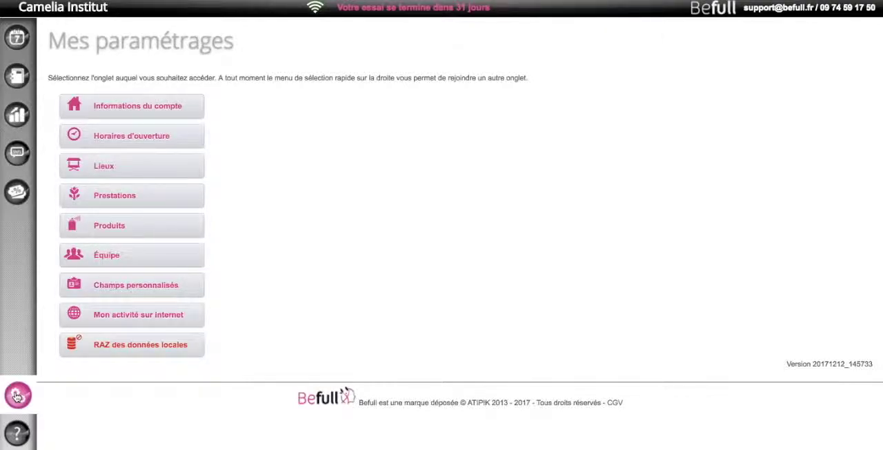
click(113, 197)
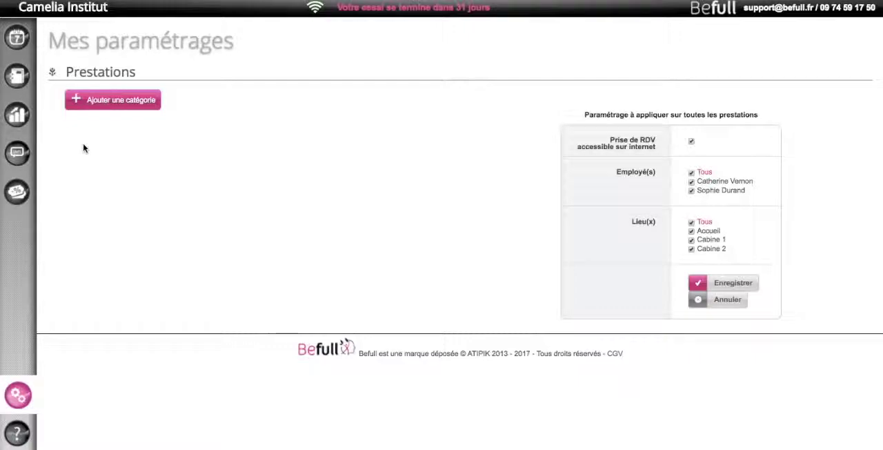
Create a service category named "Soins du visage" with a light red colour and save it
click(101, 101)
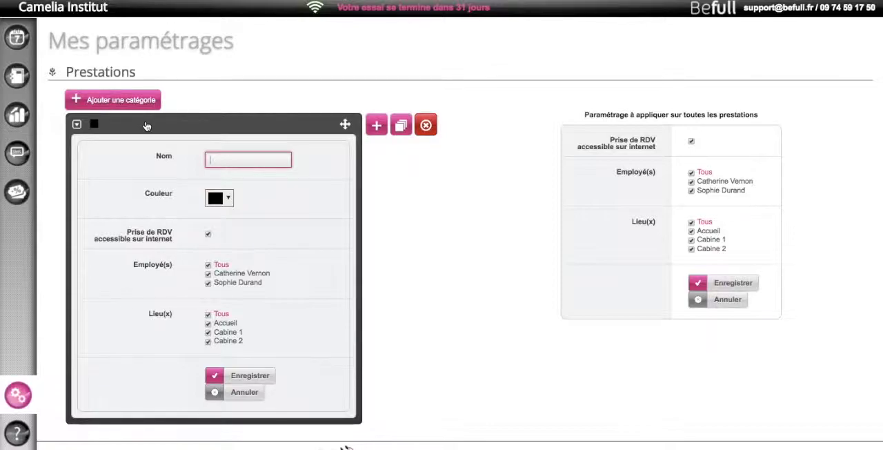
text(Soins du visage)
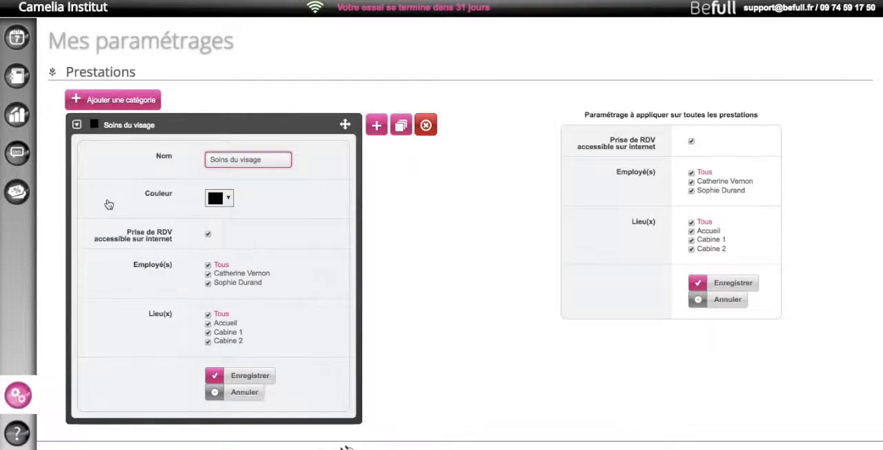
click(230, 207)
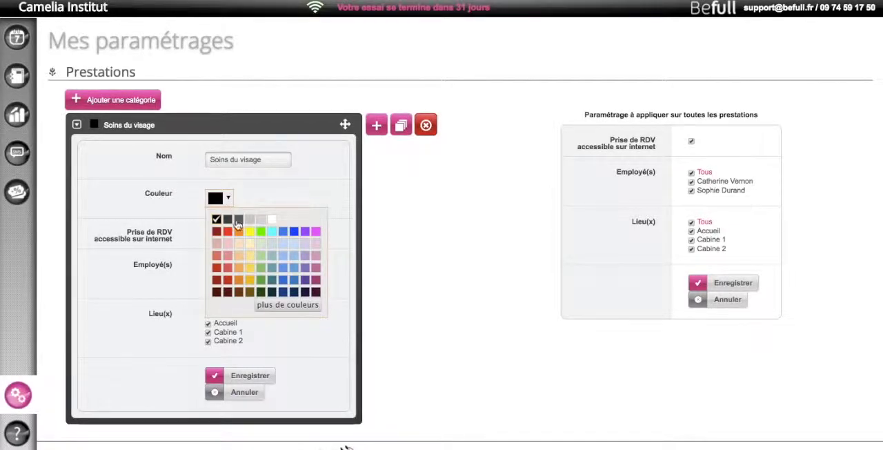
click(231, 261)
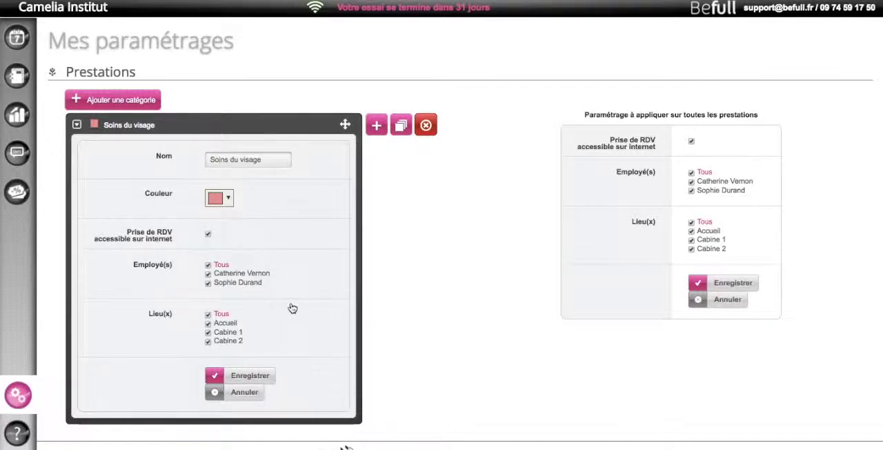
click(246, 377)
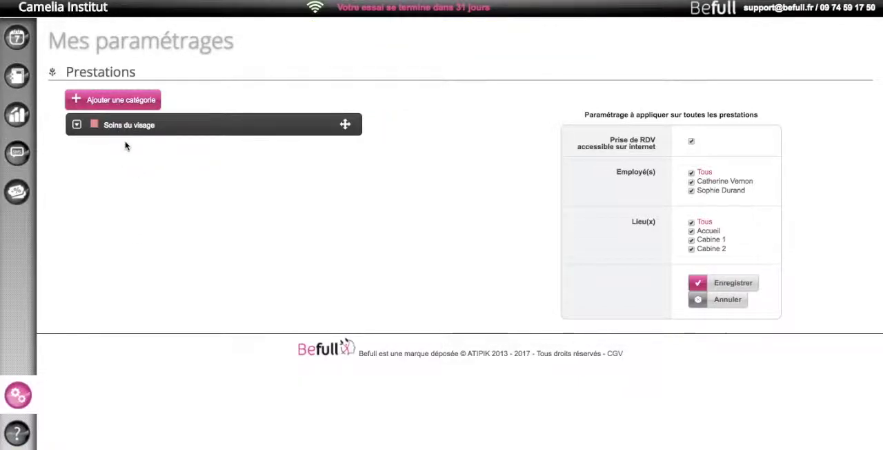
Add a new service named "Soin hydratant" to the Soins du visage category
mouse_move(286, 136)
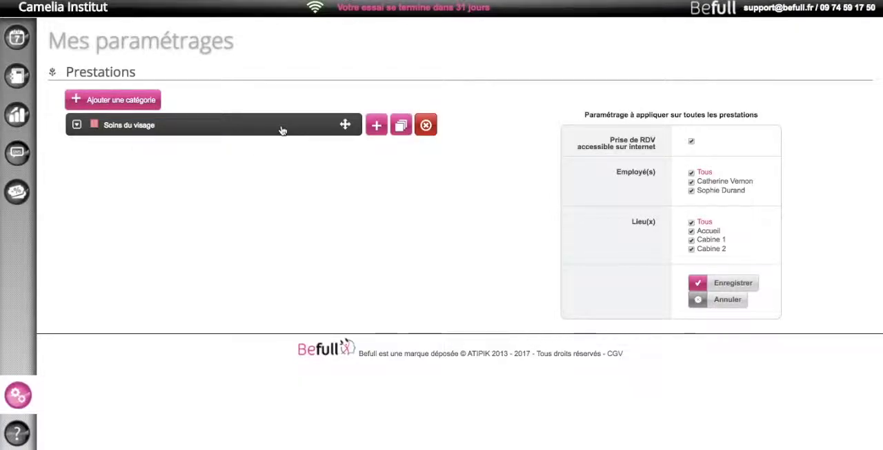
click(376, 127)
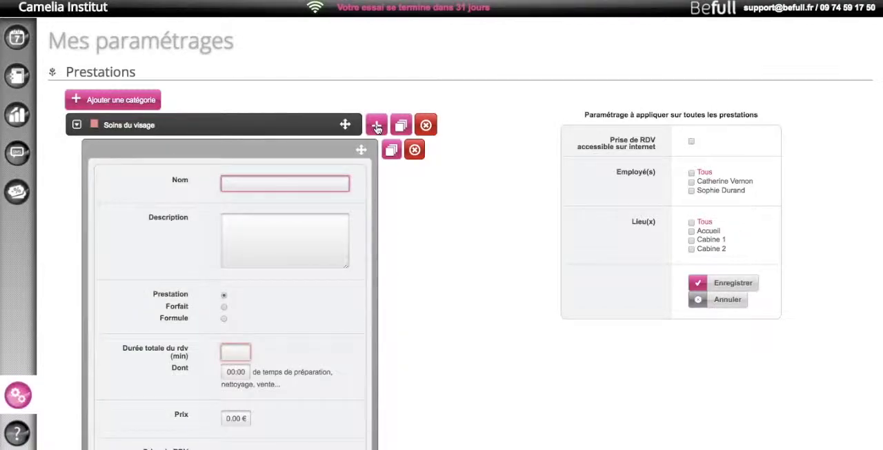
click(289, 182)
text(Soin )
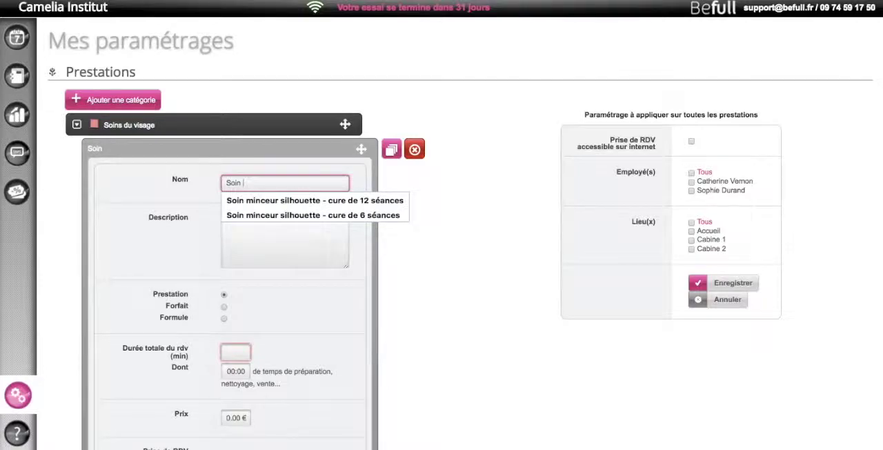
text(hydratant)
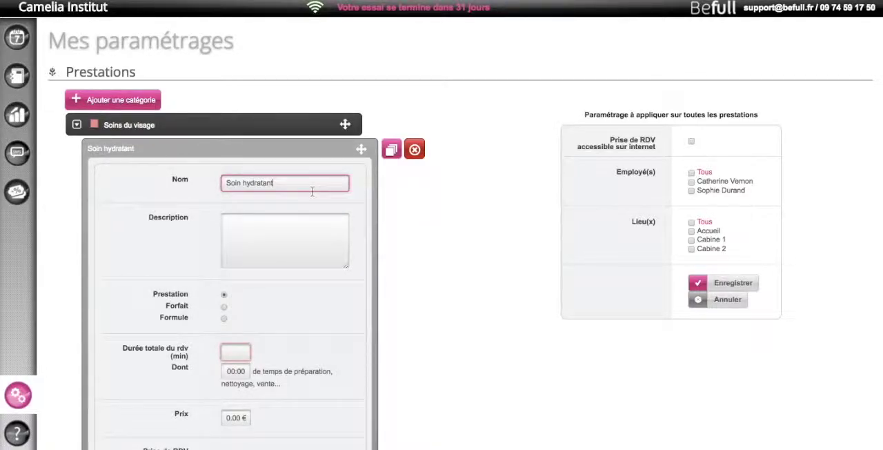
Enter the description "Permet de repulper la peau et de lisser les rides." for Soin hydratant
click(245, 220)
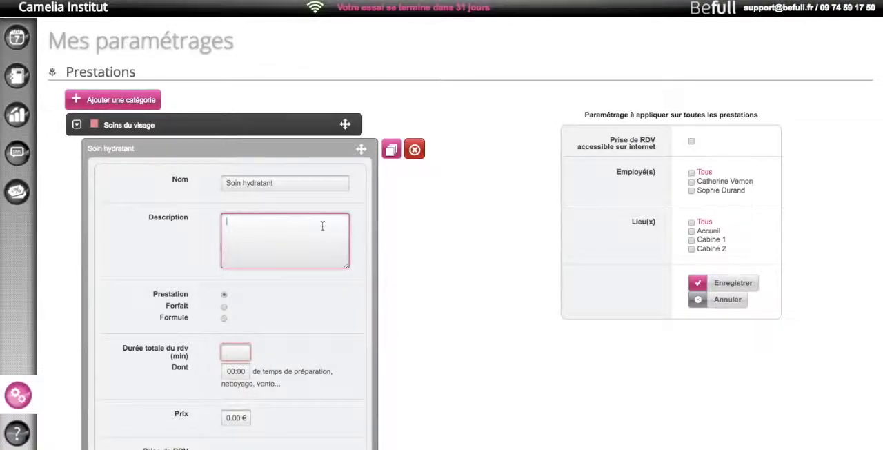
text(Permet )
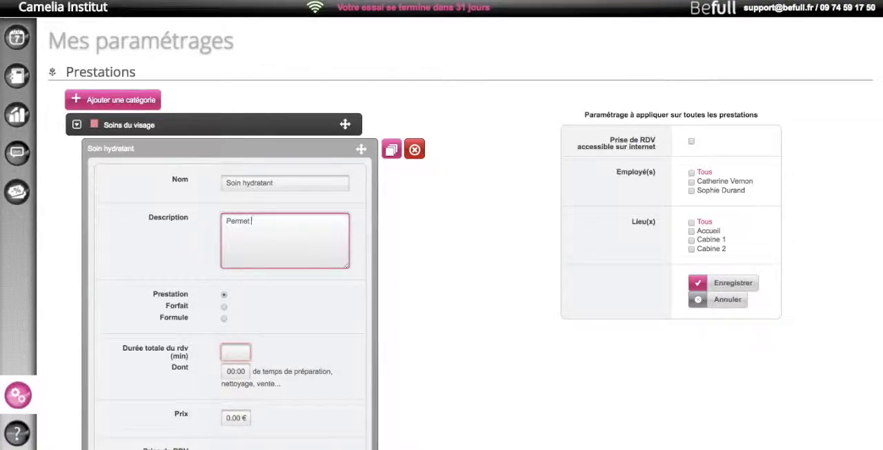
text(de repulper la peau et de lisser les rides.)
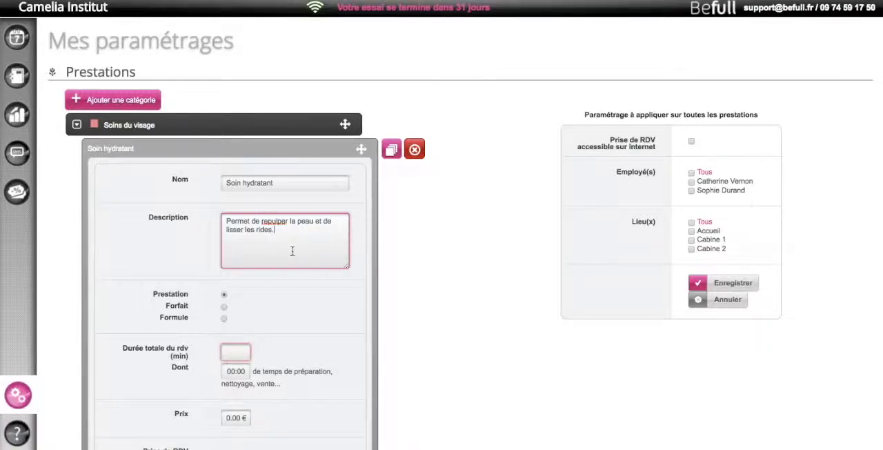
Set the total appointment duration of Soin hydratant to 01:00
scroll(292, 253, down, 1)
scroll(293, 256, down, 3)
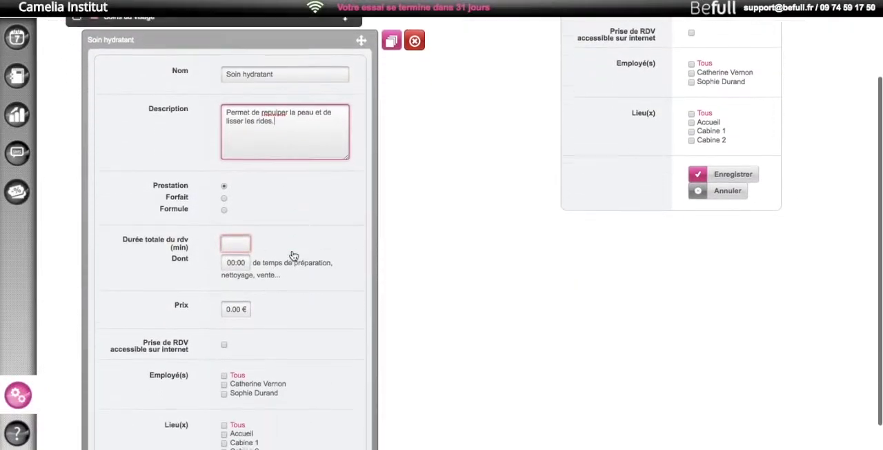
scroll(294, 255, down, 2)
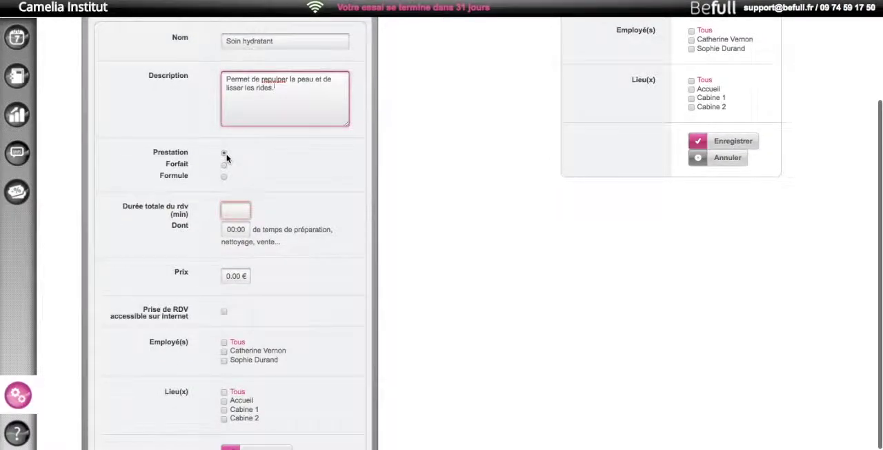
scroll(223, 159, up, 1)
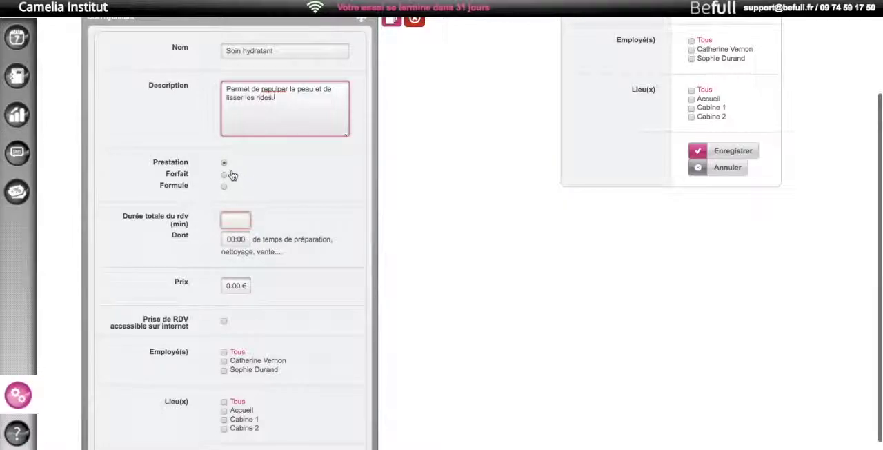
click(235, 219)
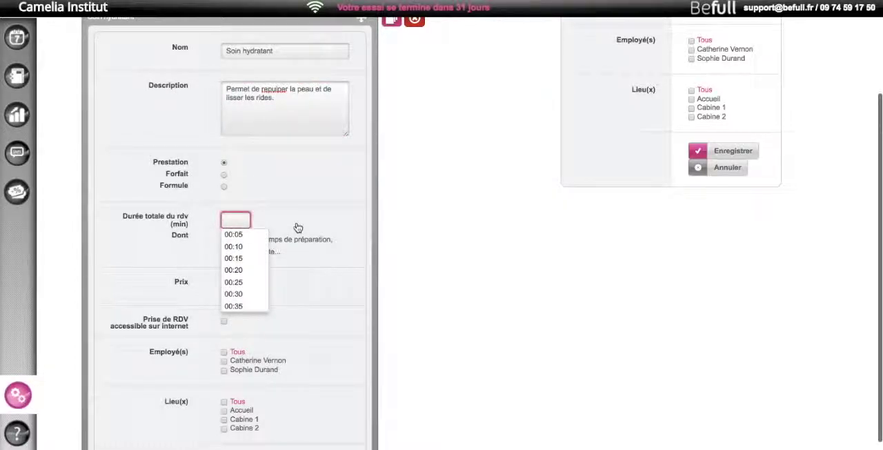
text(1)
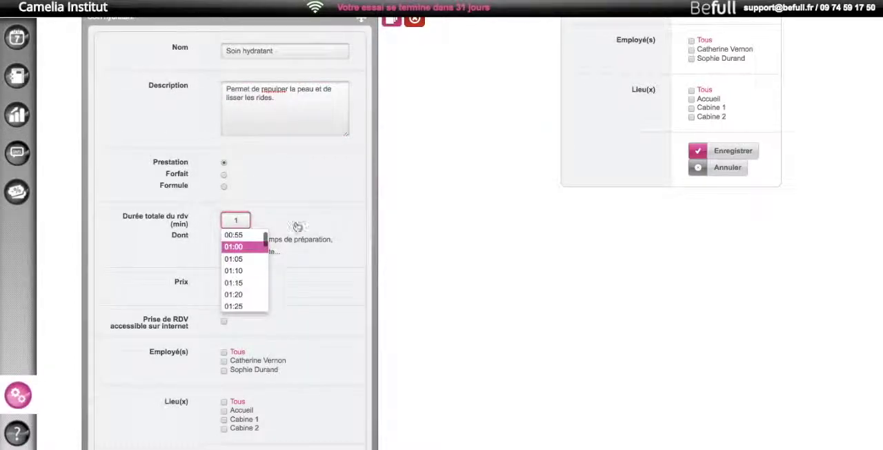
click(246, 247)
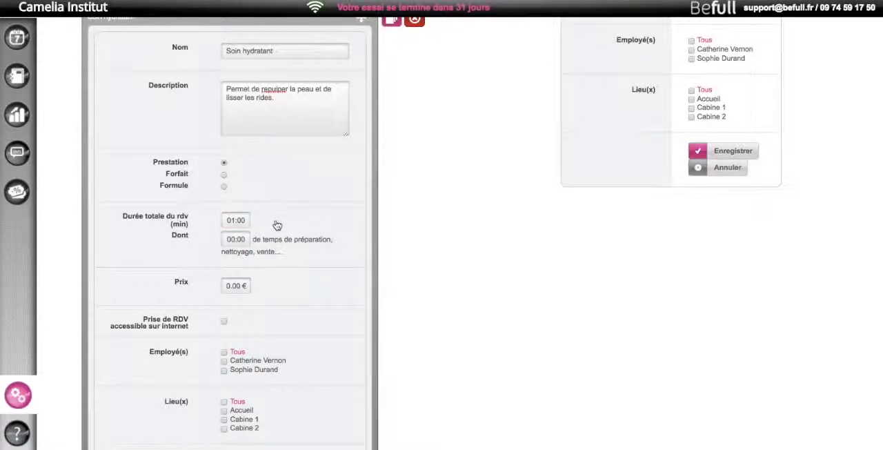
Set Soin hydratant's preparation and cleaning time to 00:15 and its total appointment duration to 01:15
click(238, 238)
drag(235, 238, 224, 237)
text(15)
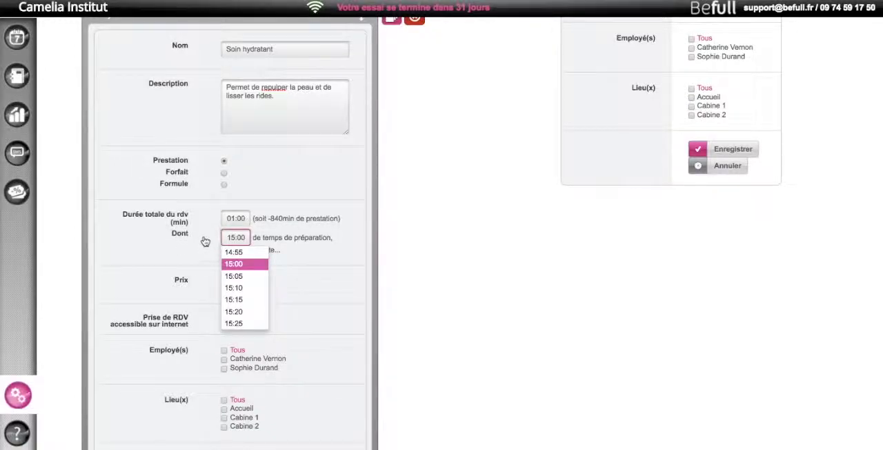
double_click(235, 238)
text(00)
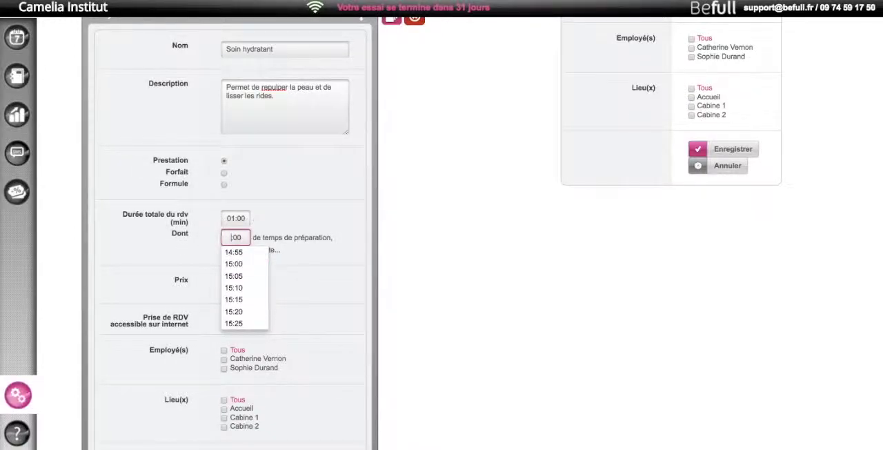
key(BackSpace)
key(BackSpace)
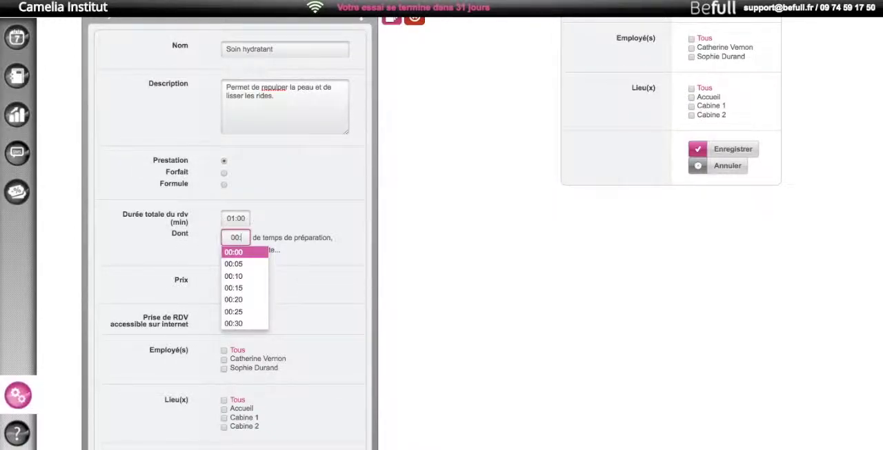
text(15)
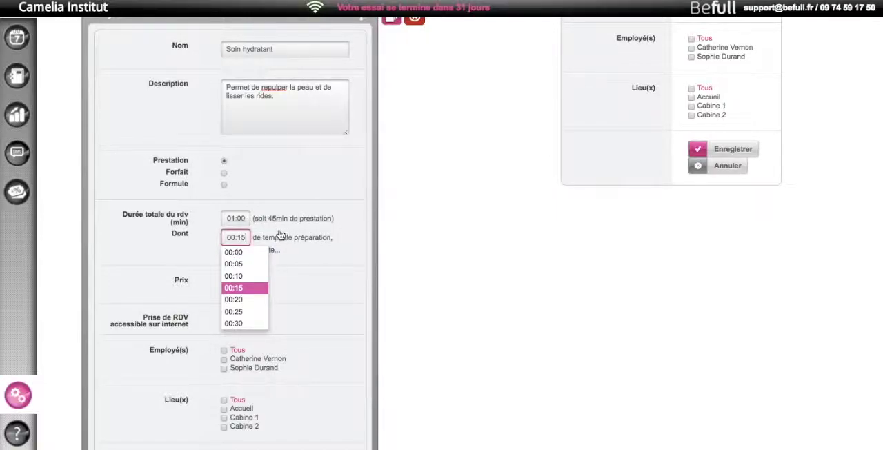
click(234, 289)
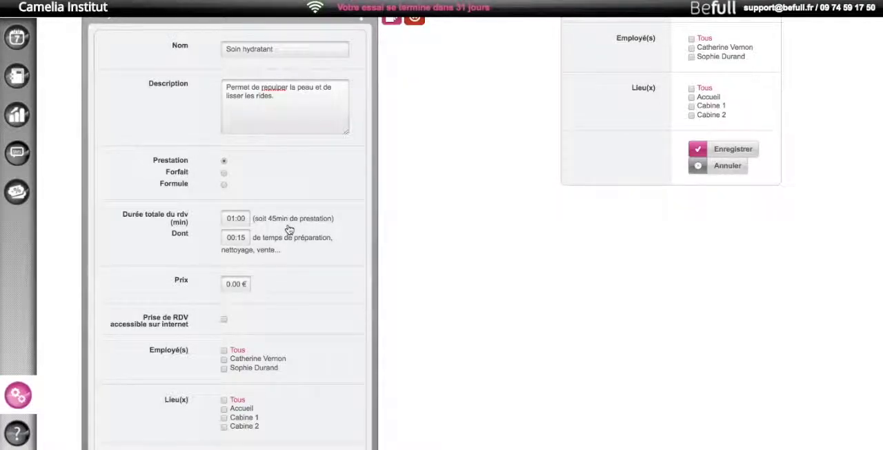
click(241, 218)
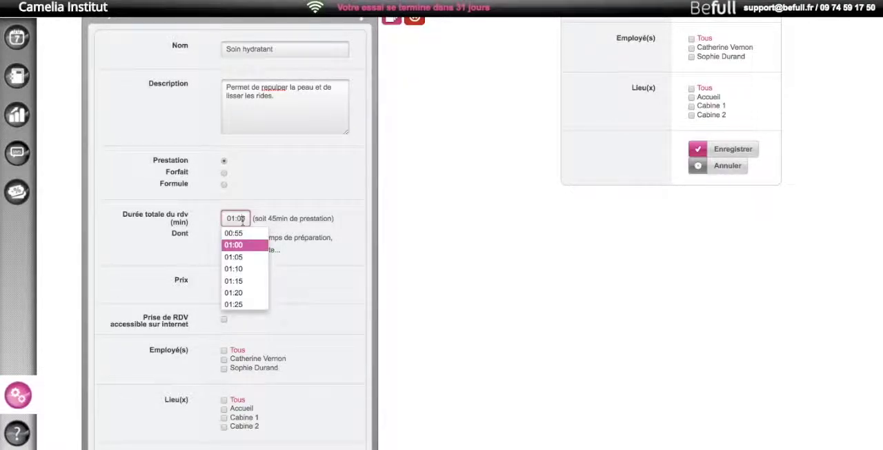
click(240, 280)
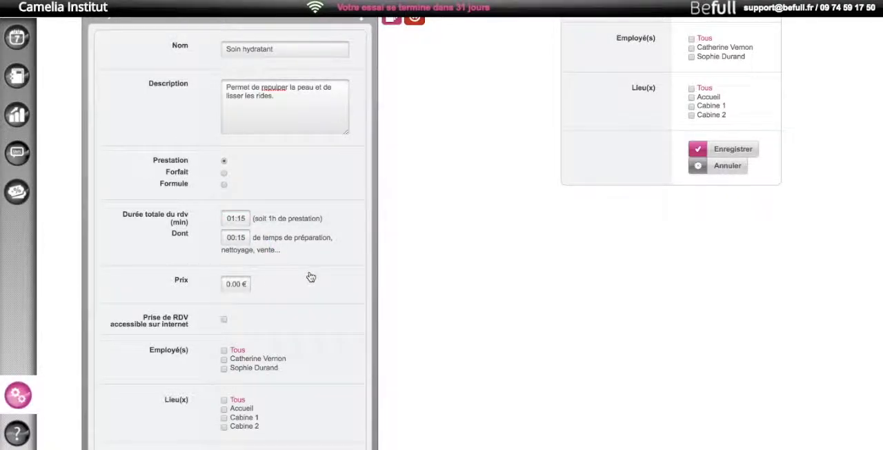
Set the price of Soin hydratant to 60.00 €
scroll(293, 228, down, 3)
click(224, 219)
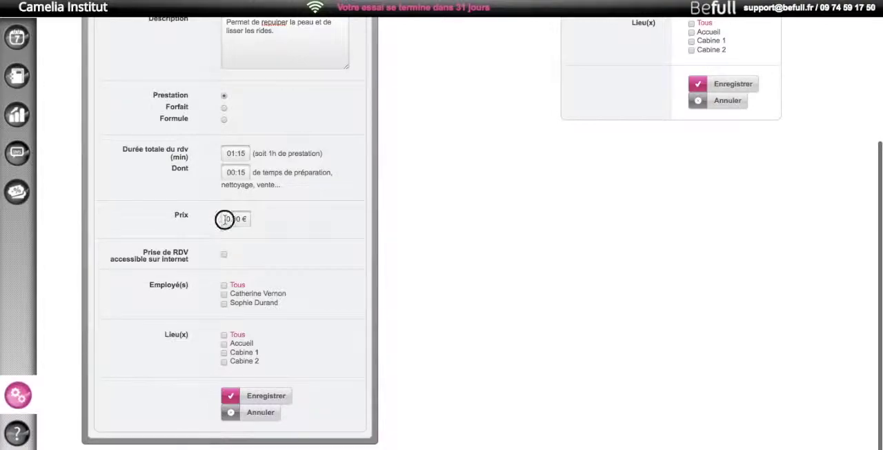
text(6)
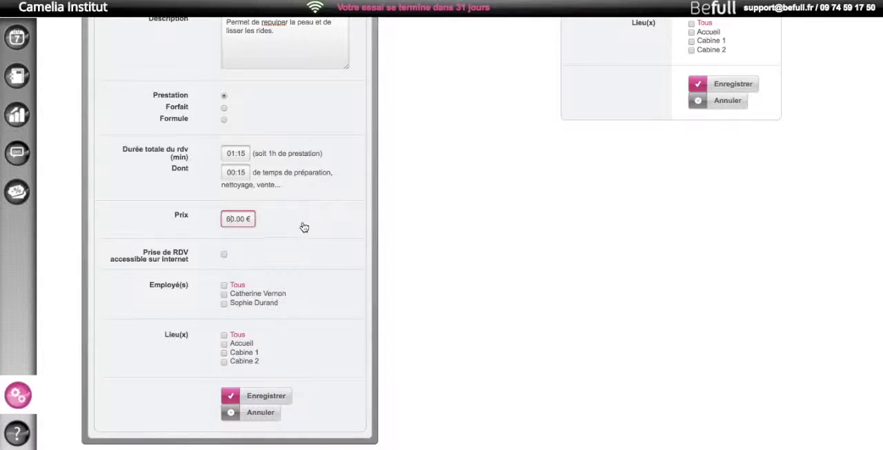
Make Soin hydratant bookable online, assign all employees plus Cabine 1 and Cabine 2, and save the service
click(224, 254)
click(237, 285)
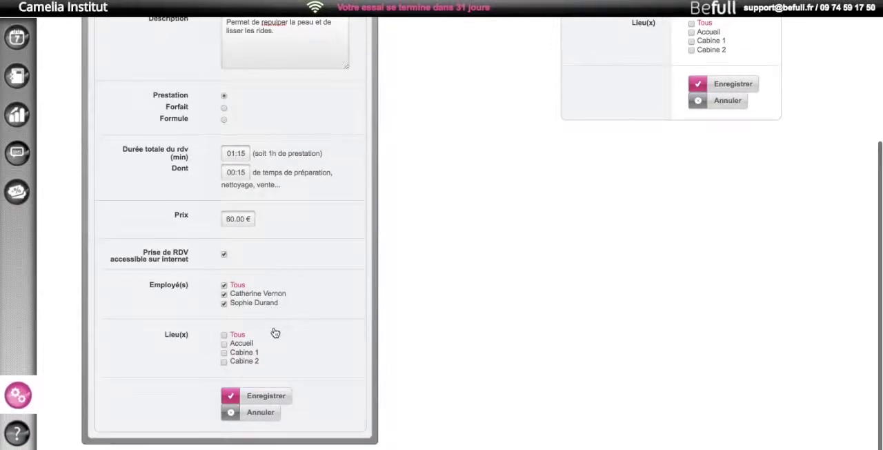
click(244, 356)
click(243, 361)
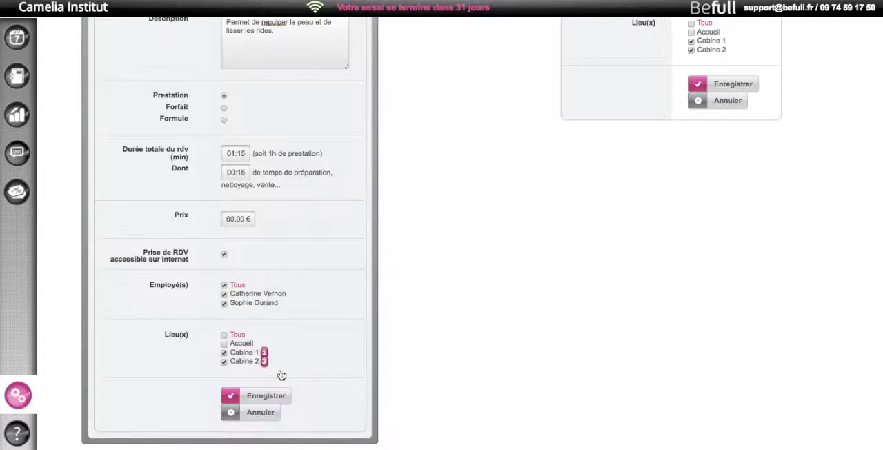
click(276, 396)
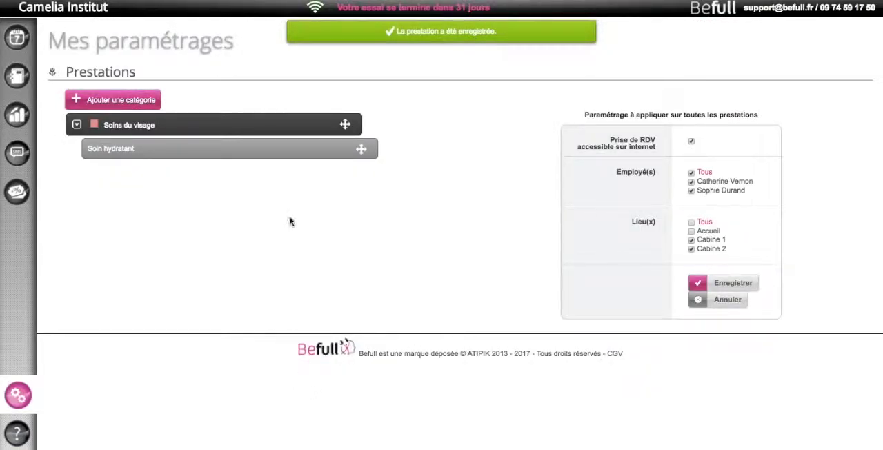
Add a second service named "Soin nettoyant" to the Soins du visage category
mouse_move(363, 131)
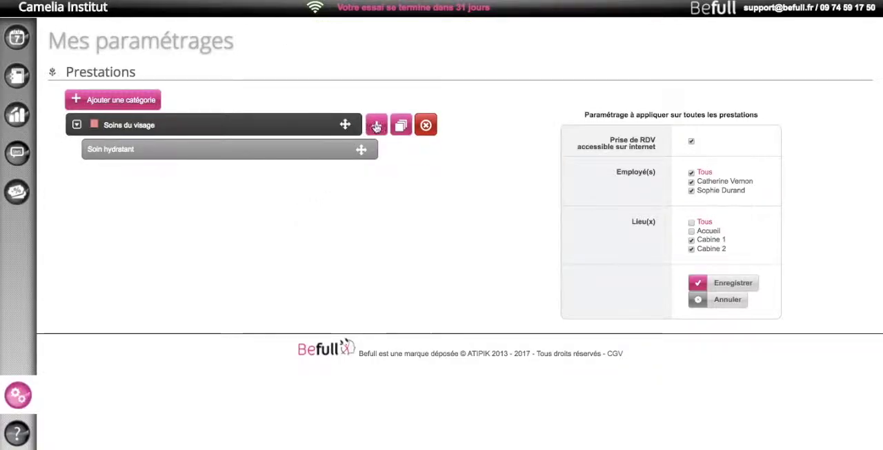
click(376, 125)
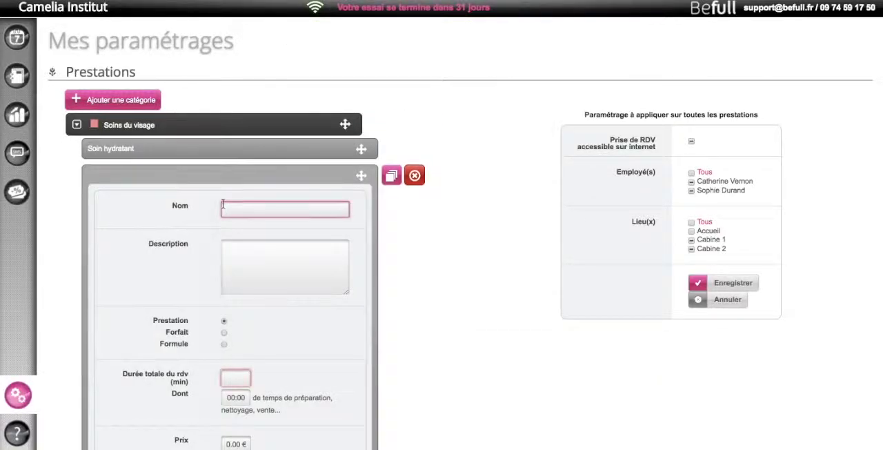
text(Soin nettoyant)
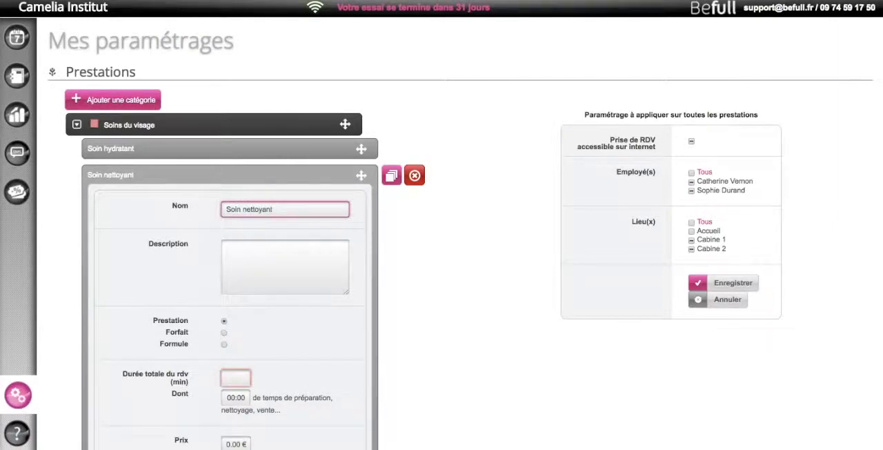
Enter the description "Débarrasser la peau de ses impuretés." for Soin nettoyant
click(292, 264)
text(Débarr)
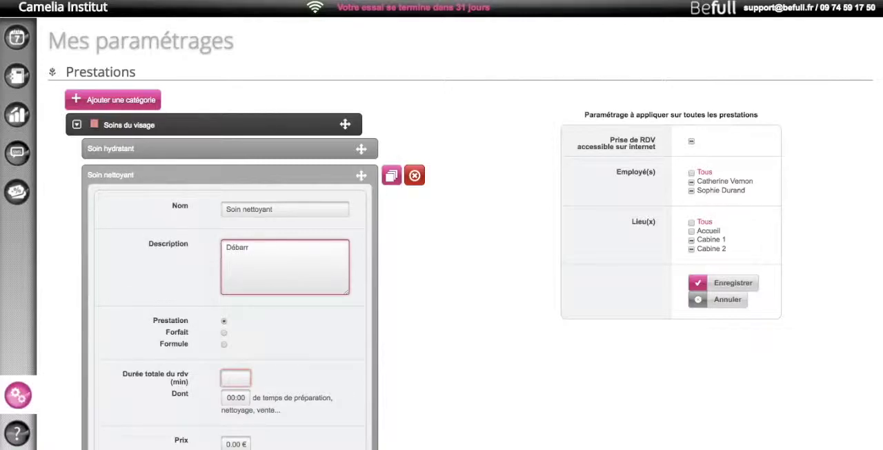
text(asser la peau de ses impuretés.)
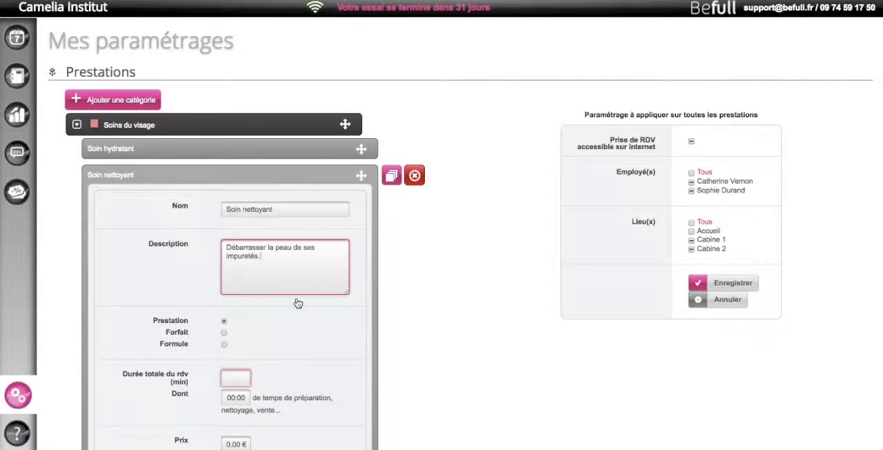
Set Soin nettoyant's total appointment duration to 01:15, including 00:15 of preparation and cleaning time
scroll(299, 276, down, 4)
click(240, 247)
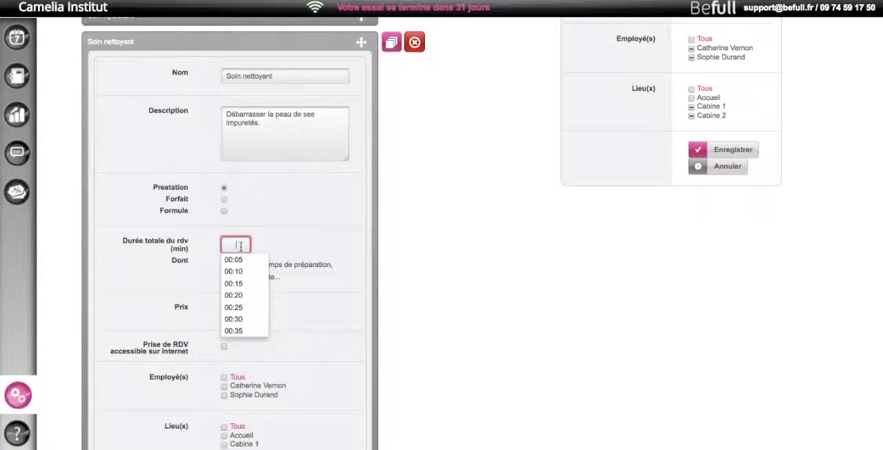
scroll(238, 275, down, 3)
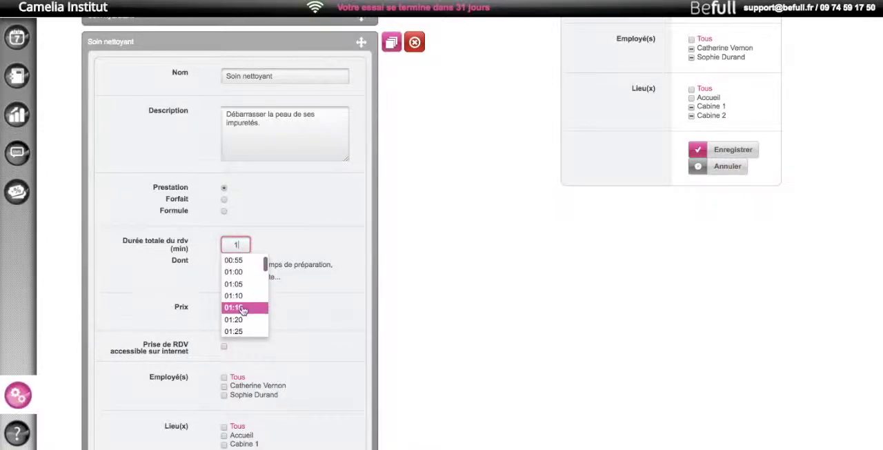
click(241, 306)
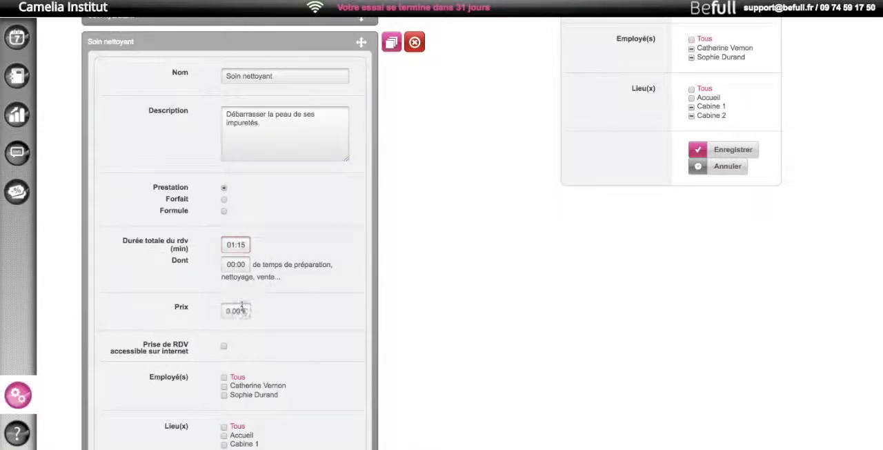
click(243, 264)
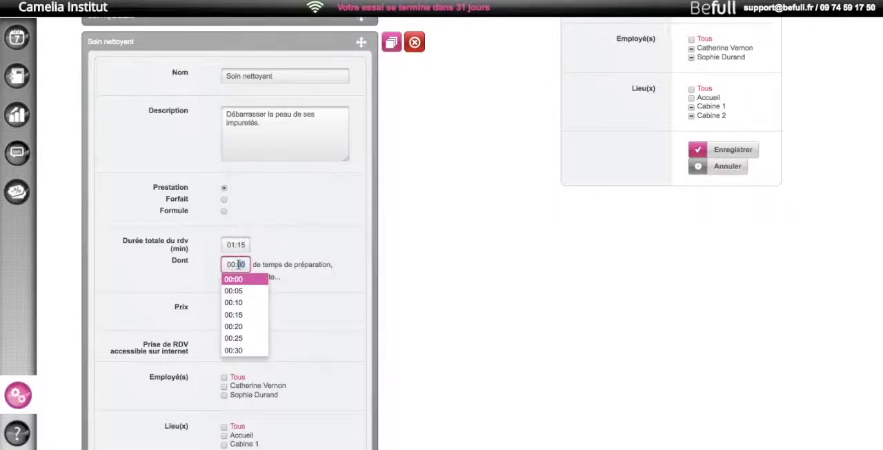
text(15)
click(235, 314)
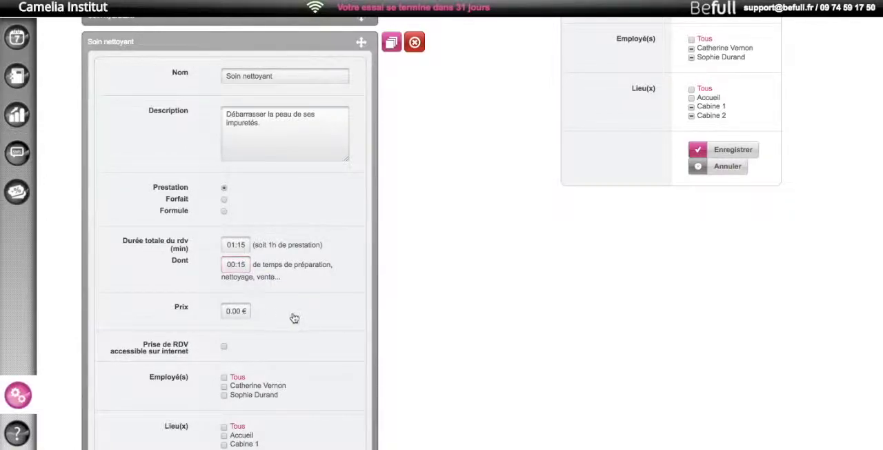
Set the price of Soin nettoyant to 50.00 €
scroll(276, 314, down, 2)
scroll(267, 312, down, 1)
click(231, 225)
text(5)
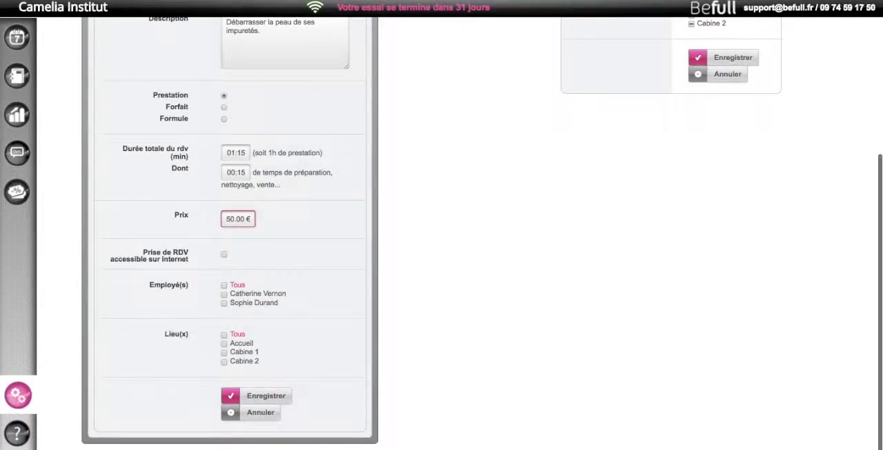
Make Soin nettoyant bookable online, assign all employees plus Cabine 1 and Cabine 2, and save the service
click(223, 255)
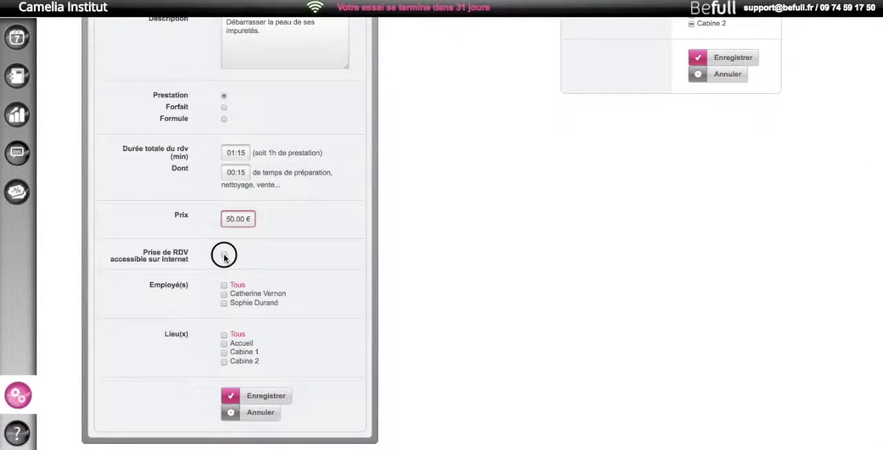
click(236, 286)
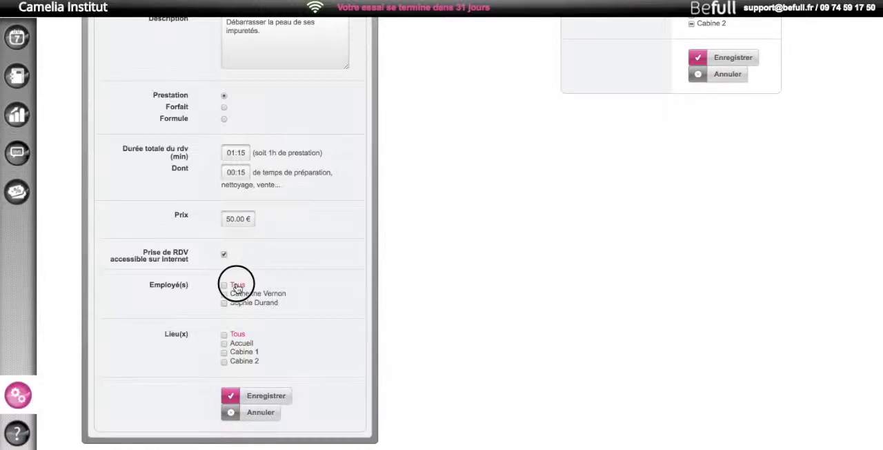
click(252, 352)
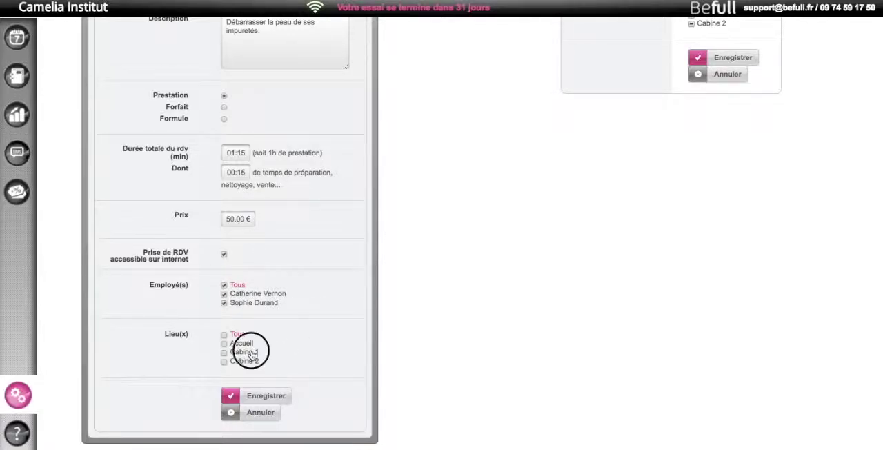
click(246, 361)
click(283, 398)
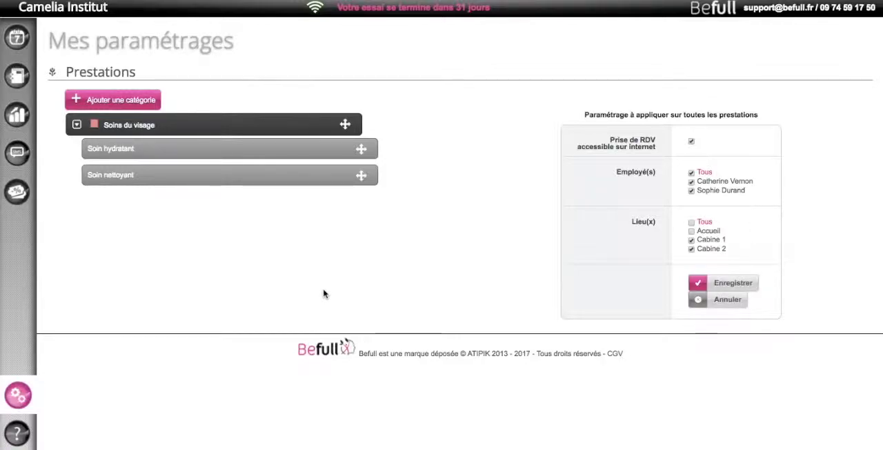
Add a new service category named "Epilations"
click(111, 98)
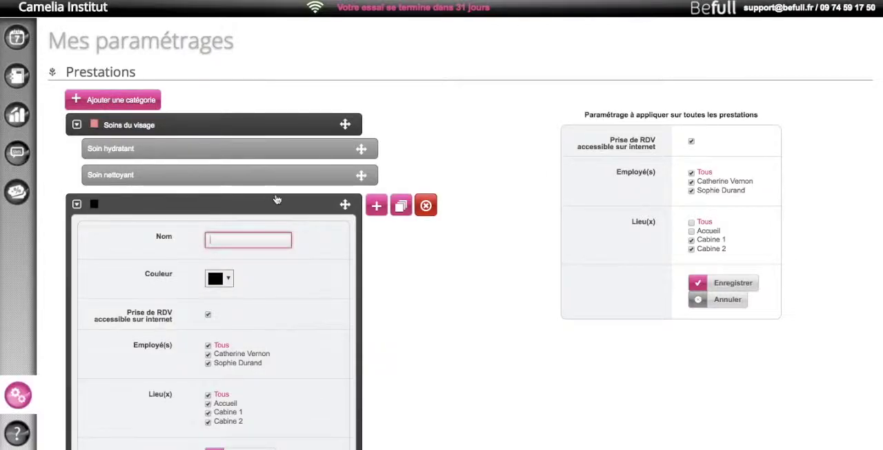
text(Epilation)
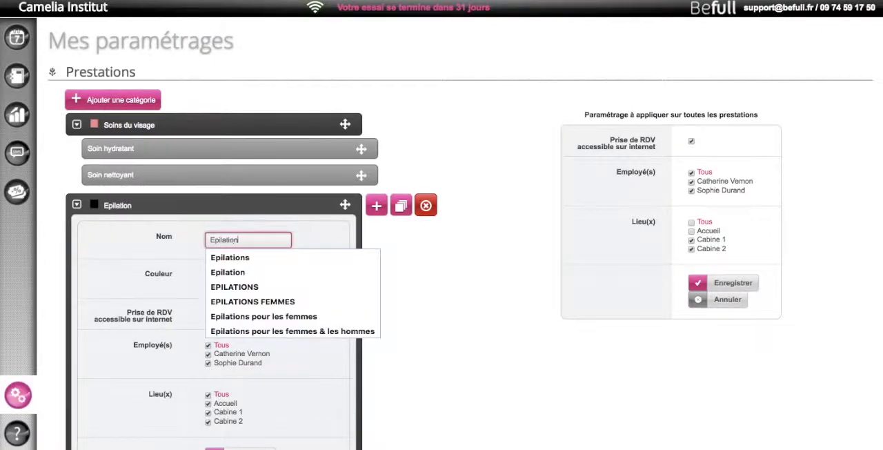
text(s)
click(305, 258)
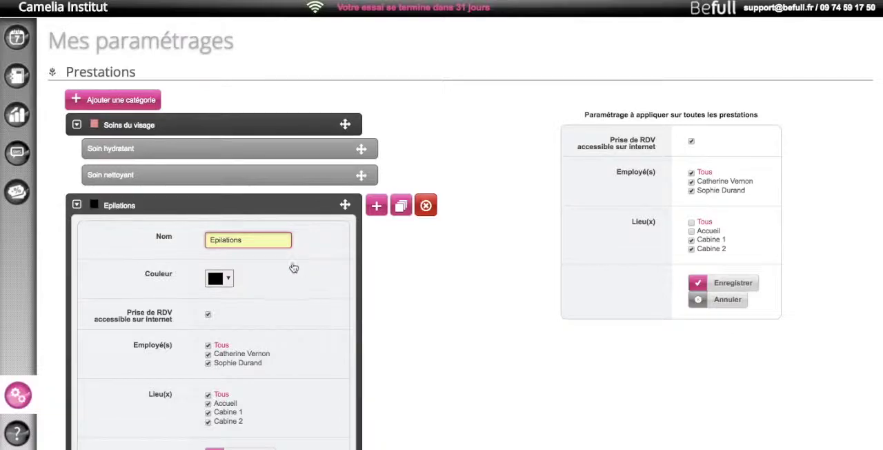
Give the Epilations category a bright green colour and save it
scroll(236, 270, down, 1)
click(228, 222)
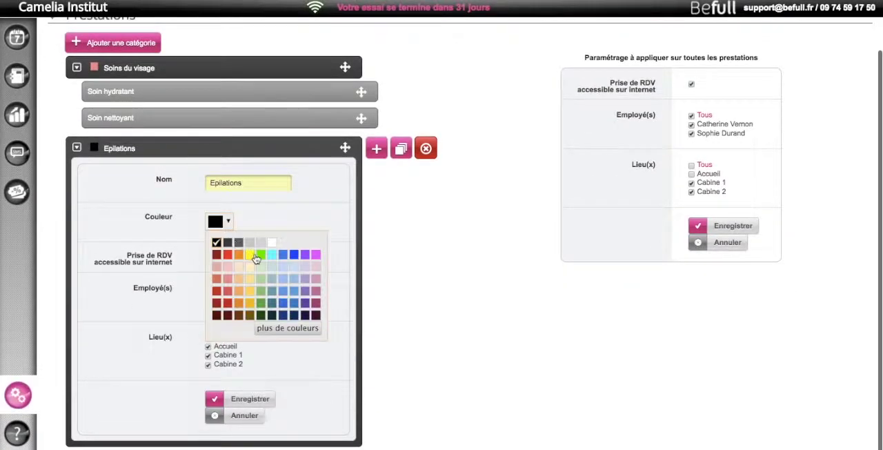
click(265, 258)
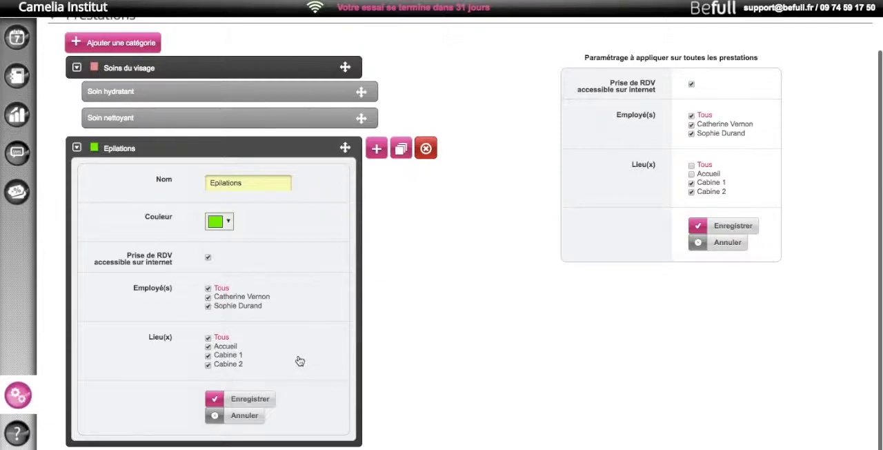
click(259, 399)
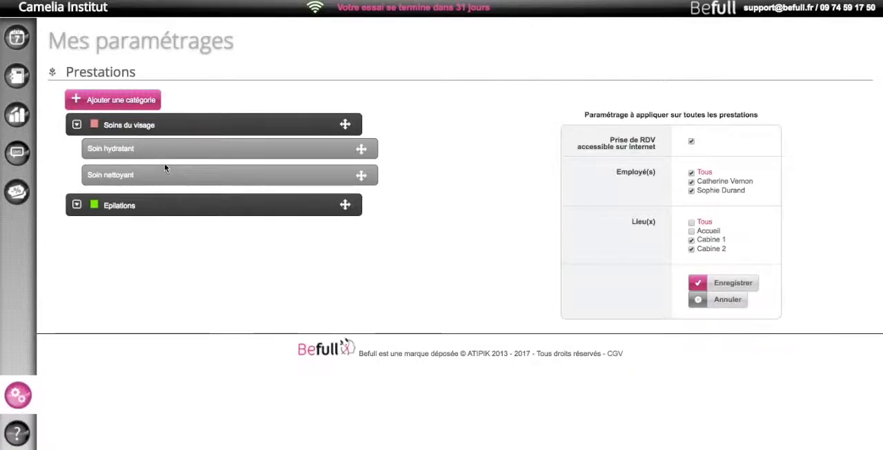
Add a third service named "Soin hydratant - Forfait 6 soins" to the Soins du visage category
mouse_move(378, 123)
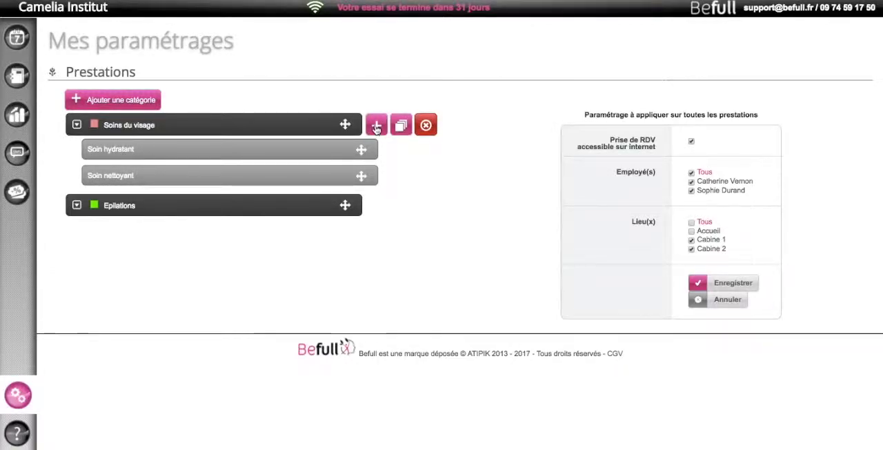
click(377, 126)
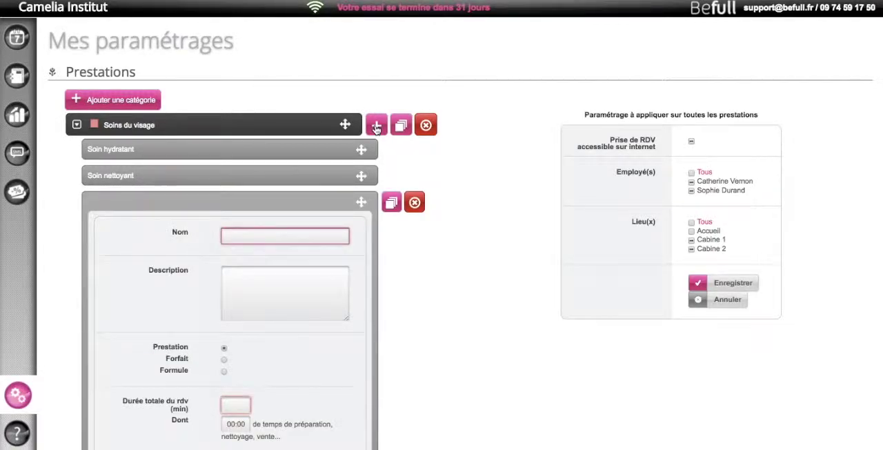
text(Soin hydratant - Forfait)
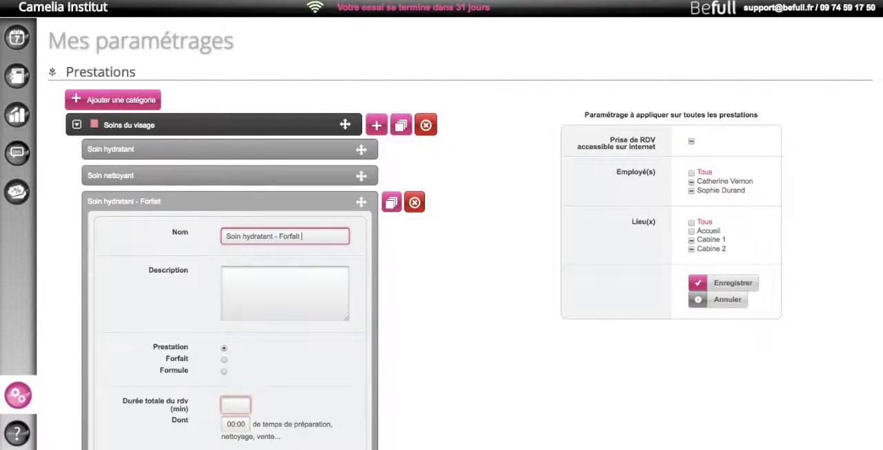
text( 6 sp)
text(ins)
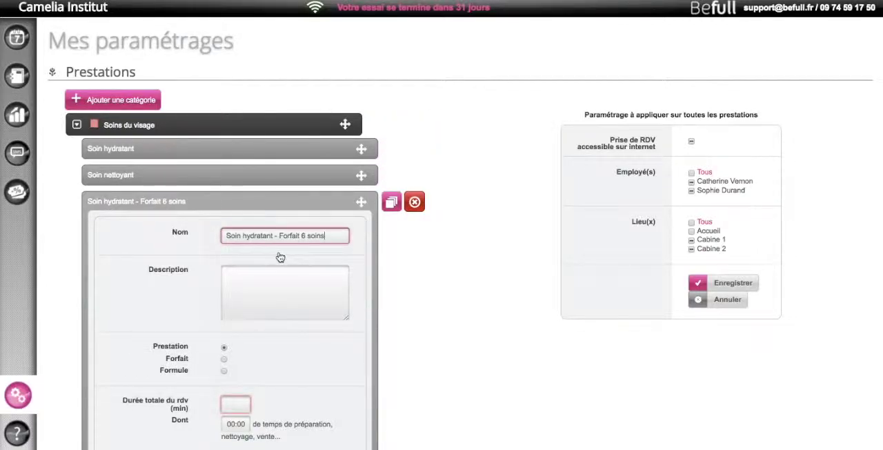
Change the type of Soin hydratant - Forfait 6 soins to Forfait, leaving its description empty
scroll(269, 245, down, 2)
click(265, 234)
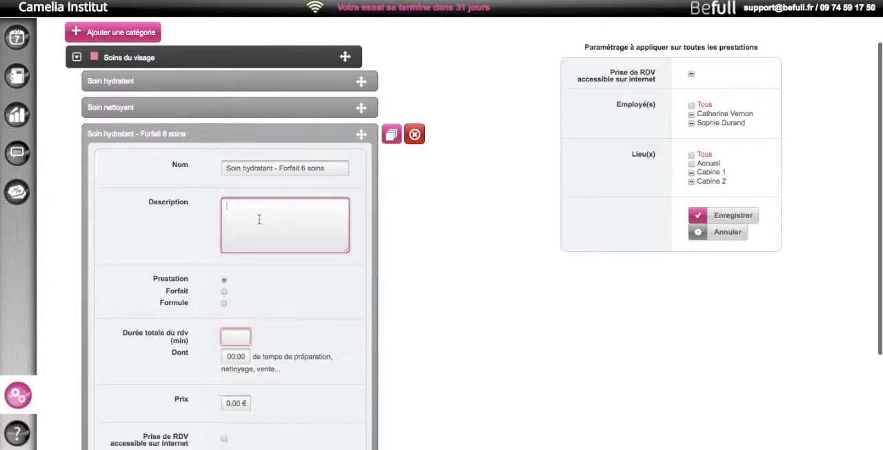
click(224, 292)
Include the Soin hydratant service in the package with a quantity of 6
scroll(262, 298, down, 3)
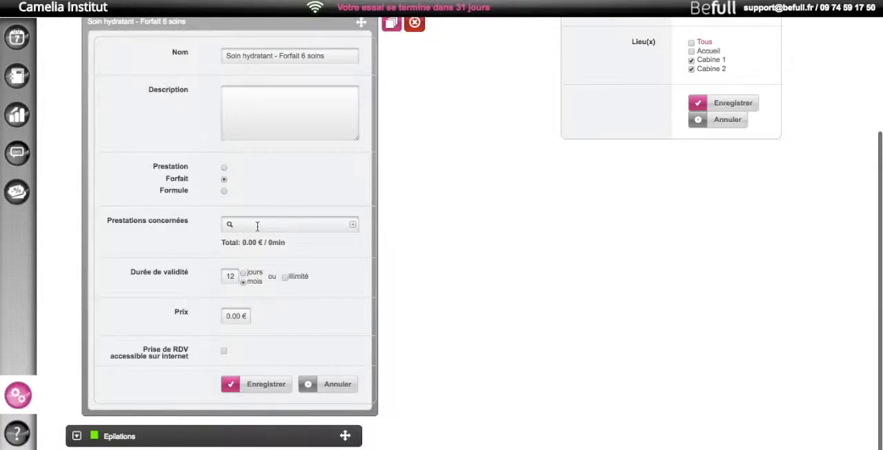
scroll(256, 226, up, 1)
click(252, 260)
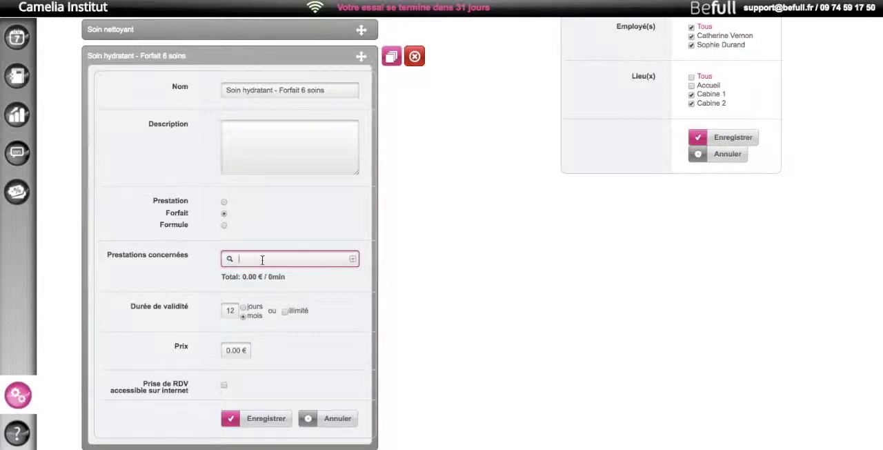
text(soin)
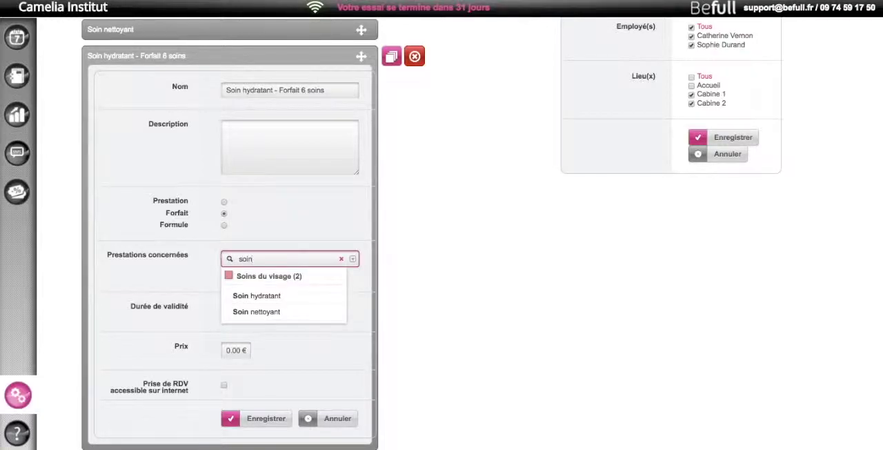
click(249, 298)
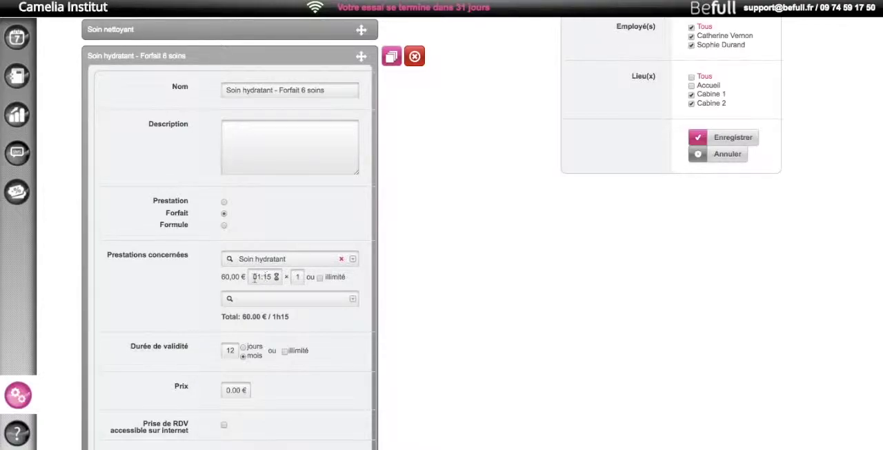
click(298, 277)
text(6)
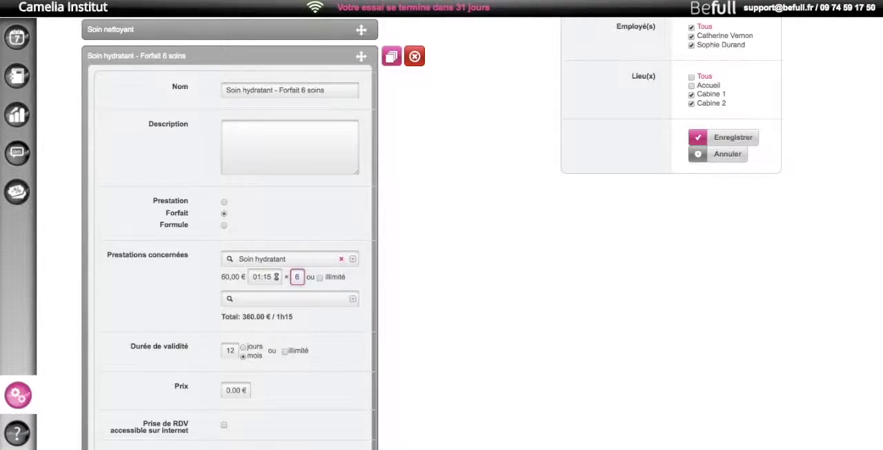
Price the six-treatment package at 310.00 €, make it bookable online, and save it
scroll(303, 323, down, 1)
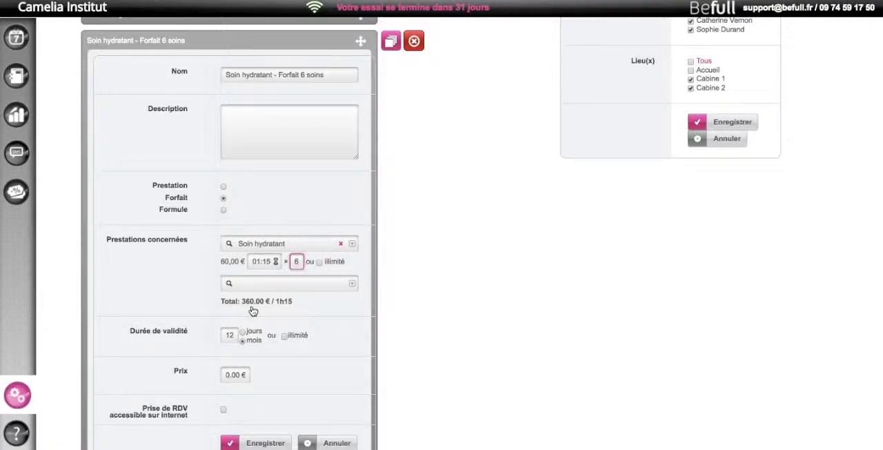
scroll(255, 303, down, 2)
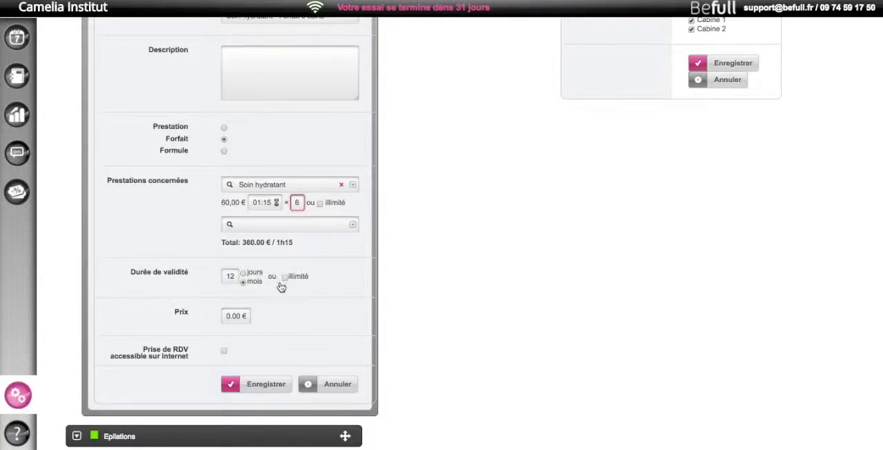
click(225, 317)
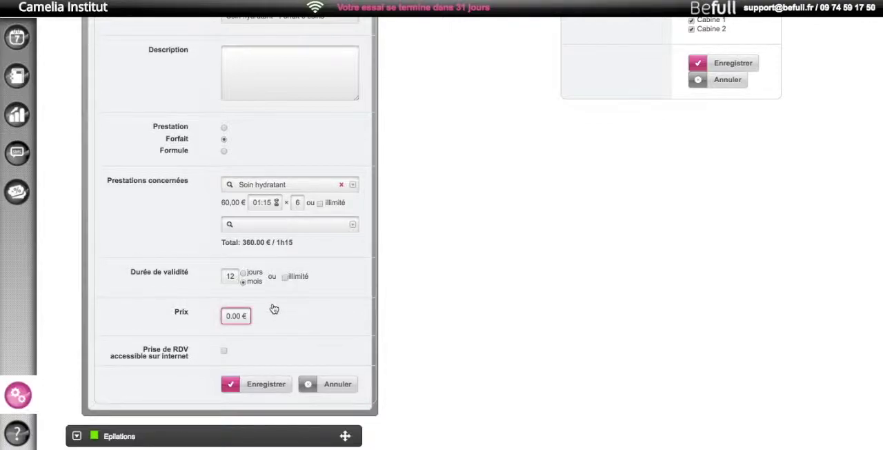
text(31)
click(224, 353)
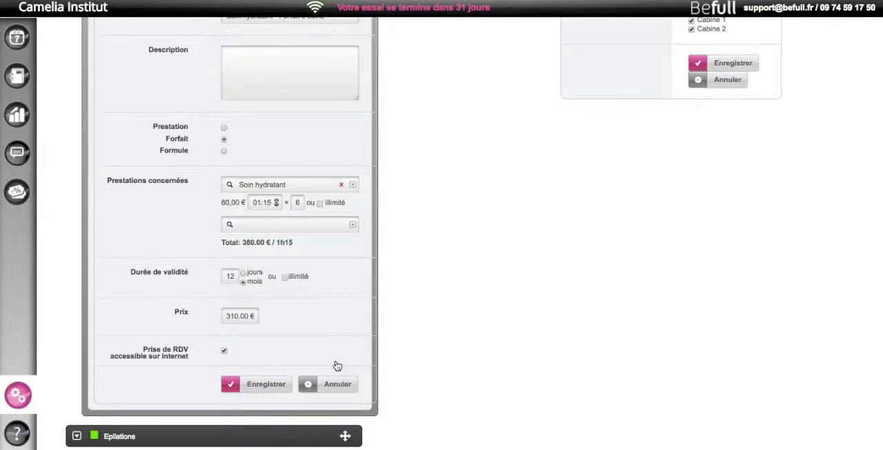
click(258, 384)
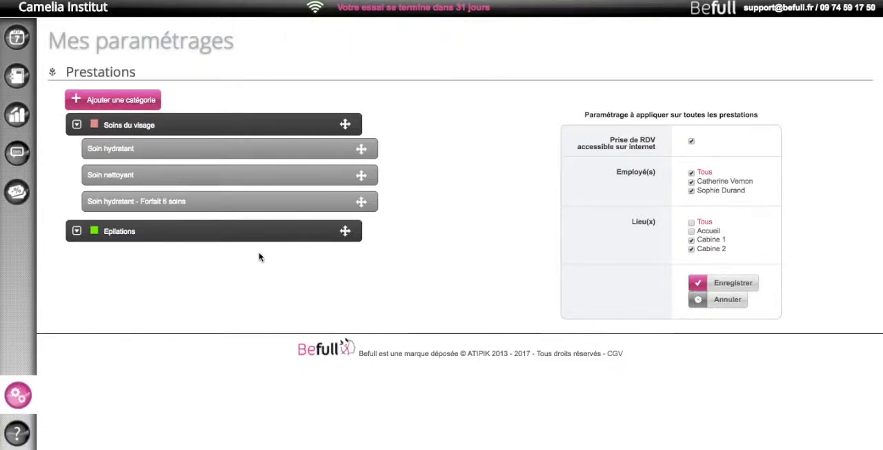
Add a fourth service named "Soin hydratant + Soin nettoyant" to the Soins du visage category
mouse_move(385, 136)
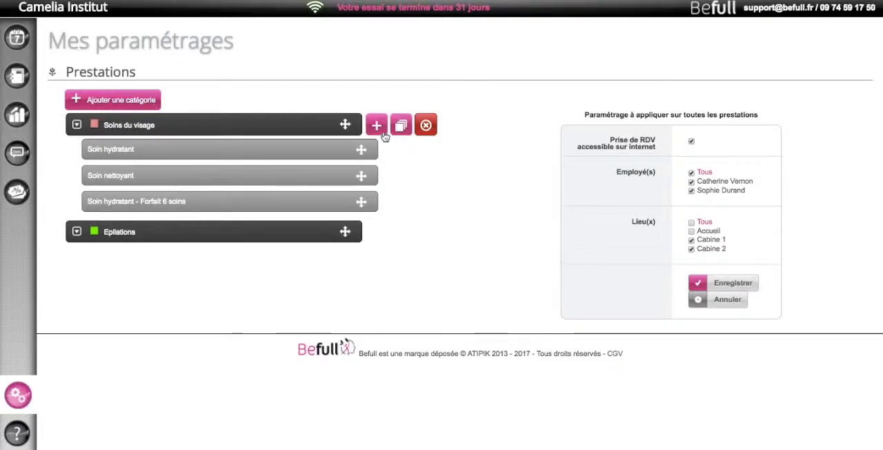
click(377, 127)
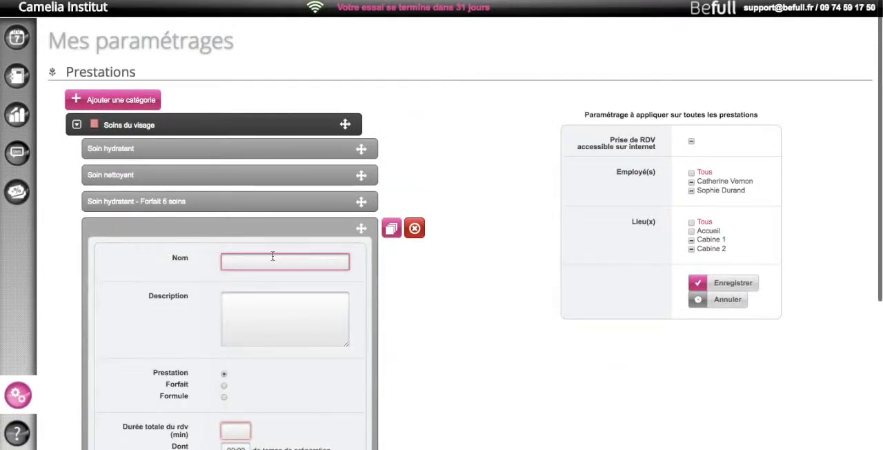
text(Soin)
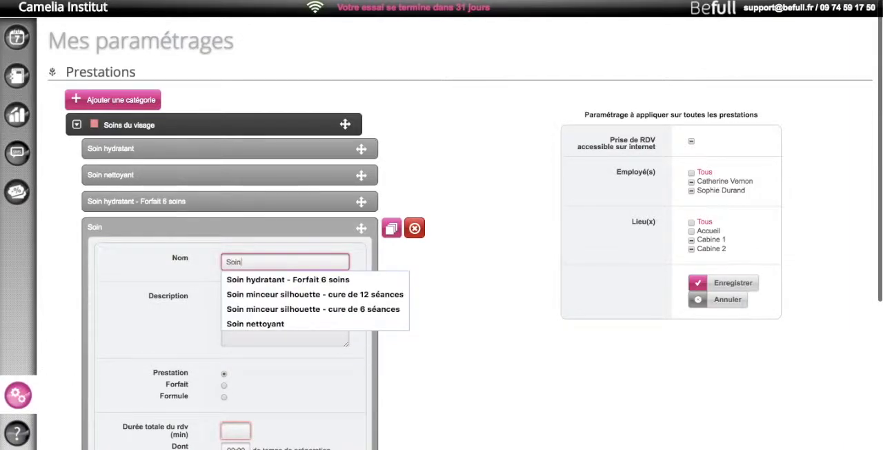
text( hydr)
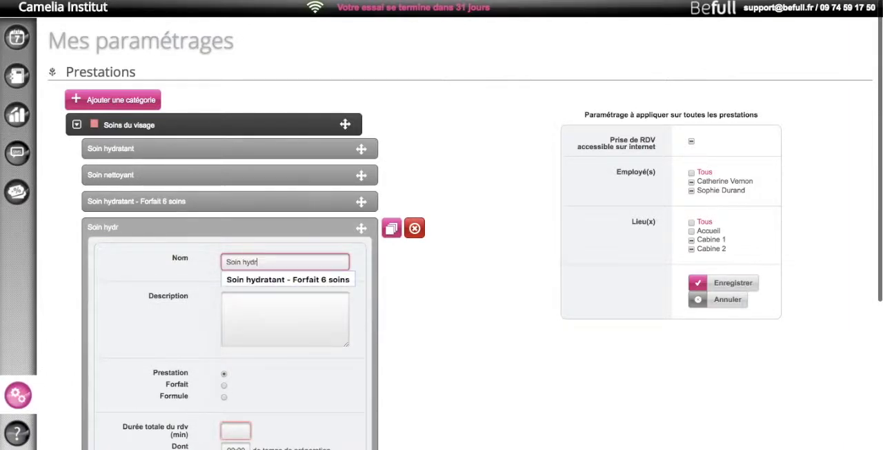
text(atant + Soin )
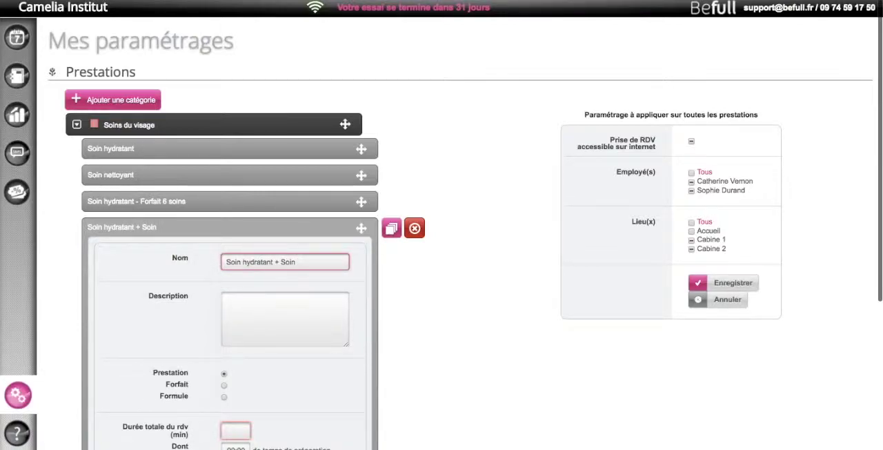
text(nettoyant)
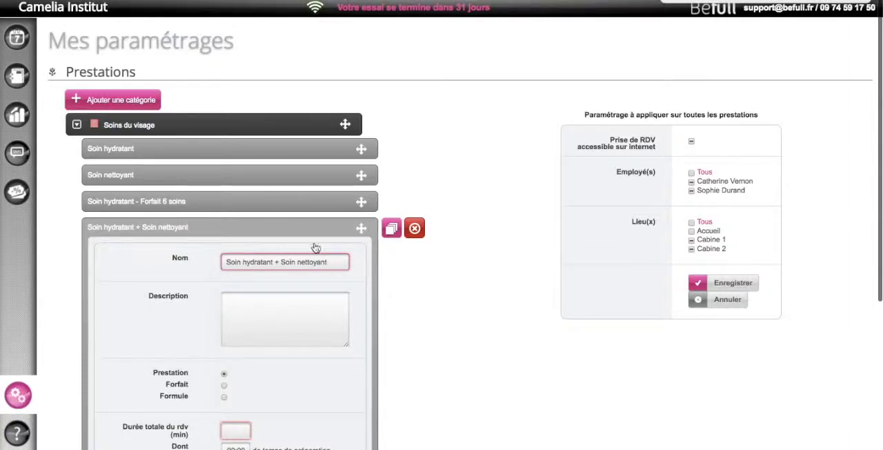
Make Soin hydratant + Soin nettoyant a Formule that includes the Soin hydratant and Soin nettoyant services
scroll(313, 314, down, 2)
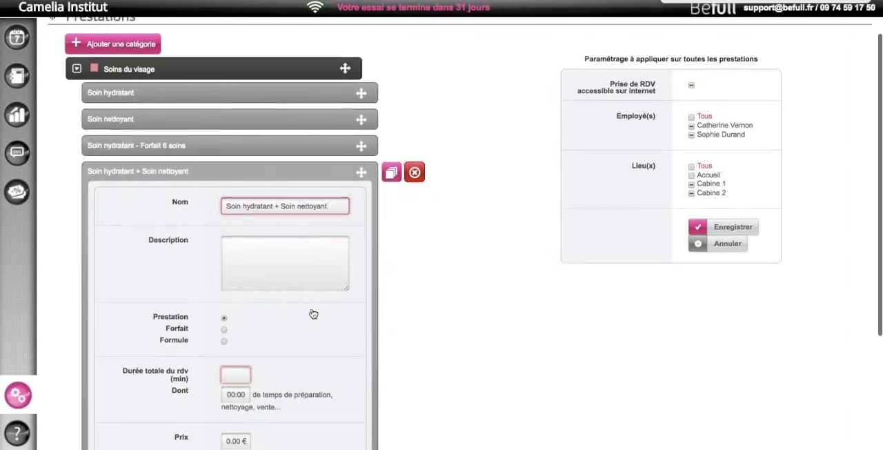
scroll(313, 314, down, 3)
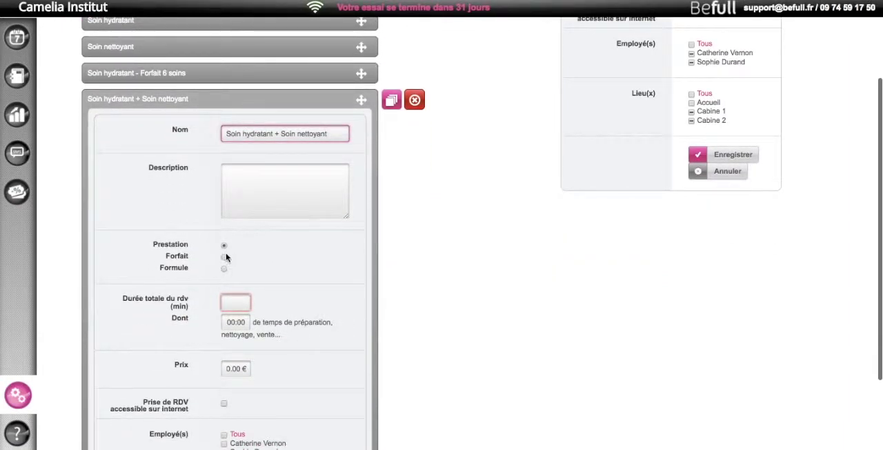
click(223, 269)
scroll(271, 276, down, 2)
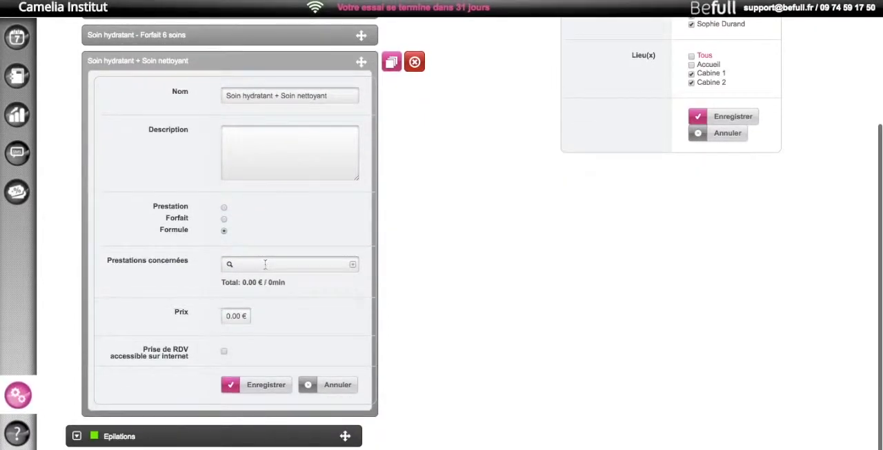
click(249, 265)
text(soin)
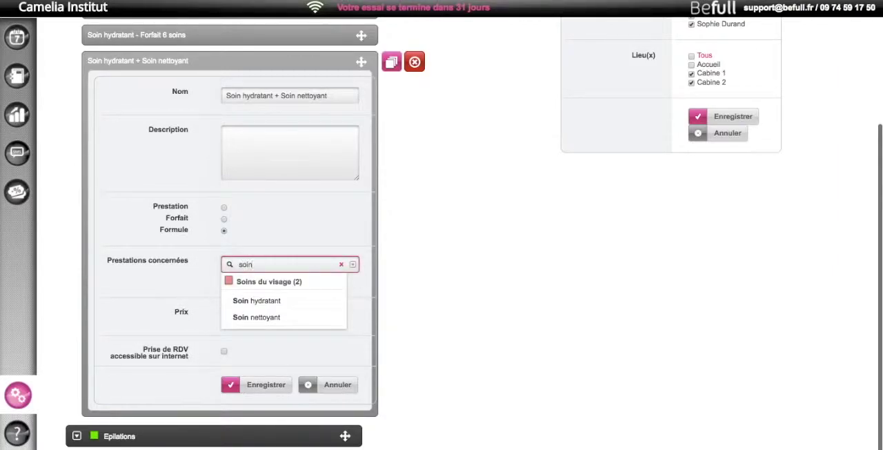
click(295, 302)
click(287, 301)
text(soin)
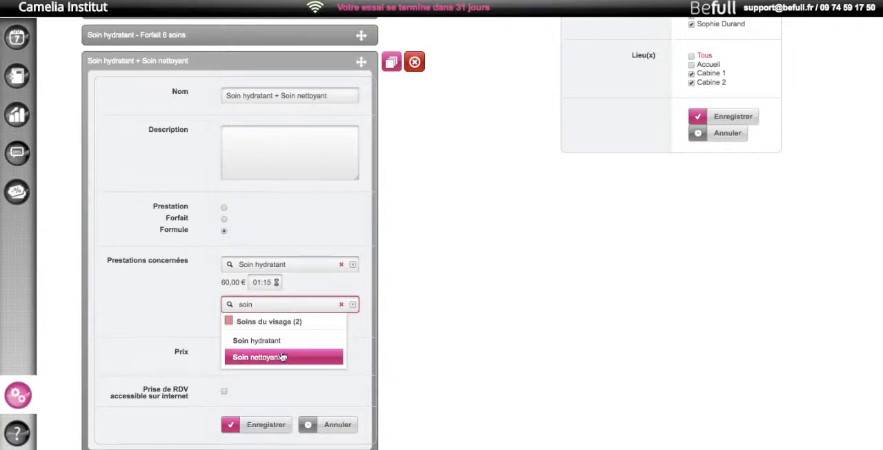
click(282, 357)
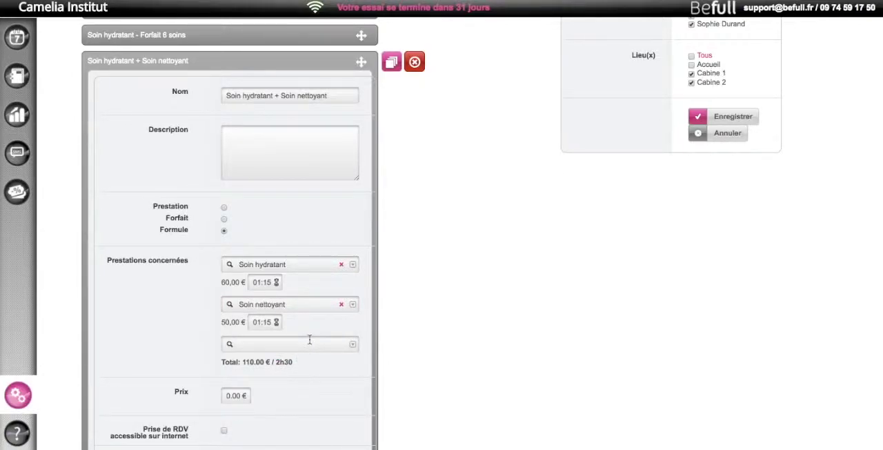
Price the Soin hydratant + Soin nettoyant formula at 90.00 €, make it bookable online, and save it
scroll(310, 339, down, 2)
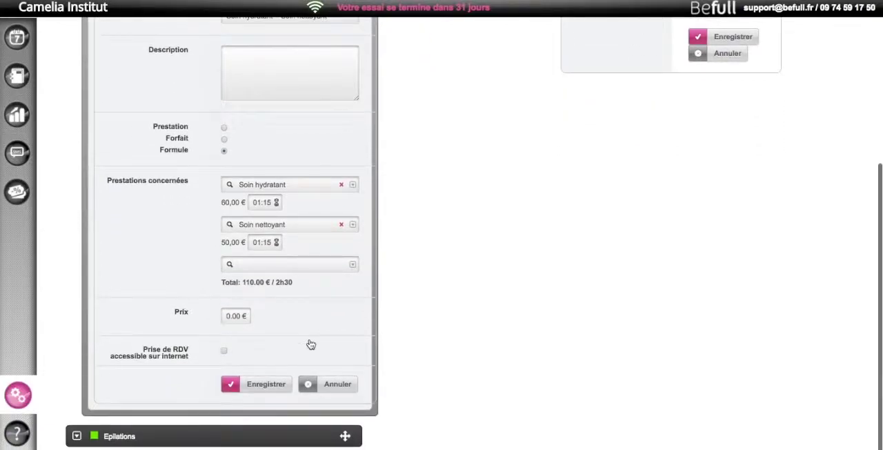
click(226, 318)
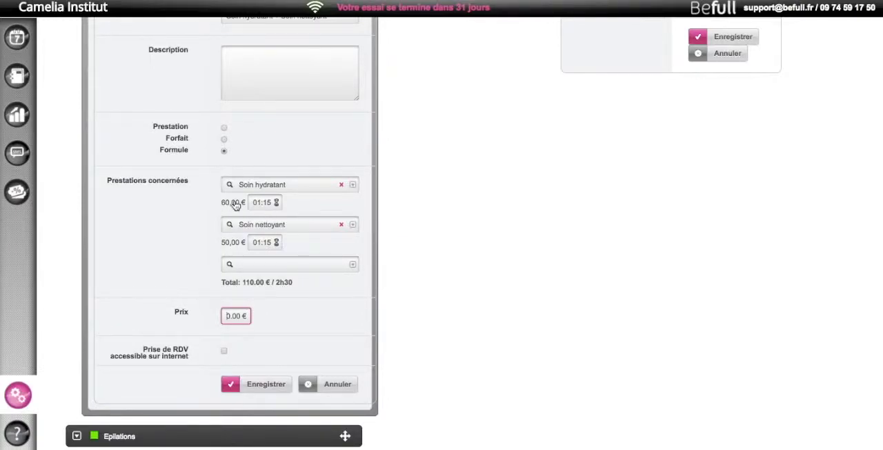
text(9)
click(223, 352)
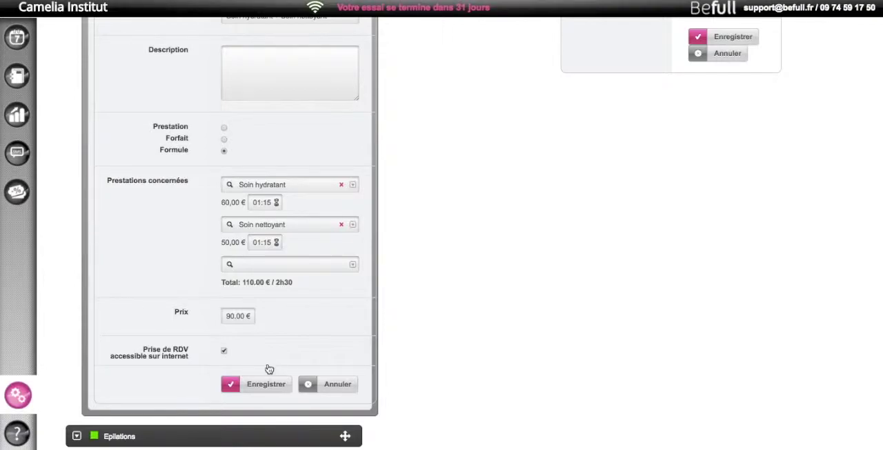
click(267, 387)
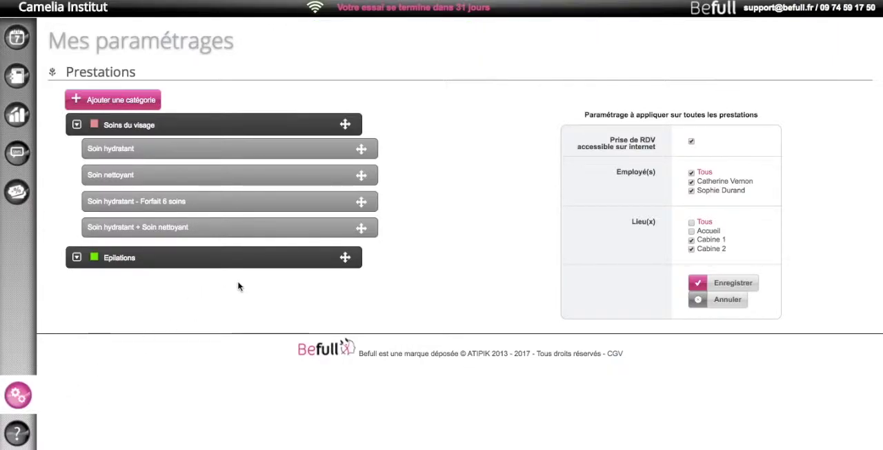
Create and save a custom field named "Commentaires" of type Champ libre in the account settings
click(13, 397)
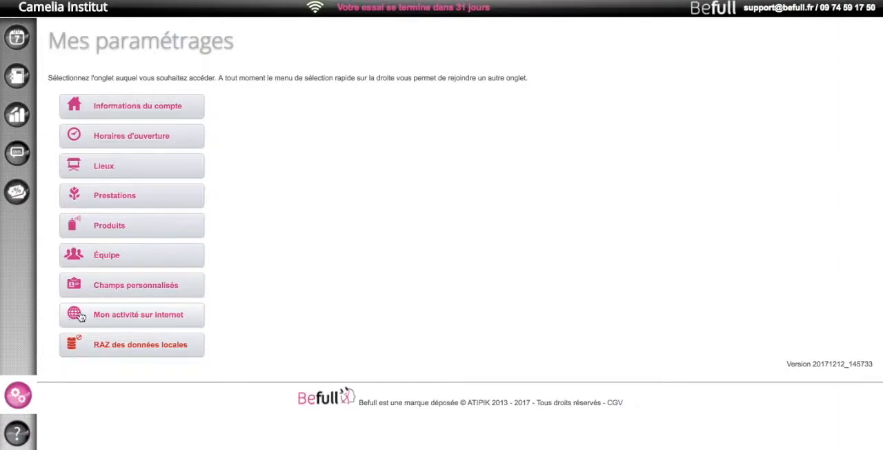
click(136, 288)
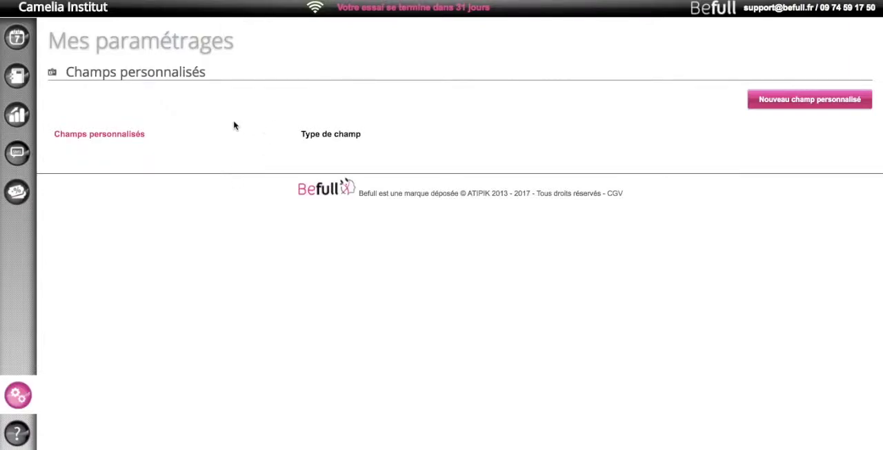
click(791, 100)
click(241, 112)
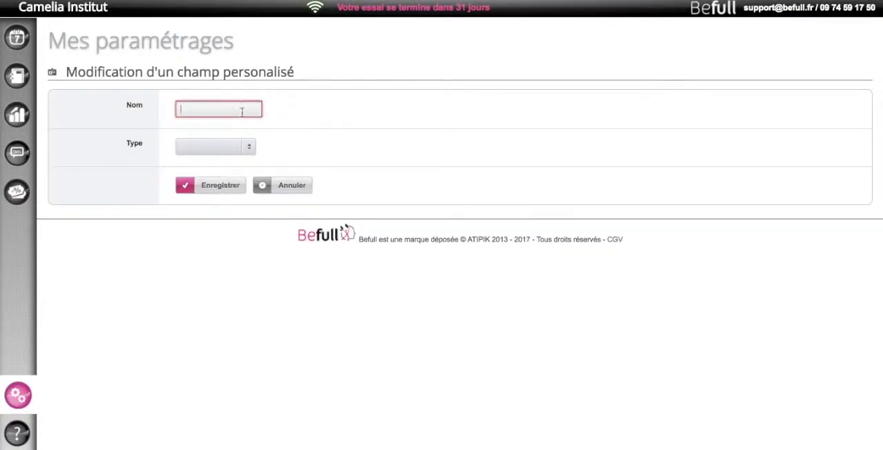
text(Commentaires)
click(247, 149)
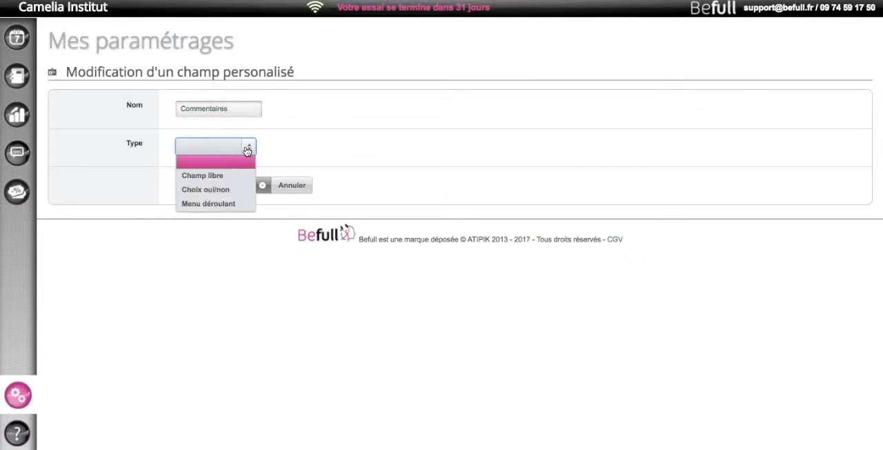
click(224, 177)
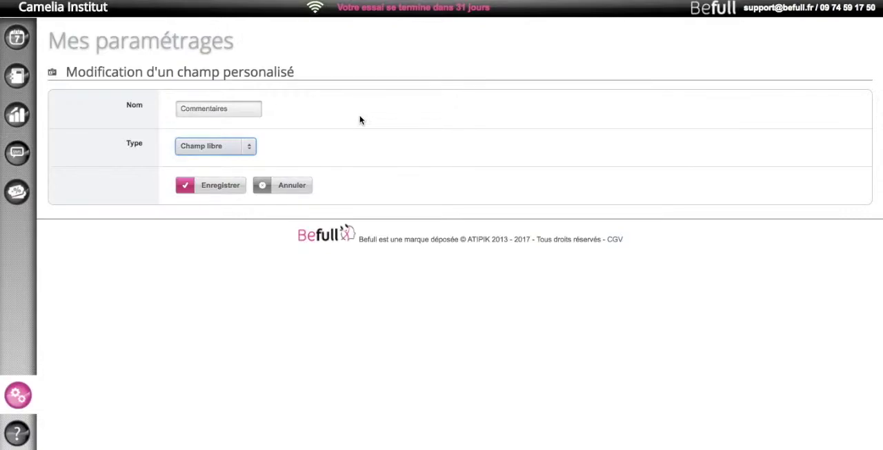
click(225, 186)
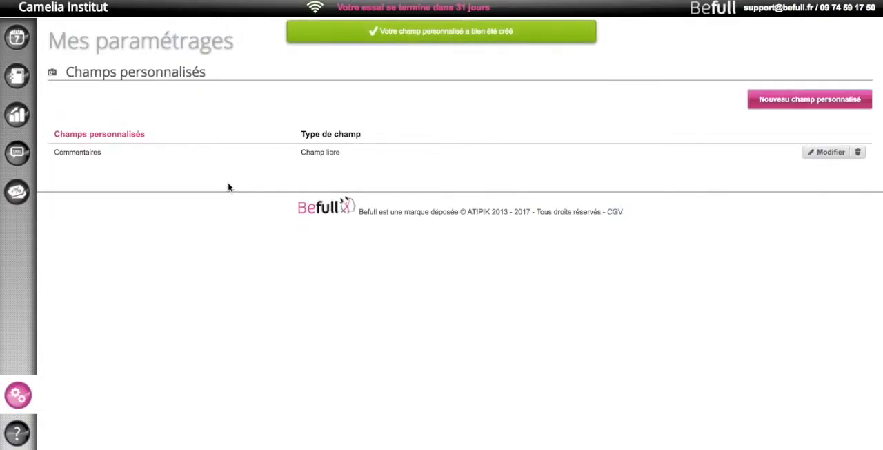
Add a second custom field named "Type de peau" with the type Menu déroulant
click(798, 100)
click(205, 108)
text(Type de pau)
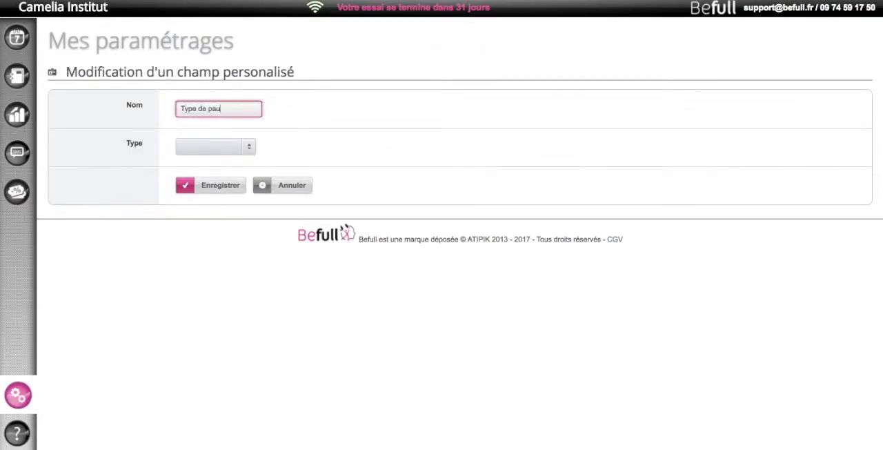
key(BackSpace)
text(eu)
click(226, 153)
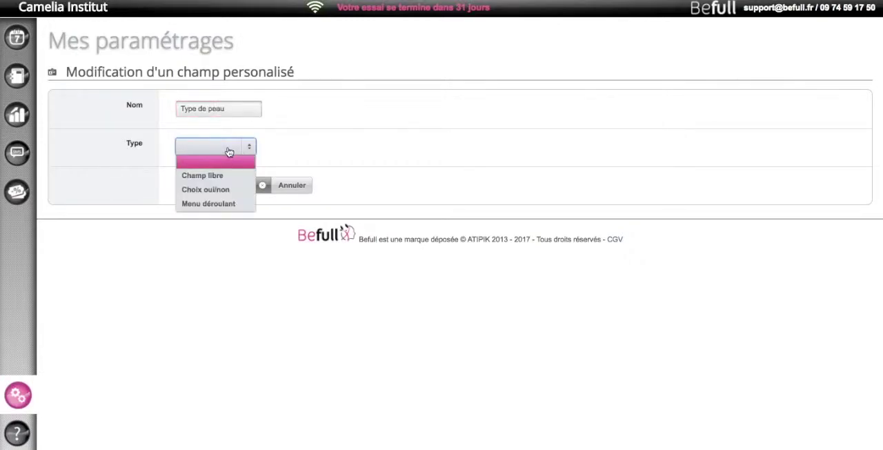
click(221, 204)
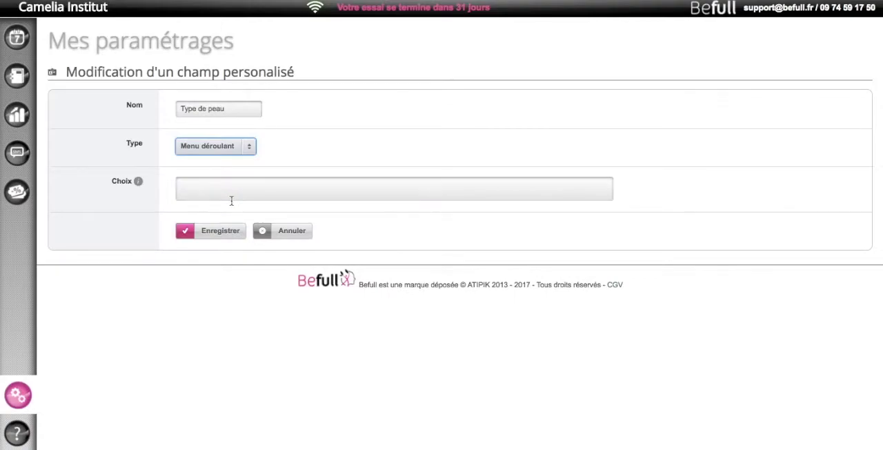
Give the Type de peau field the choices Peau sèche, Peau mixte and Peau grasse, one per line, and save it
click(221, 193)
text(Pea)
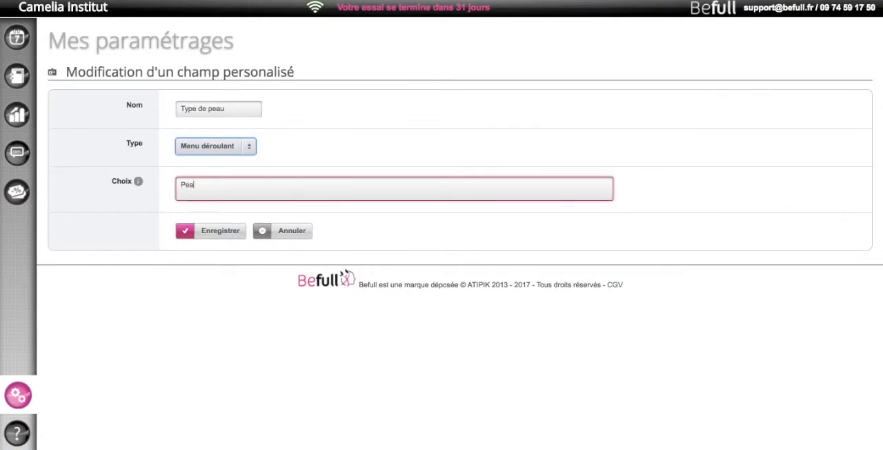
text(u sèche)
key(Return)
text(Peau mict)
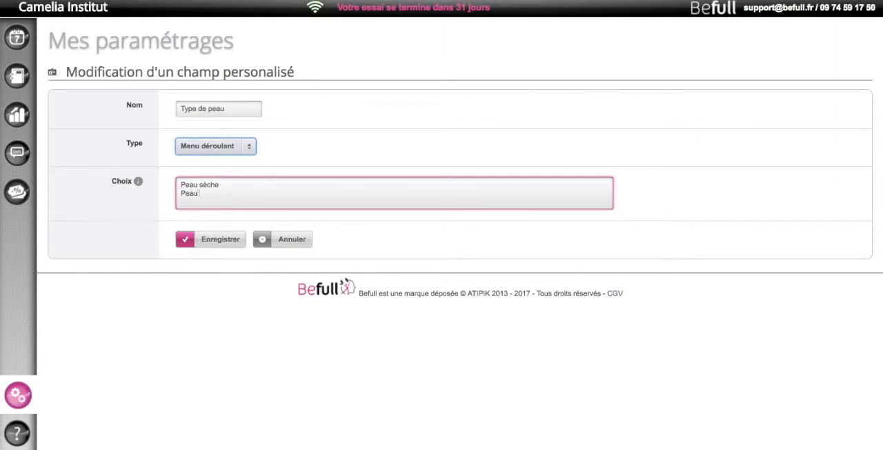
key(BackSpace)
key(BackSpace)
text(xte)
key(Return)
text(Peau grasse)
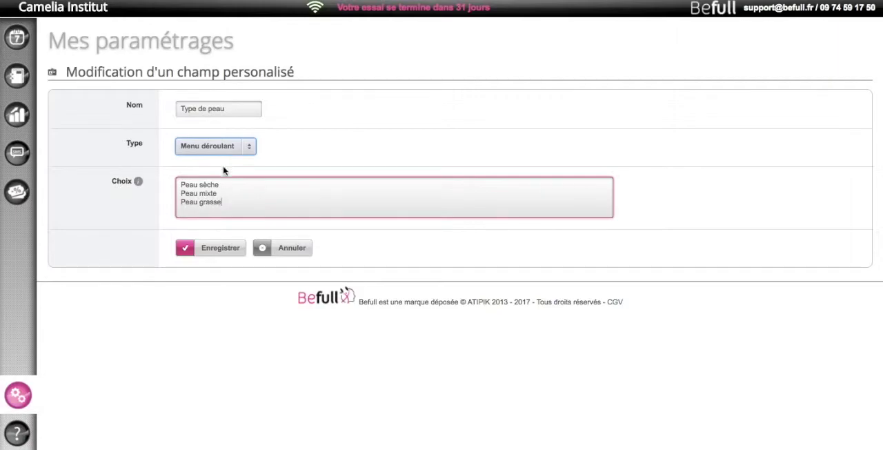
click(216, 250)
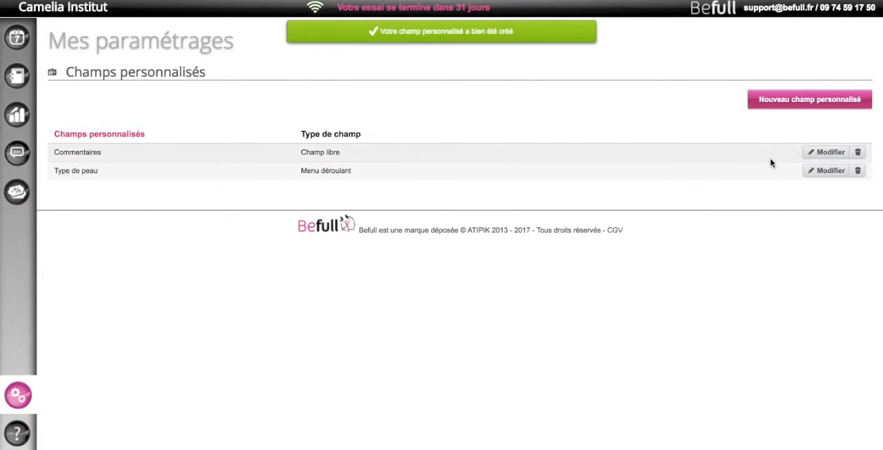
Create and save a third custom field named "Marié(e)" with the type Choix oui/non
click(813, 102)
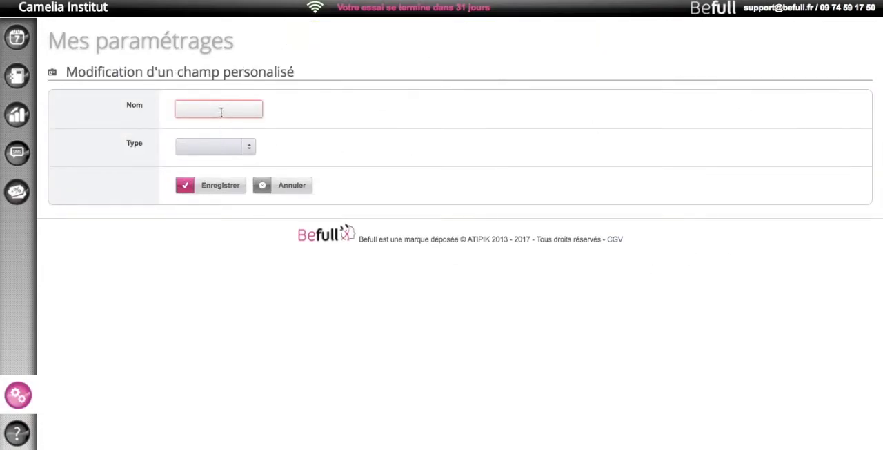
click(221, 111)
text(Marié(e)
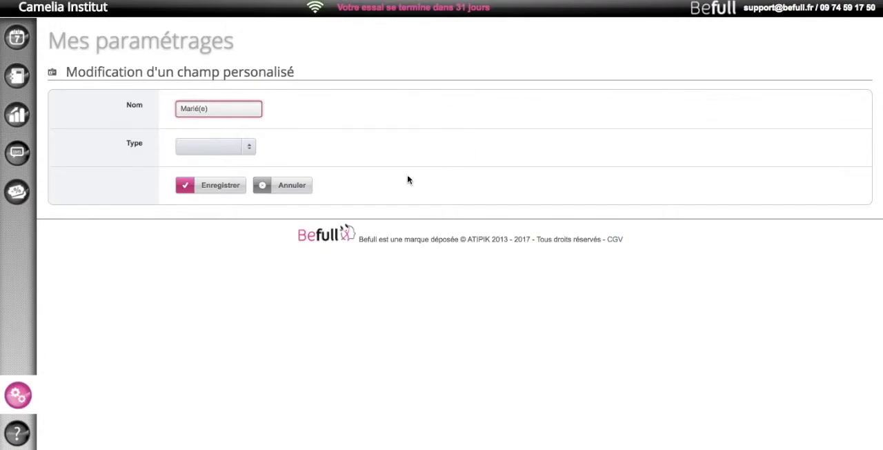
click(207, 146)
click(207, 195)
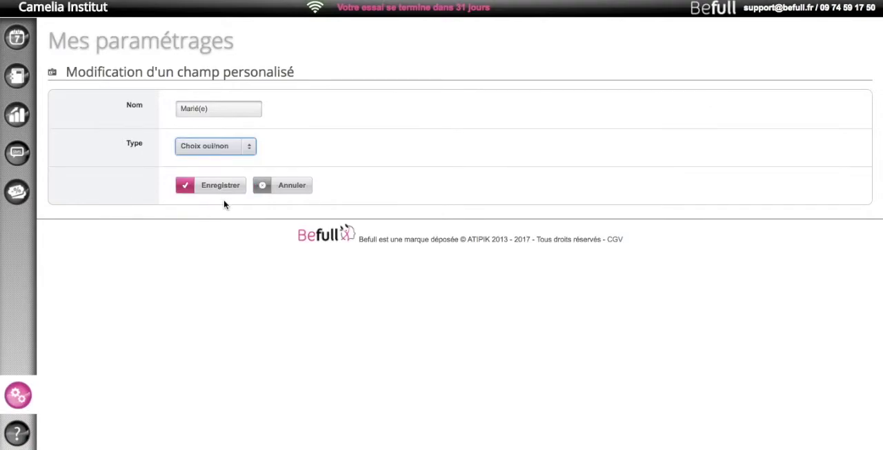
click(221, 188)
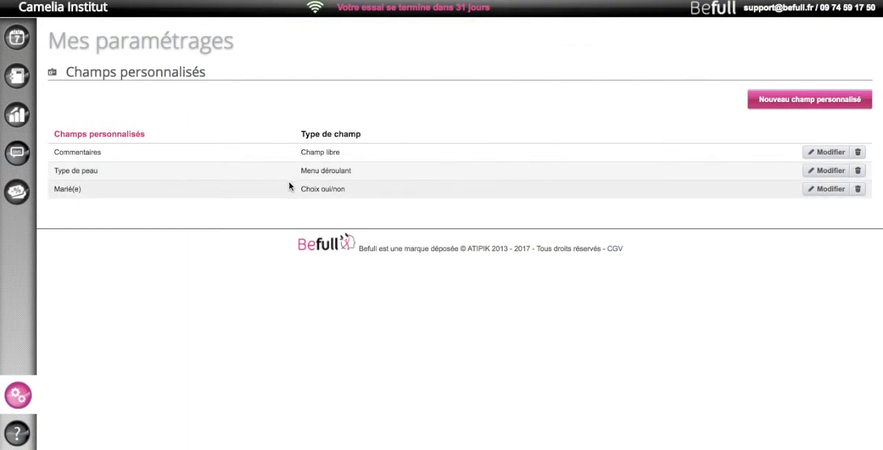
Start a new client record and enter the client's last name and first name
click(17, 78)
click(85, 73)
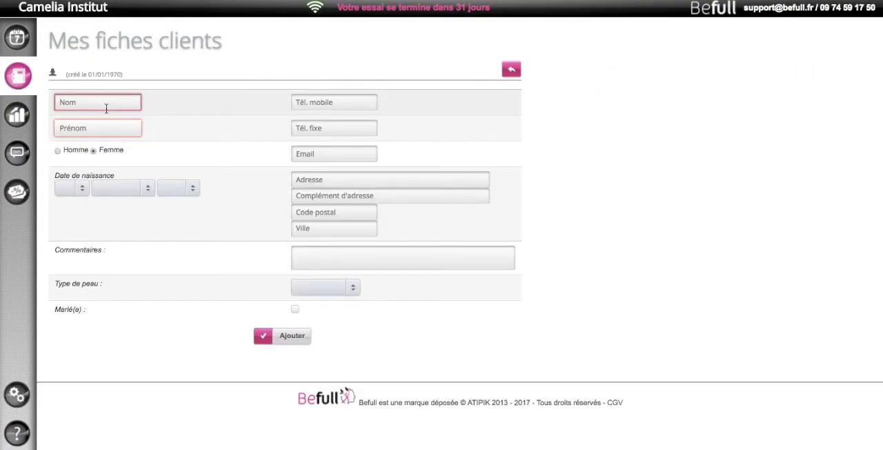
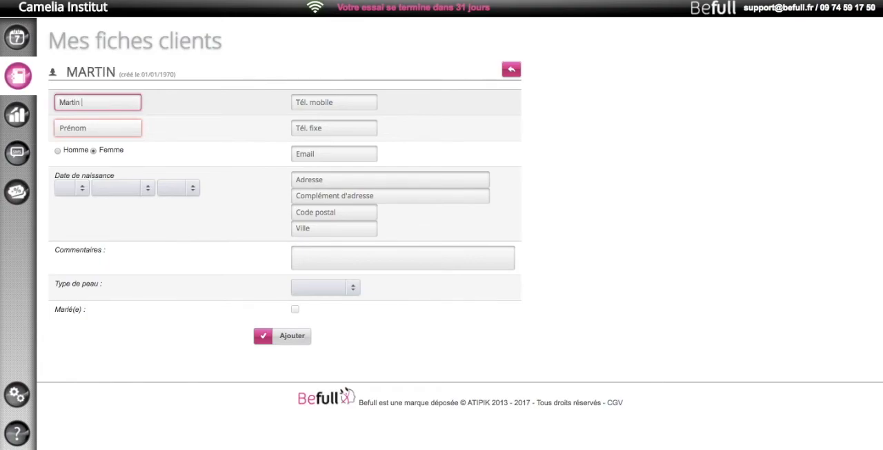
key(Tab)
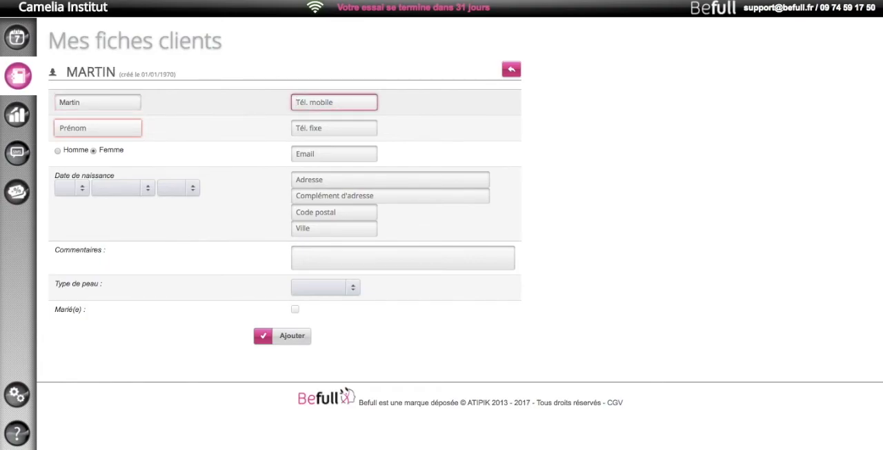
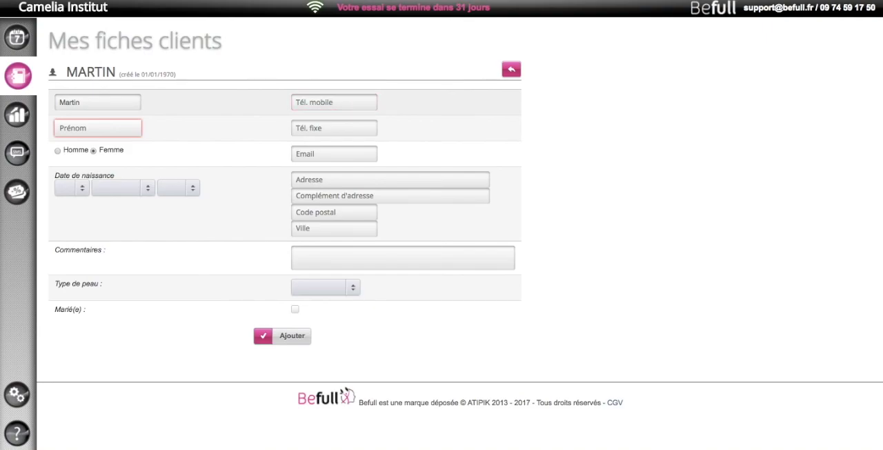
key(Tab)
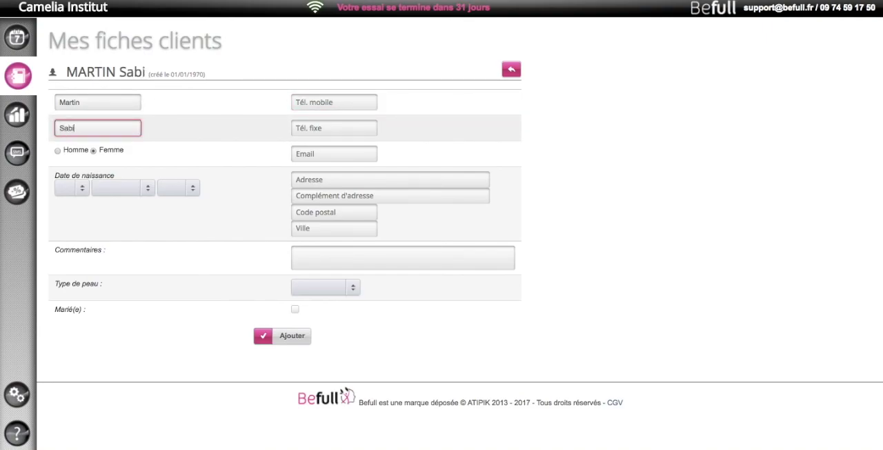